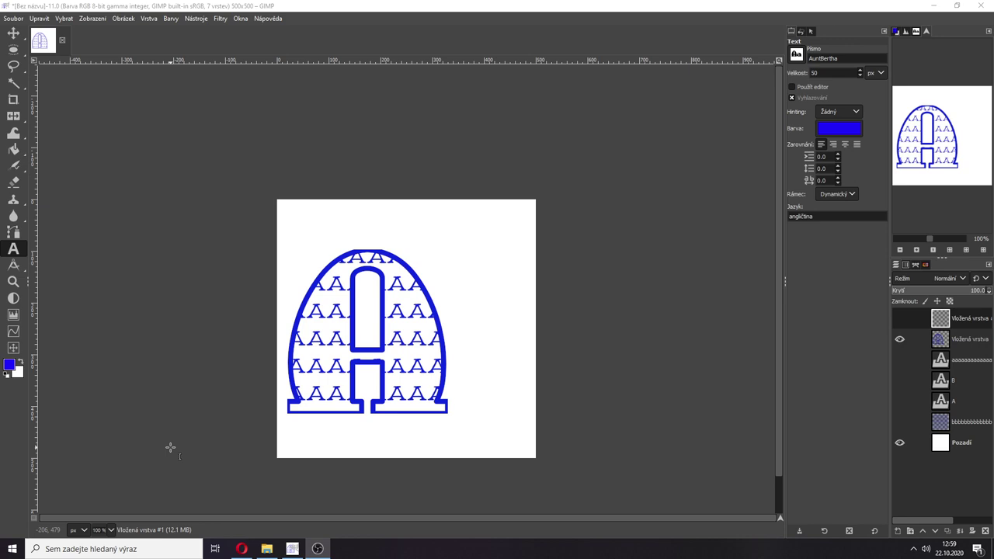
# Create a new blank 500x500 px image with a white background.
pyautogui.click(14, 19)
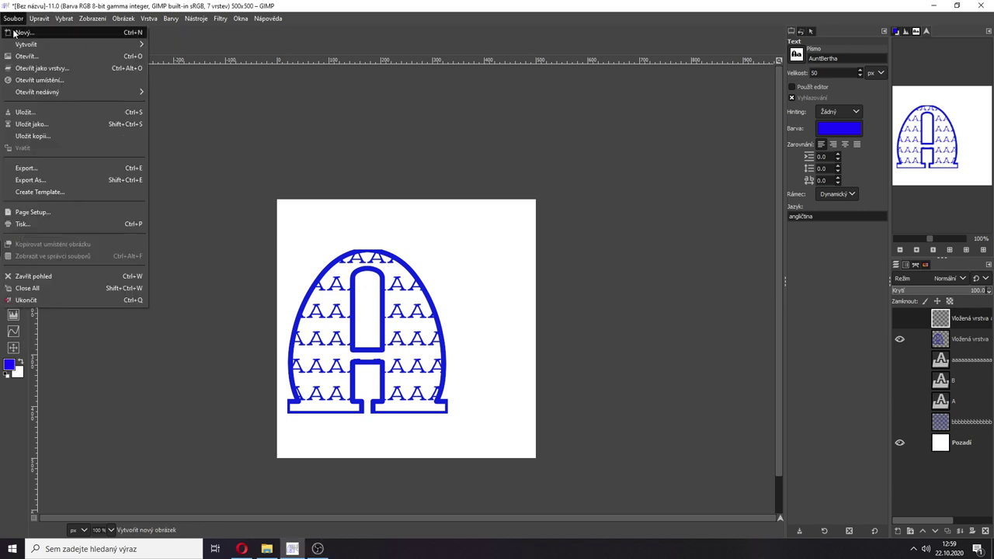
pyautogui.click(19, 33)
pyautogui.click(448, 291)
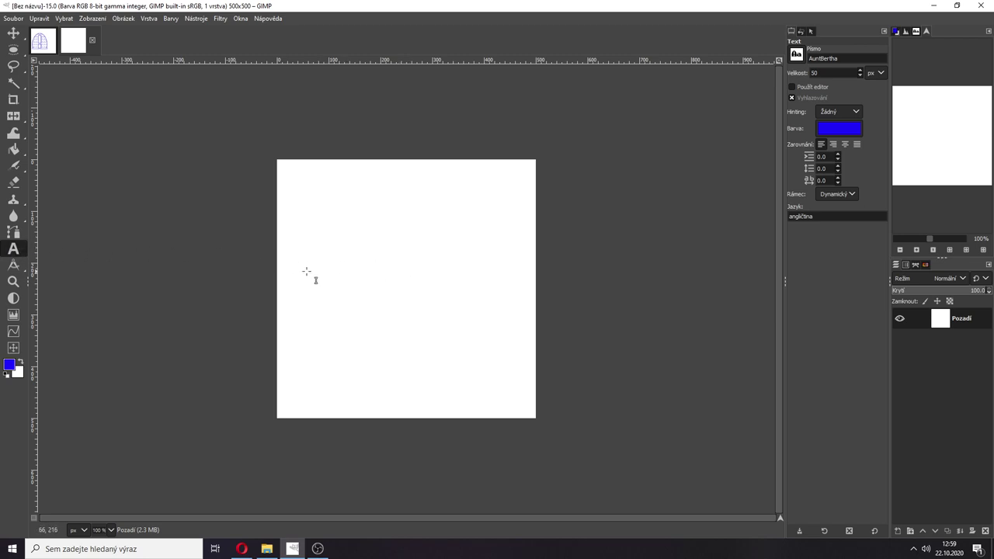
# Add a blue capital A in AuntBertha at 450 px and move it so the whole letter fits in the canvas's left half.
pyautogui.click(313, 262)
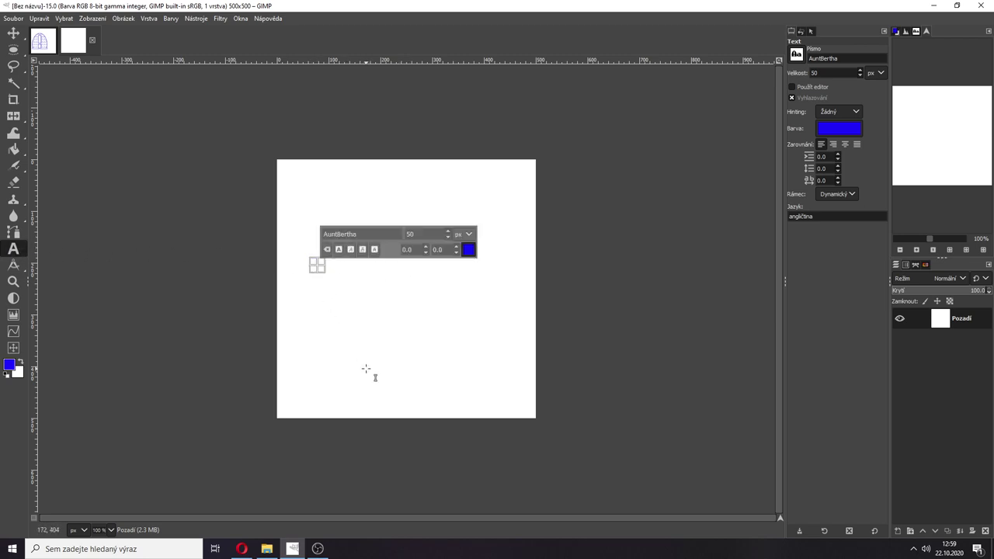
pyautogui.write('a')
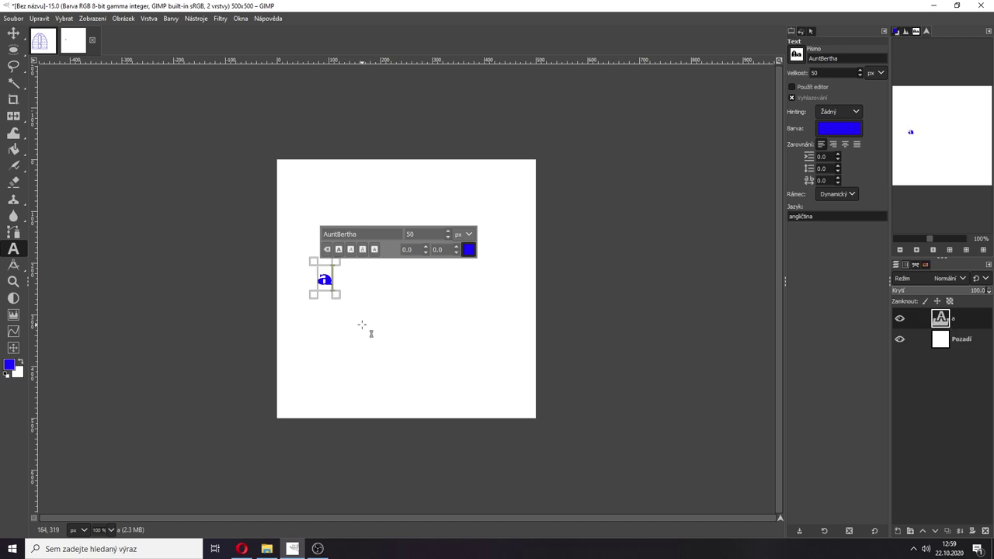
pyautogui.press('BackSpace')
pyautogui.write('A')
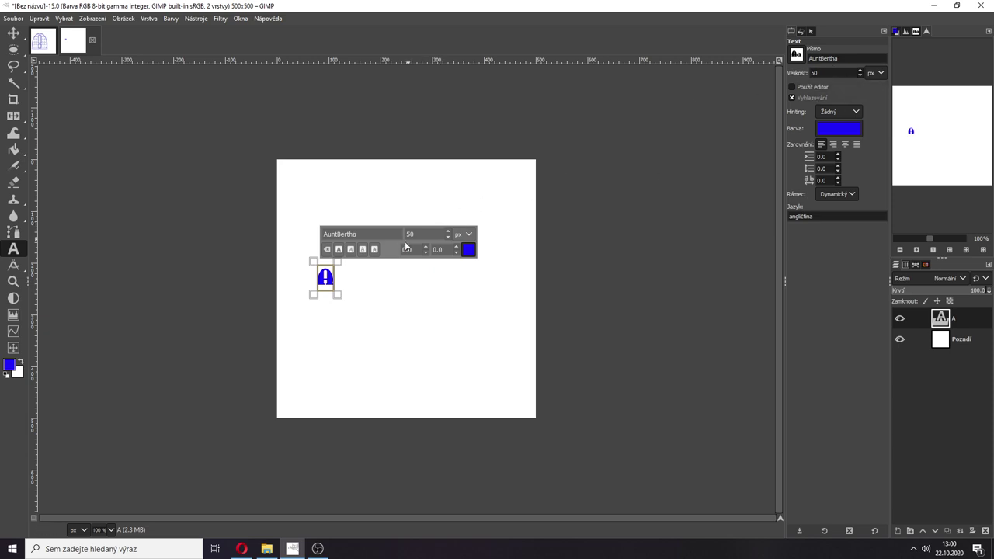
pyautogui.scroll(16, 450, 233)
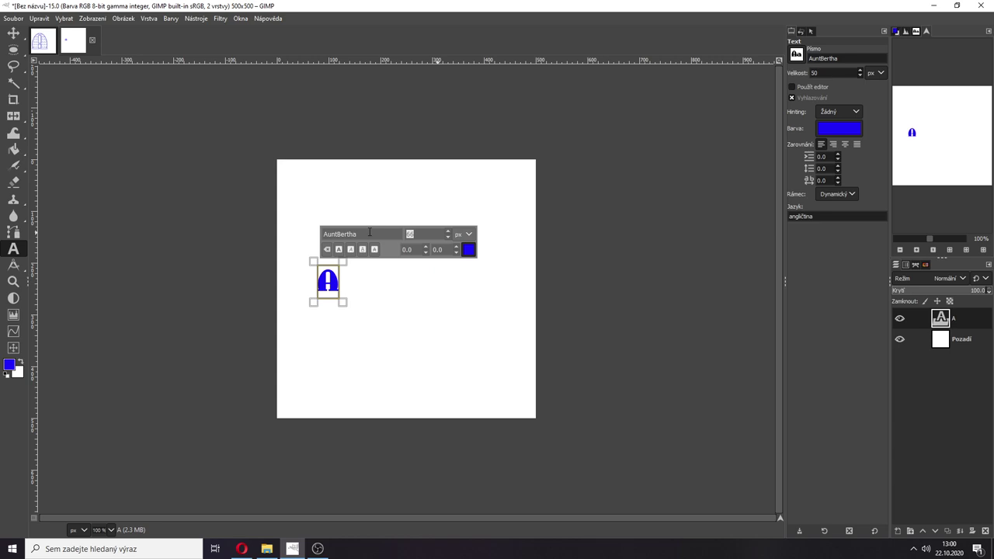
pyautogui.press('Return')
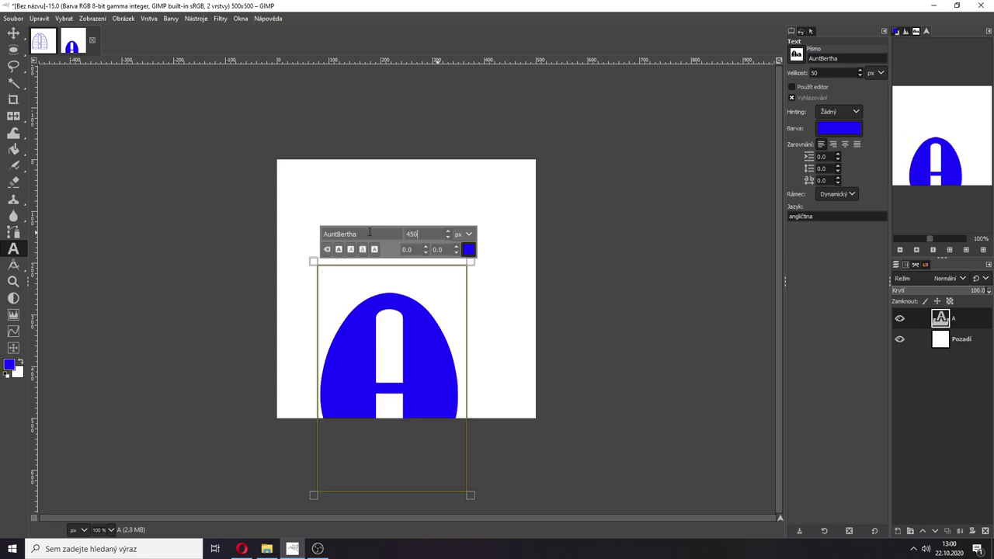
pyautogui.click(20, 39)
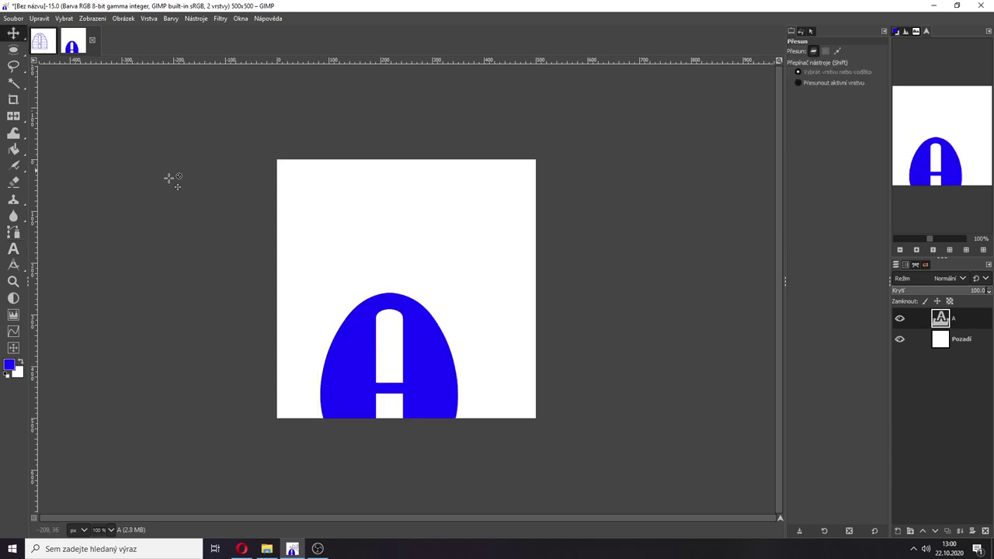
pyautogui.moveTo(359, 367); pyautogui.dragTo(327, 303)
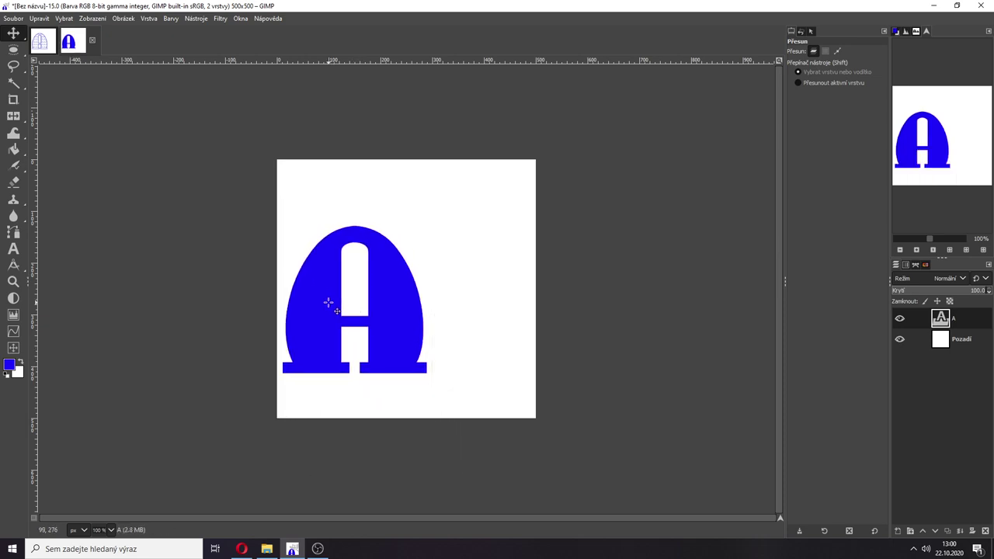
# Add a blue capital B in AuntBertha at 250 px and place it beside the A on the same baseline.
pyautogui.click(29, 248)
pyautogui.click(448, 329)
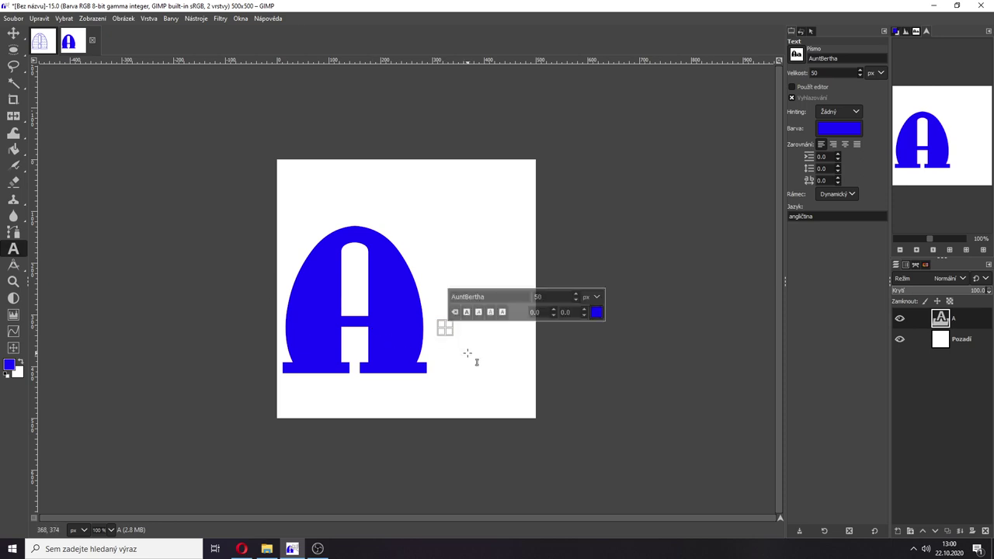
pyautogui.write('B')
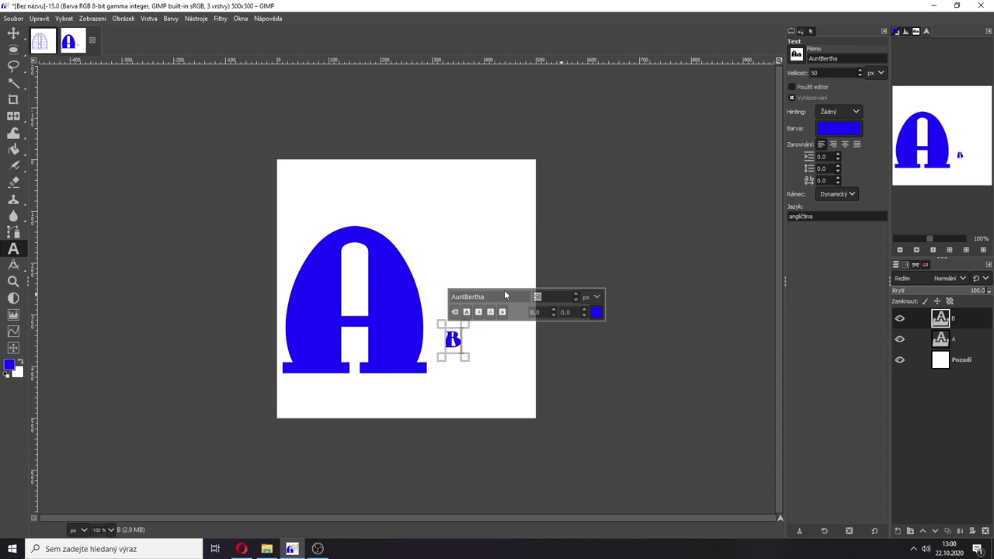
pyautogui.write('250')
pyautogui.click(445, 341)
pyautogui.press('Return')
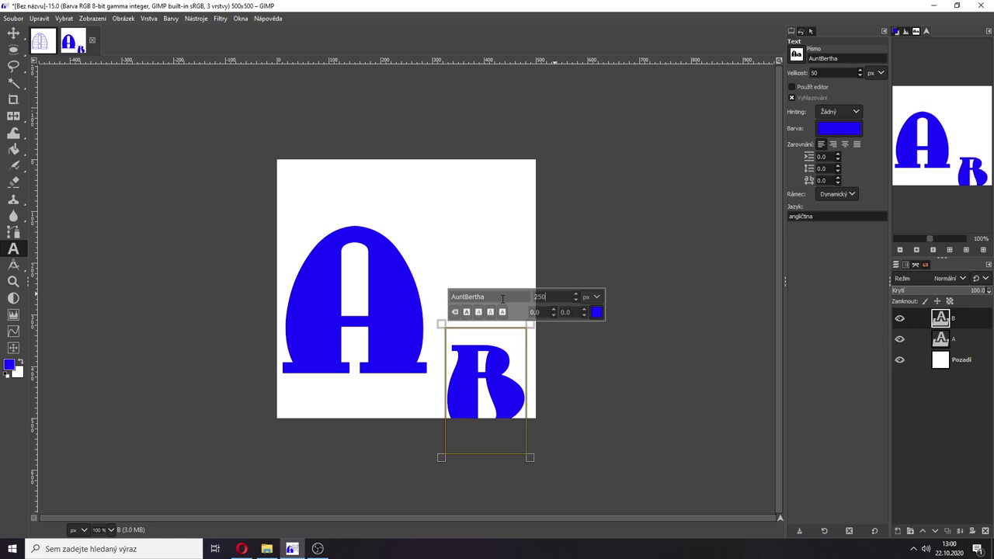
pyautogui.click(13, 34)
pyautogui.moveTo(458, 424); pyautogui.dragTo(443, 345)
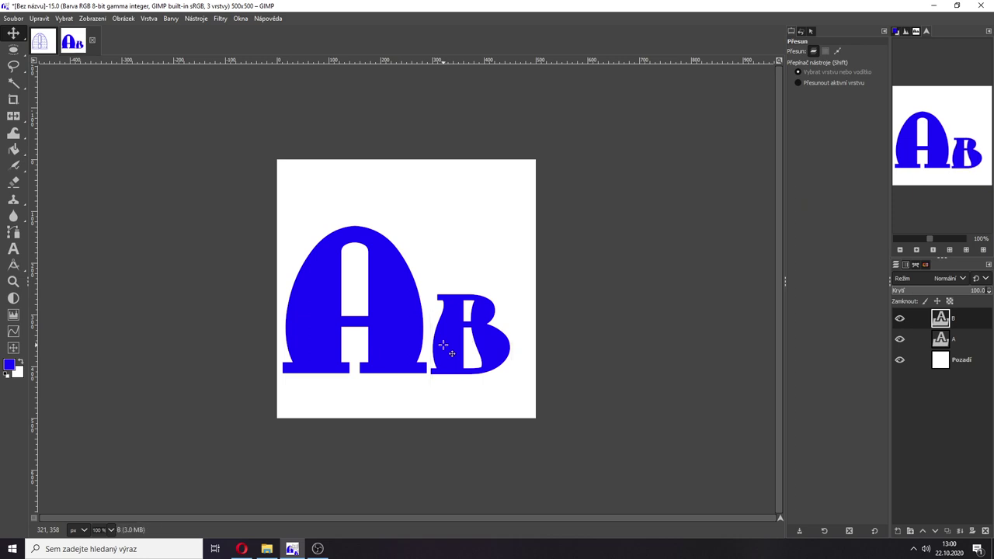
# Convert the A text layer and the B text layer each to a path.
pyautogui.click(968, 344)
pyautogui.click(959, 320)
pyautogui.click(945, 342)
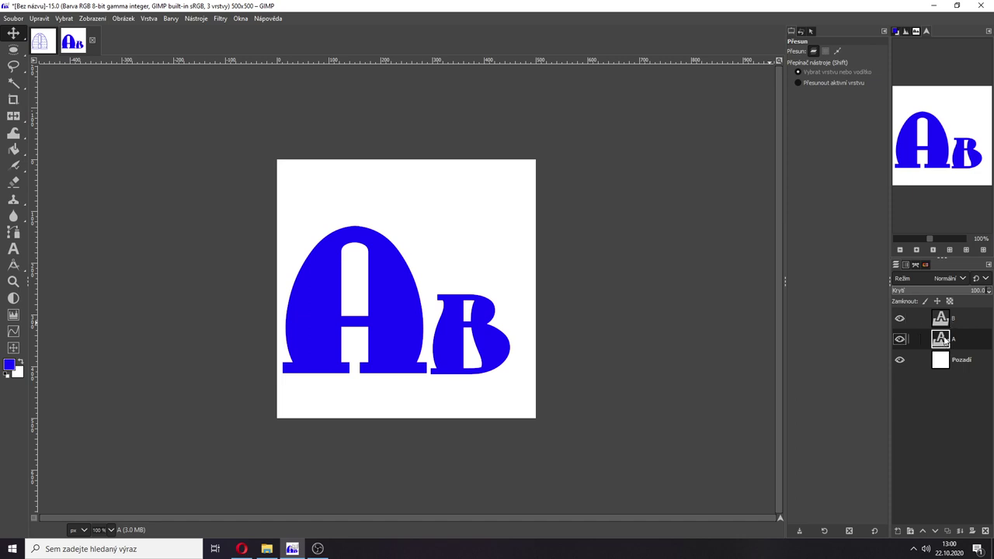
pyautogui.rightClick(944, 343)
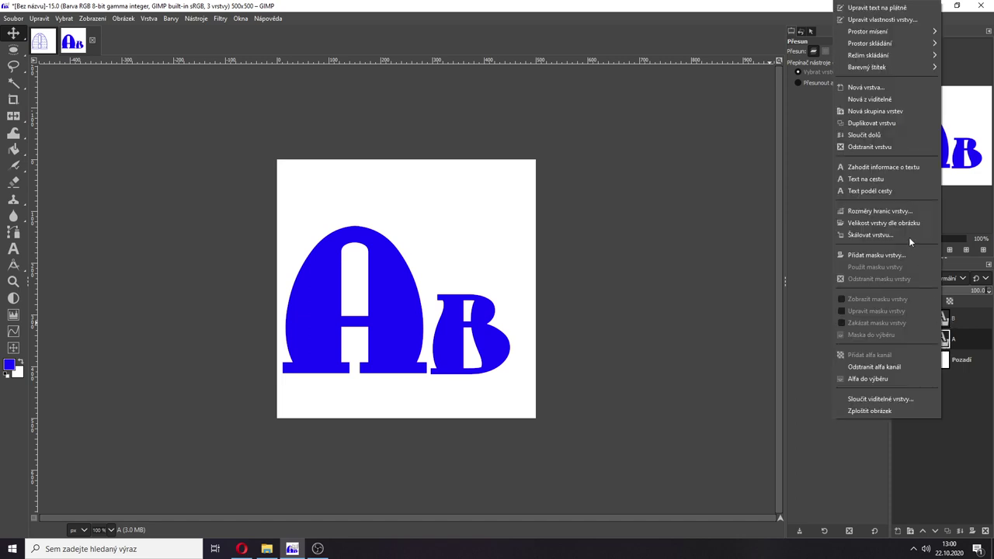
pyautogui.click(860, 184)
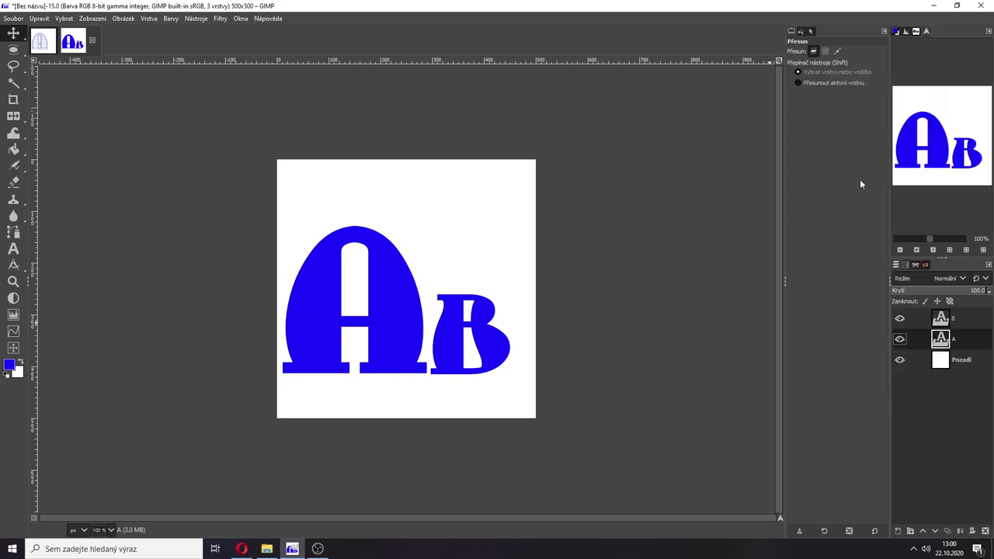
pyautogui.click(943, 320)
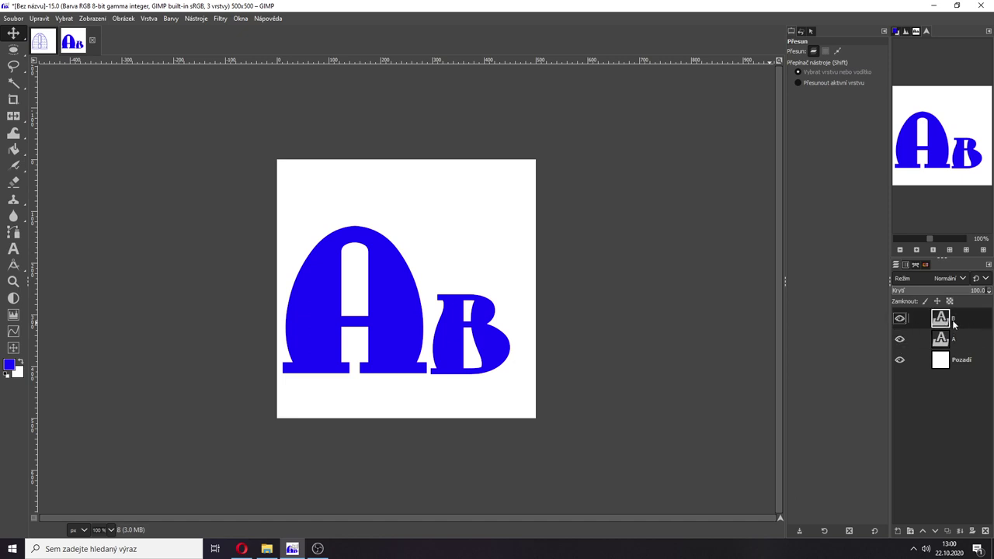
pyautogui.rightClick(954, 325)
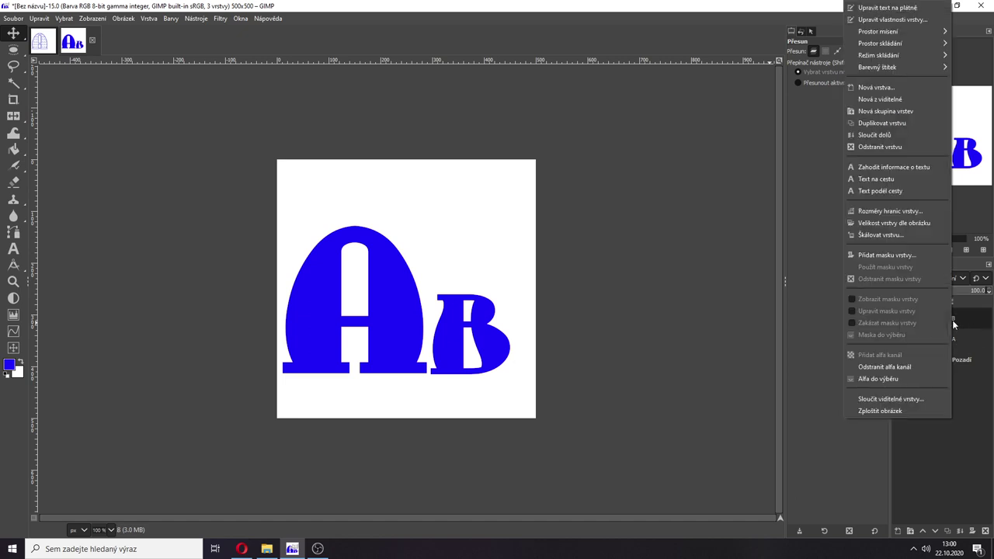
pyautogui.click(871, 179)
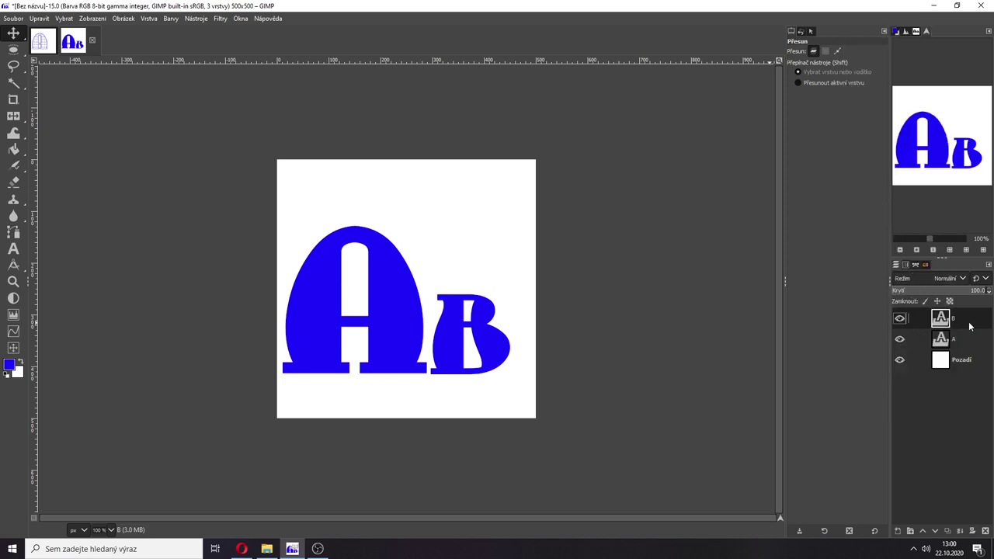
# Delete the B and A text layers and turn on the visibility of both letter paths.
pyautogui.click(985, 531)
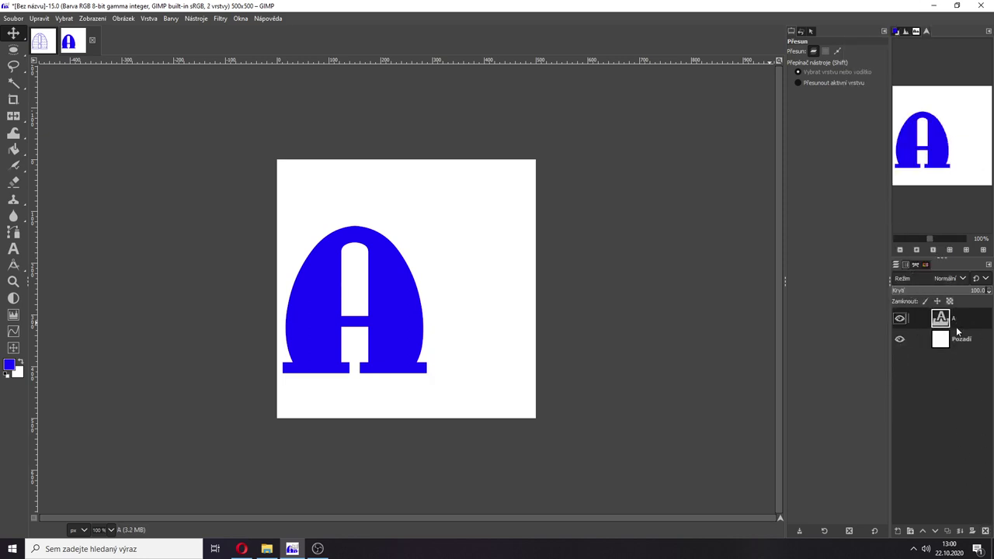
pyautogui.click(985, 531)
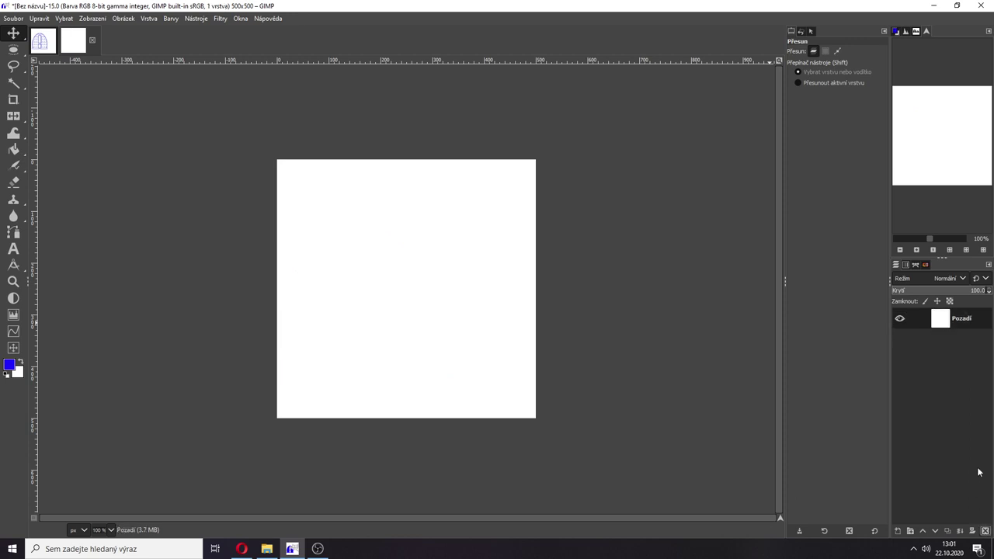
pyautogui.click(917, 265)
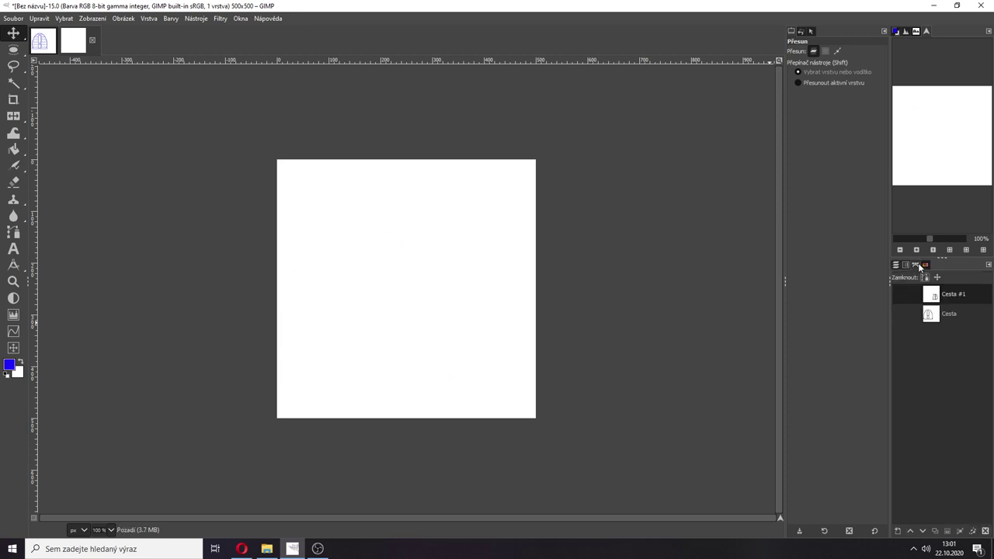
pyautogui.click(900, 314)
pyautogui.click(900, 294)
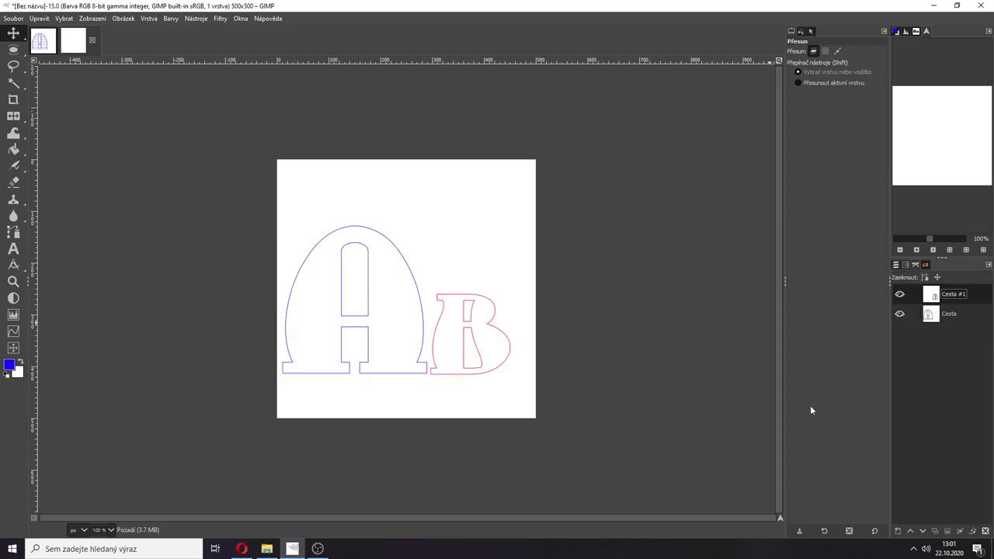
# Rename the path of the large letter as a and the path of the small letter as b.
pyautogui.doubleClick(949, 315)
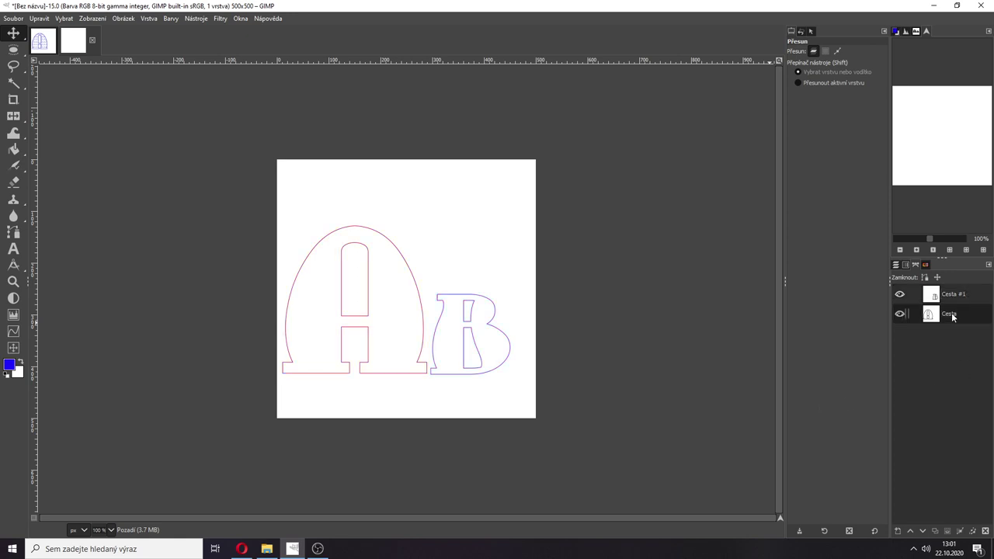
pyautogui.write('a')
pyautogui.doubleClick(954, 296)
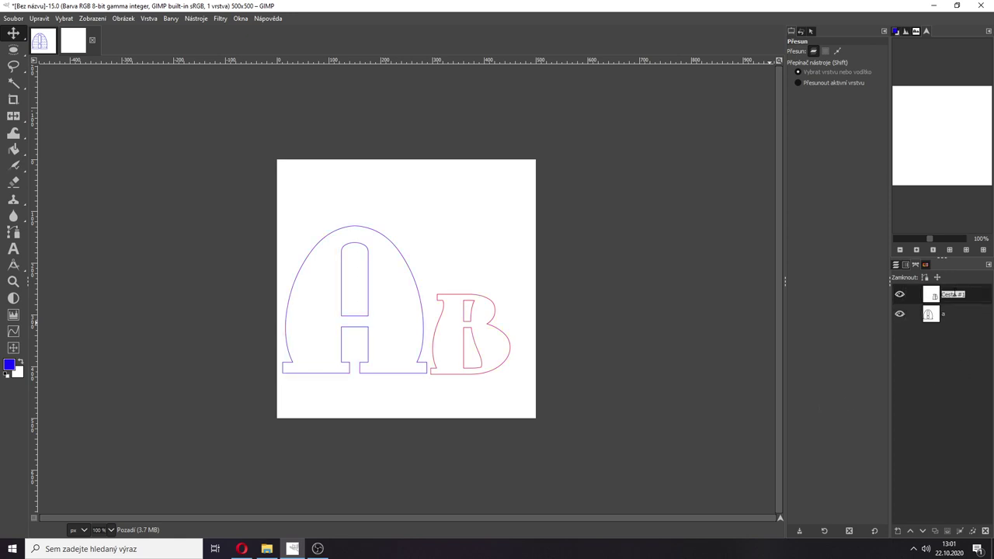
pyautogui.write('b')
# Add a new 500x500 px layer filled with transparency above the background.
pyautogui.click(895, 265)
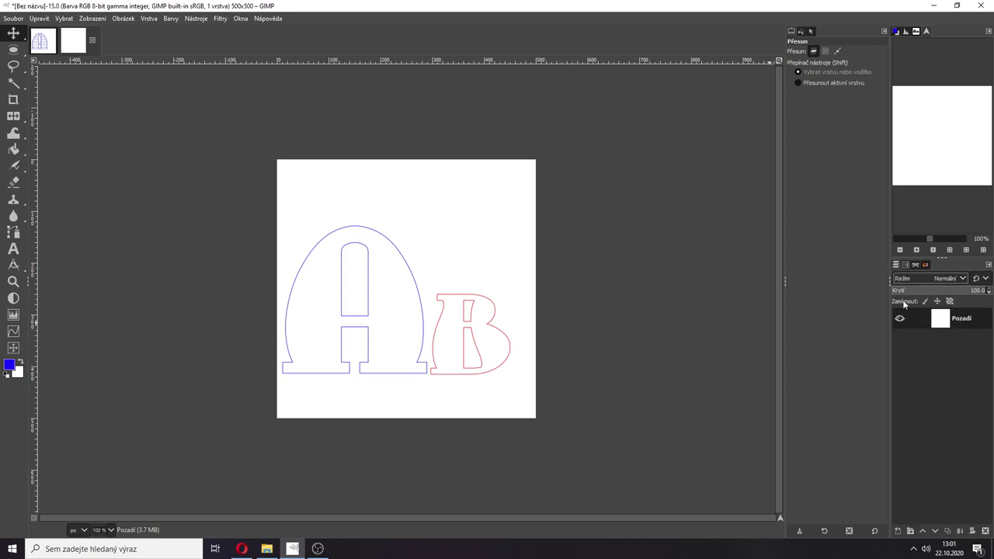
pyautogui.click(897, 532)
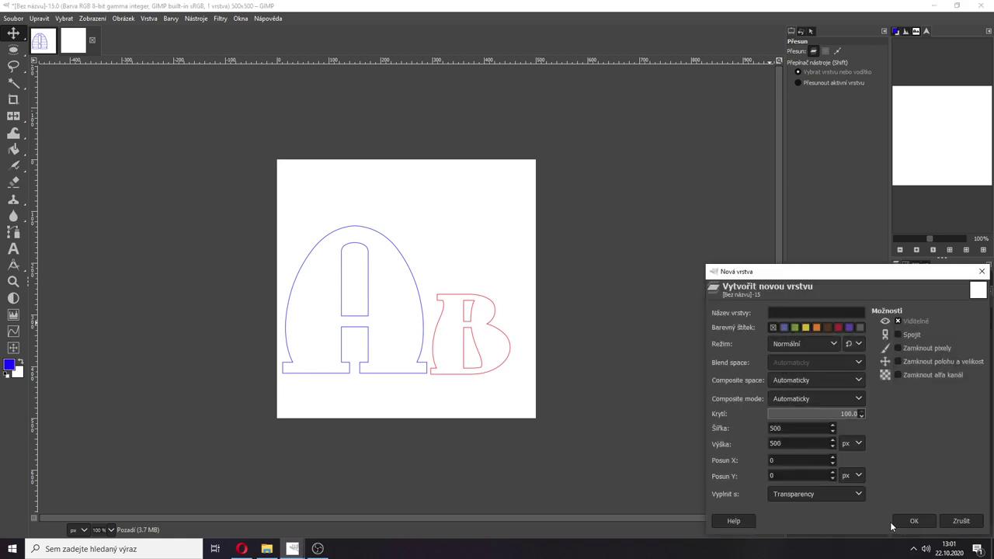
pyautogui.click(913, 521)
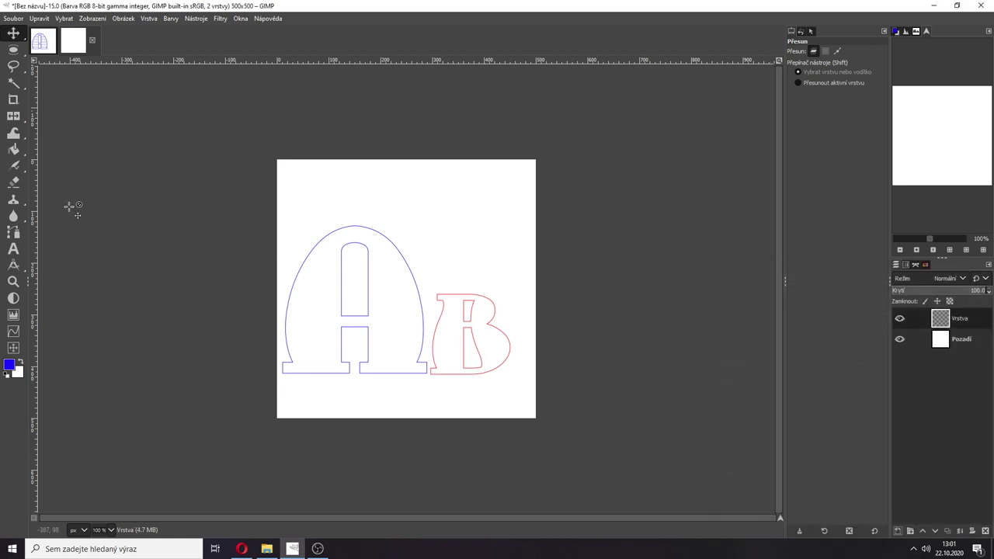
# Create a text box covering the whole canvas and fill nine rows with repeated lowercase a in AuntBertha at 50 px.
pyautogui.click(13, 249)
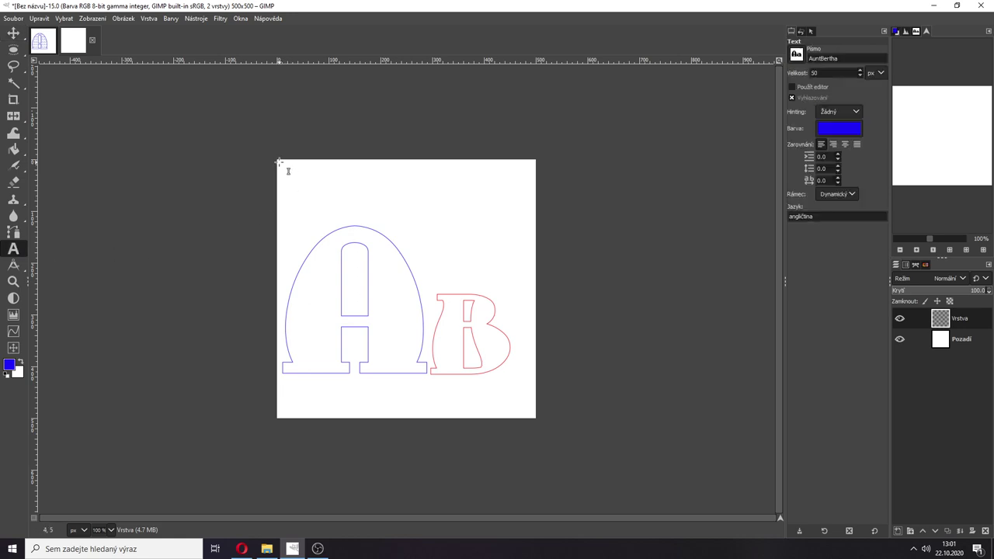
pyautogui.moveTo(279, 161); pyautogui.dragTo(534, 419)
pyautogui.write('a')
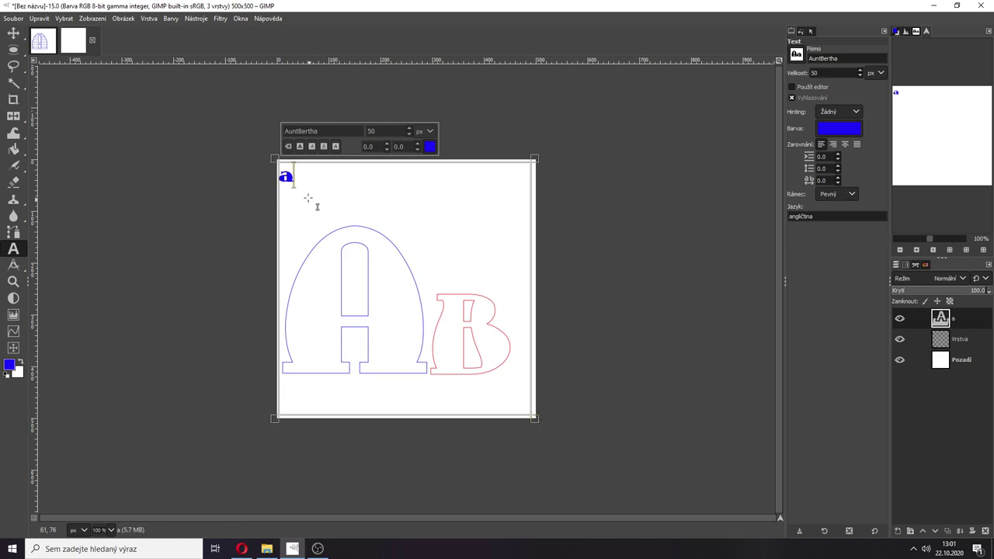
pyautogui.write('aaaaaaaaaaaaaaaa')
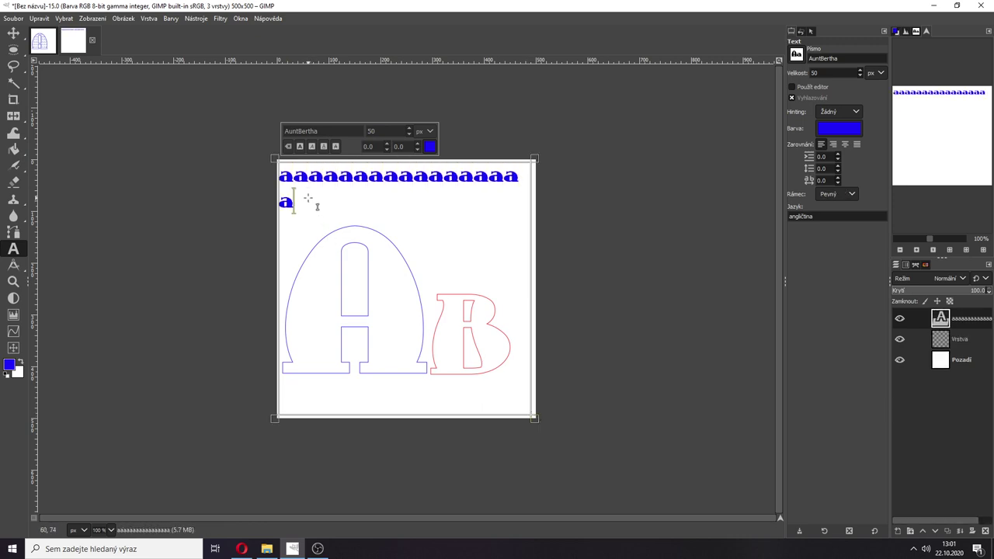
pyautogui.write('aaaaaaaaaaaaaaaaaaaaaaaaaaaaaaaaaaaaaaaaaaaaa')
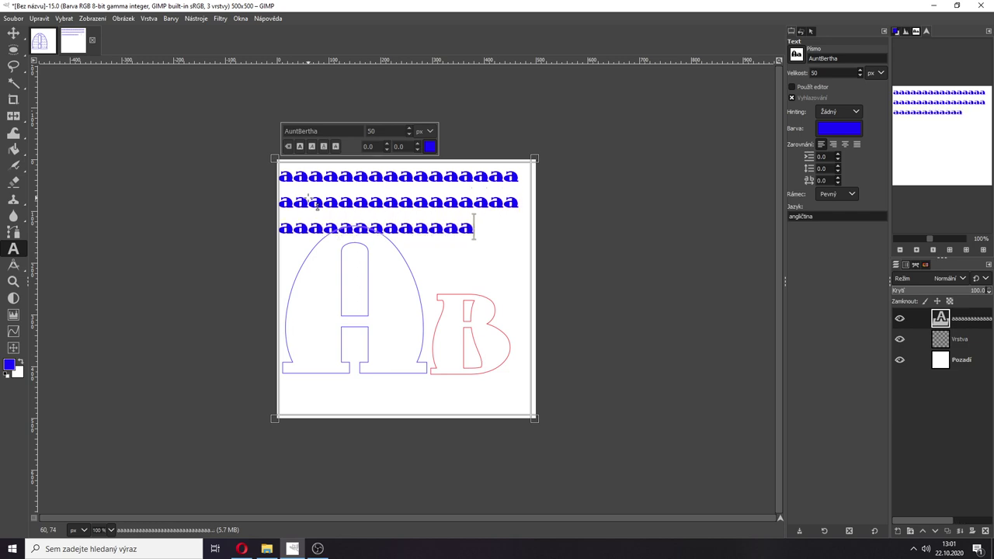
pyautogui.write('aaaaaaaaaaaaaaaaaaaaaaaaaaaaaa')
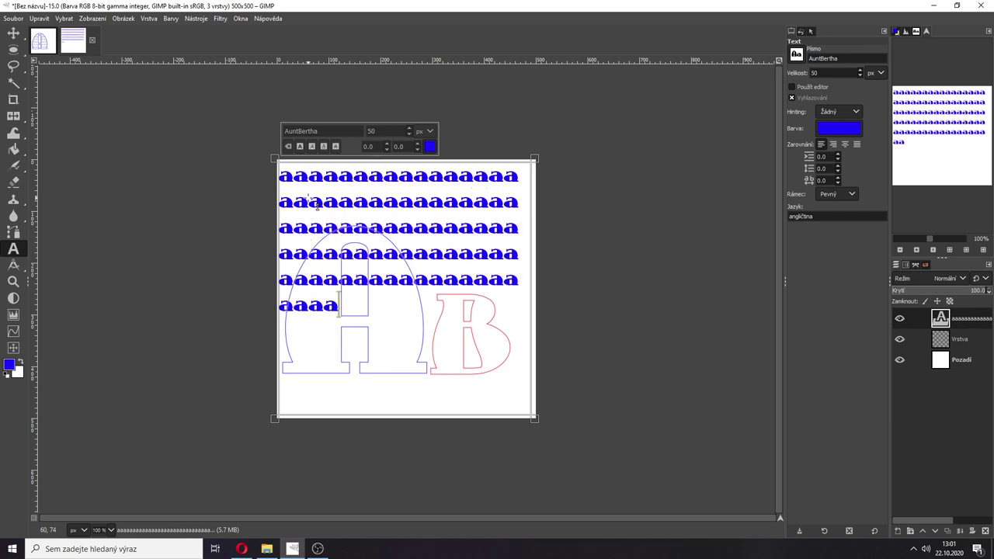
pyautogui.write('aaaaaaaaaaaa')
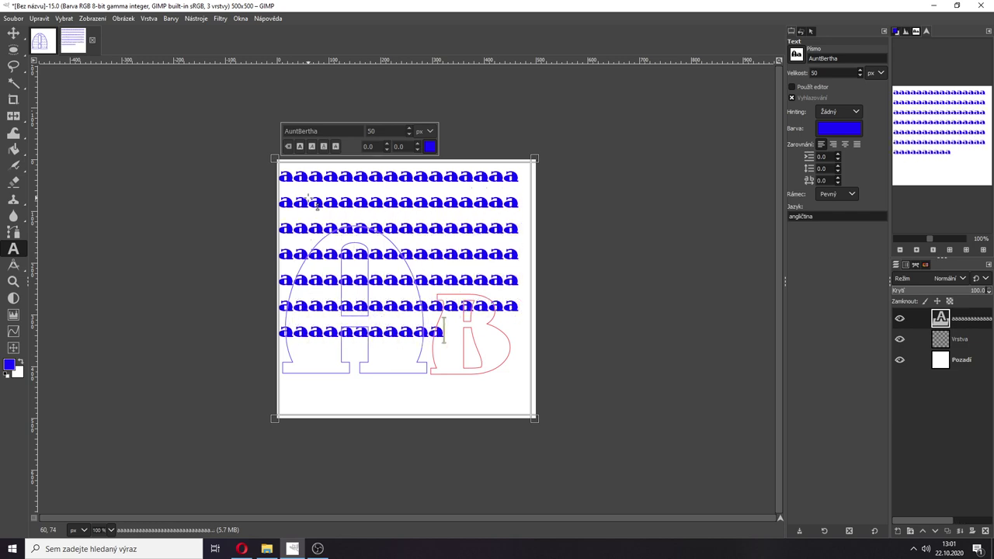
pyautogui.write('aaaaaaaaaaaaaaaaaaaaaaaaaaaaaaaaaaaaaaaaaaaaaaaaaaaaaaaaa')
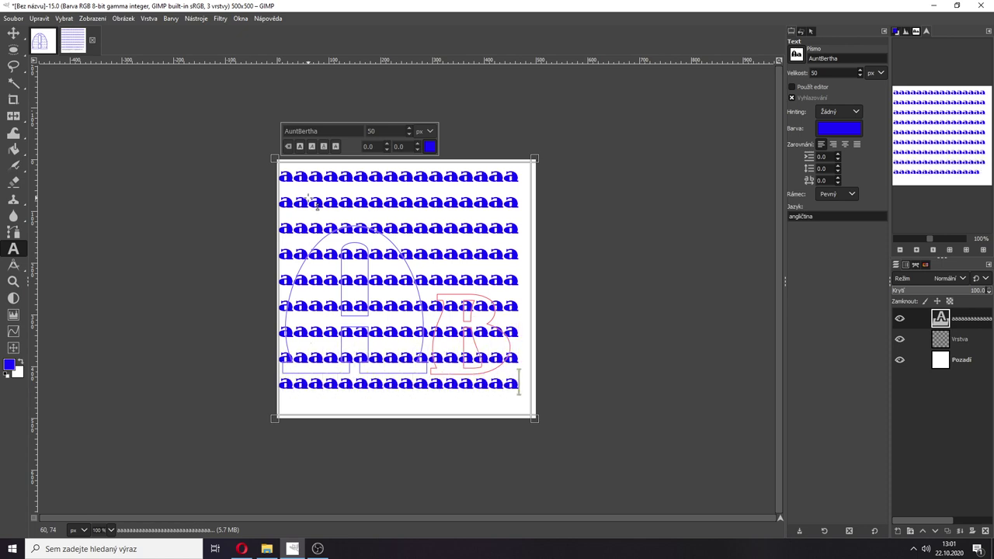
# Fill the final row with lowercase a and change the font of all the letters to AvQest.
pyautogui.write('aaaaaaaaaaaaaaaa')
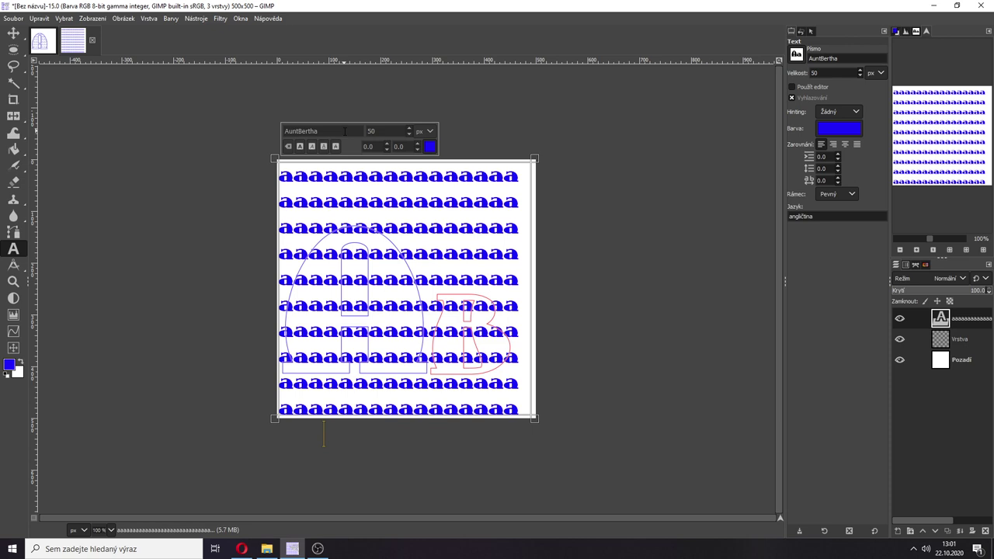
pyautogui.hotkey('ctrl', 'a')
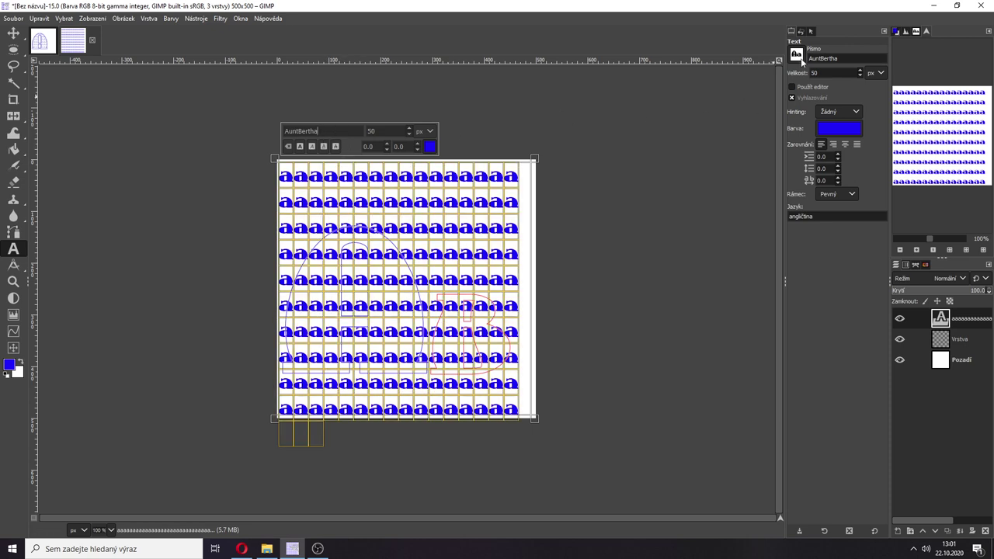
pyautogui.click(802, 61)
pyautogui.click(814, 107)
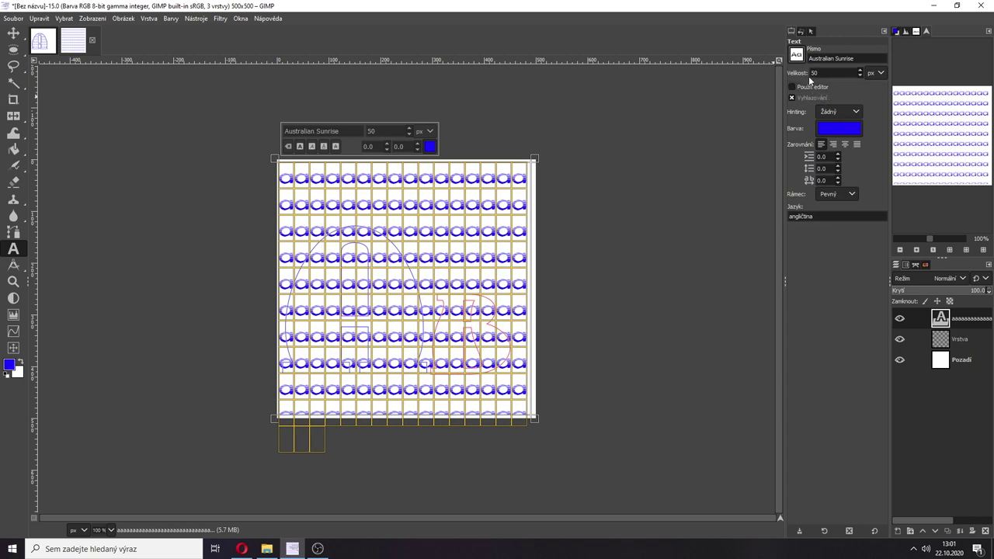
pyautogui.click(796, 55)
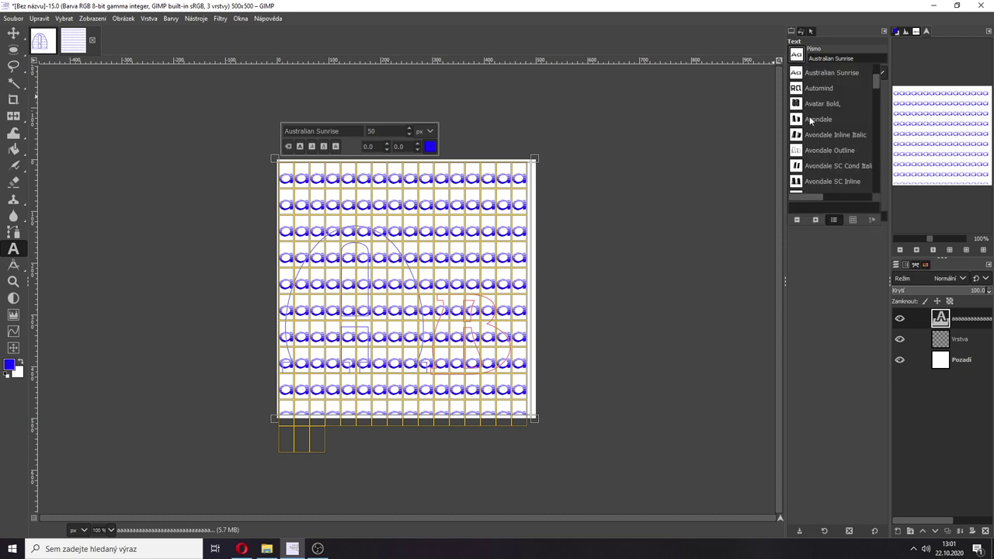
pyautogui.scroll(-1, 824, 181)
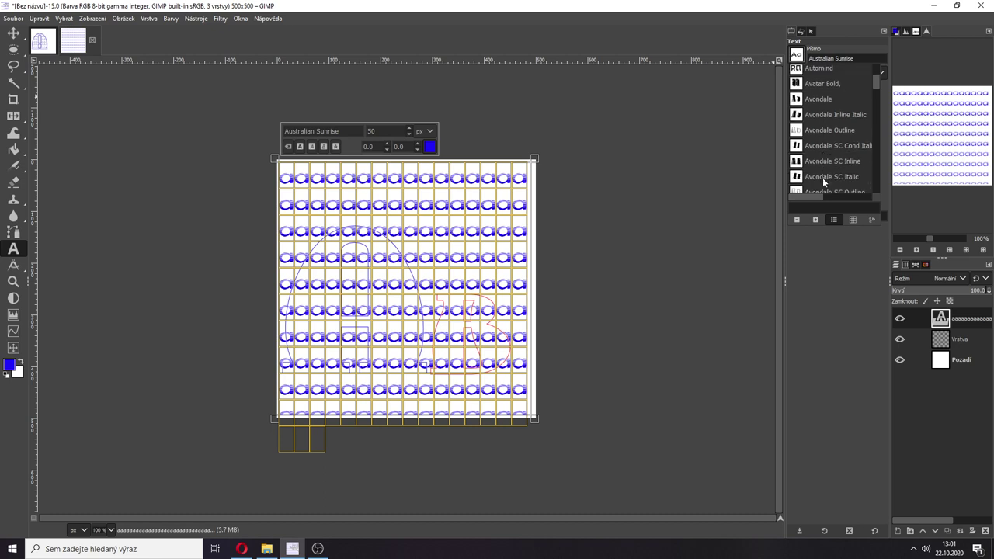
pyautogui.scroll(-4, 824, 181)
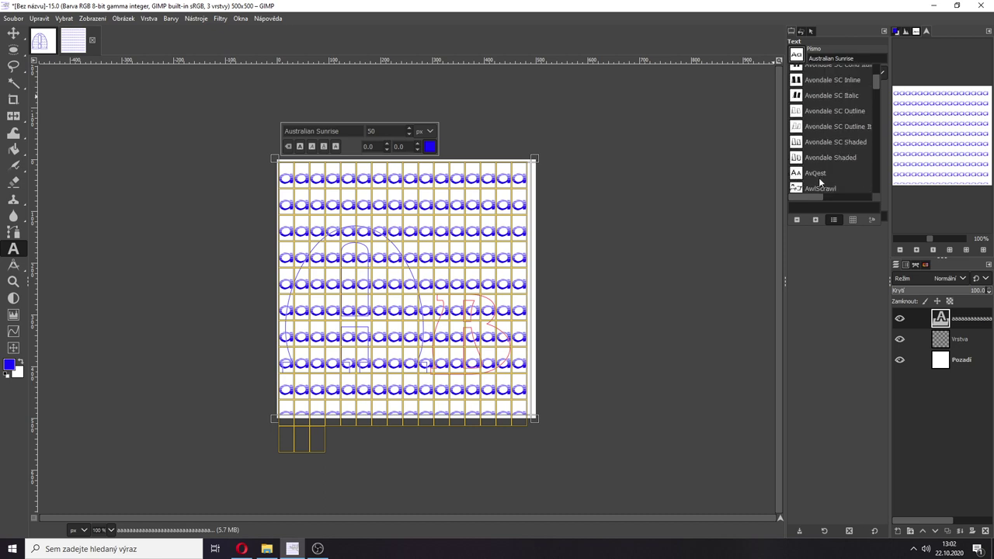
pyautogui.click(816, 173)
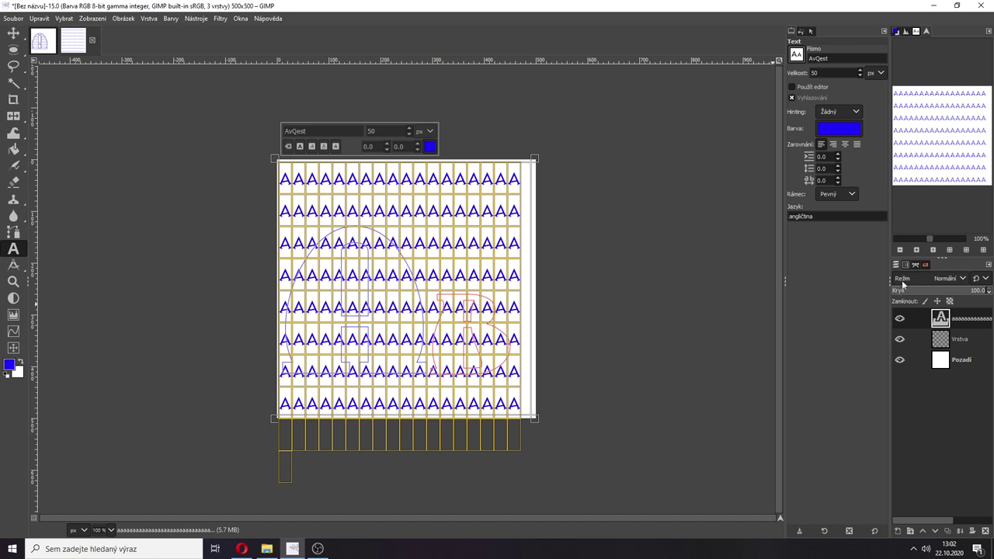
# Hide the text layer of repeated a and create a canvas-wide text box with repeated b in AvQest above the transparent layer.
pyautogui.click(943, 345)
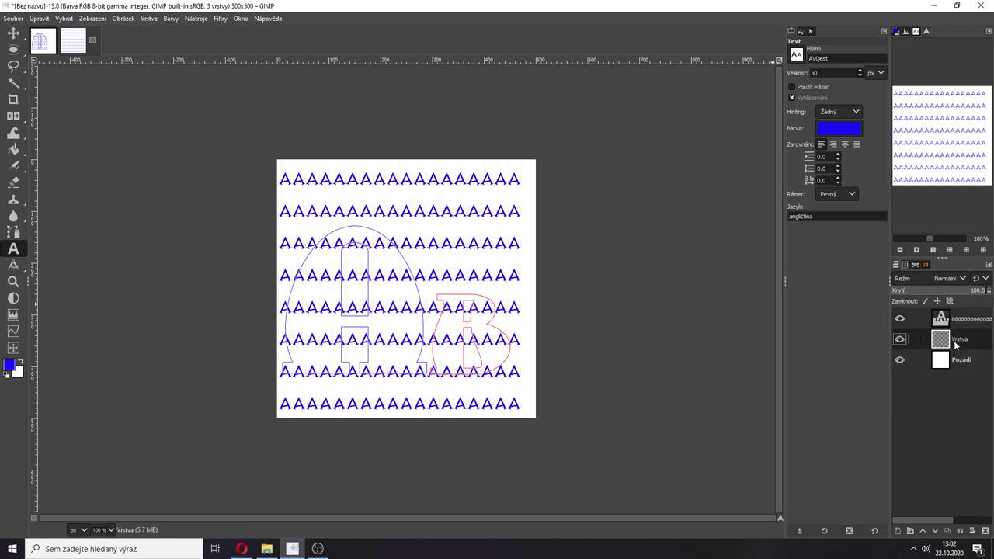
pyautogui.click(900, 319)
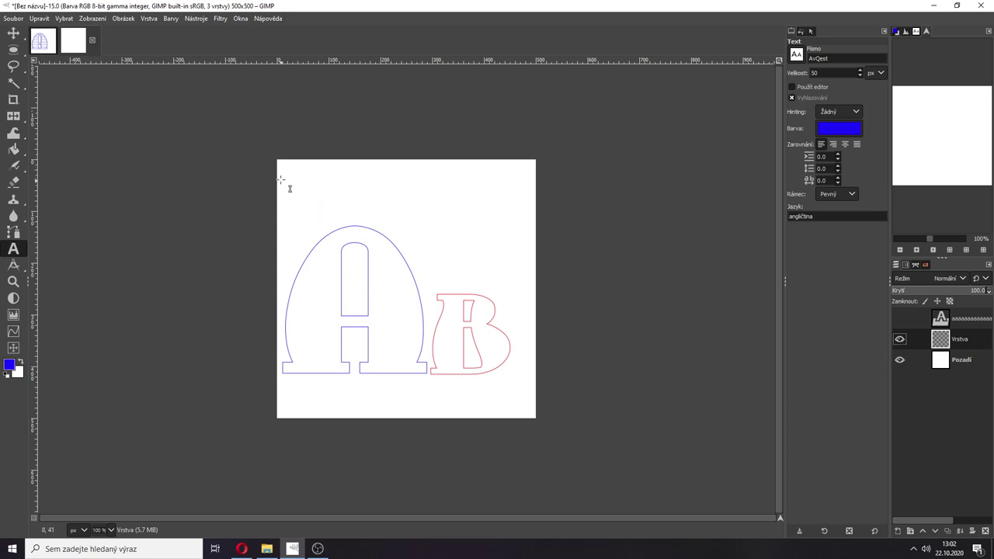
pyautogui.moveTo(278, 161); pyautogui.dragTo(536, 418)
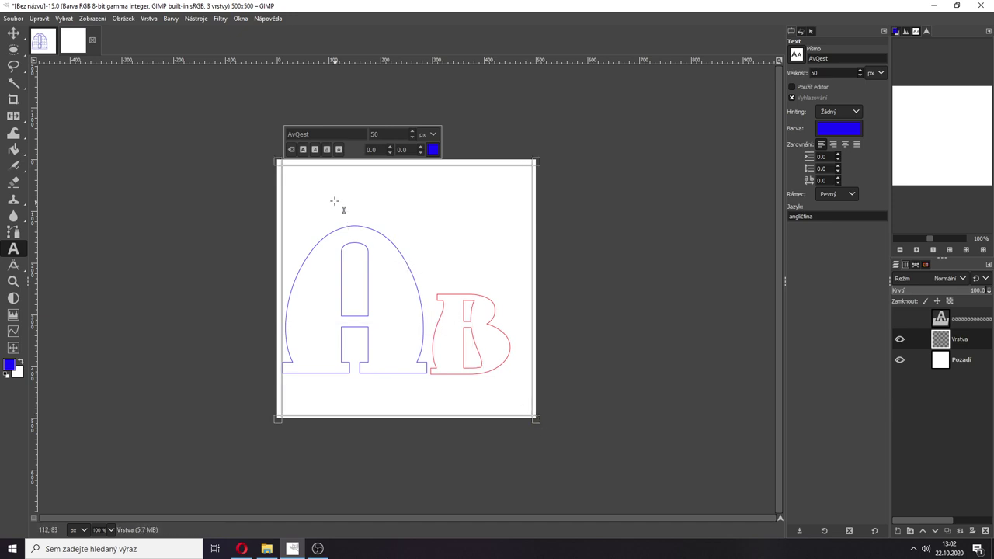
pyautogui.write('bbbbbbbbb')
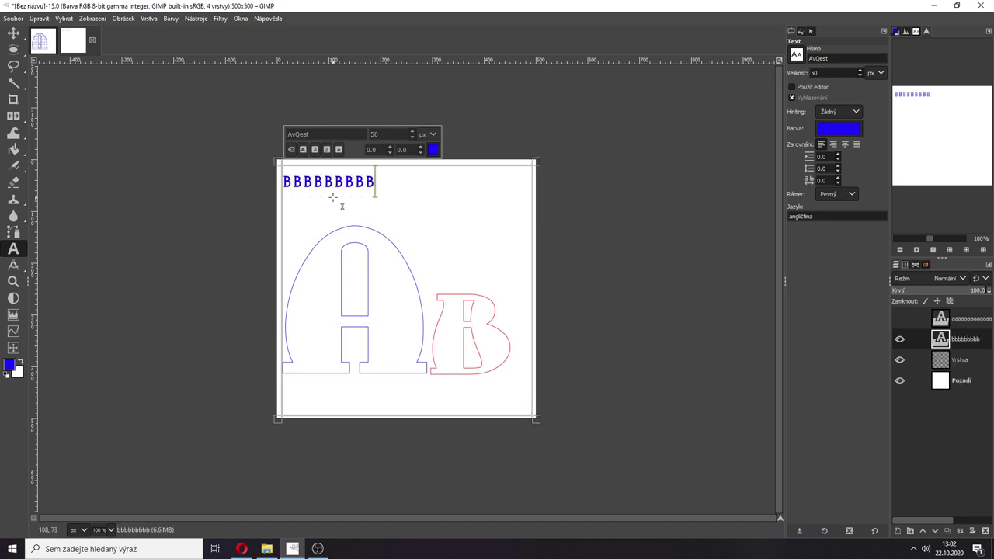
pyautogui.write('bbbbbbbbbbbbbbbbbbbbbbbbbb')
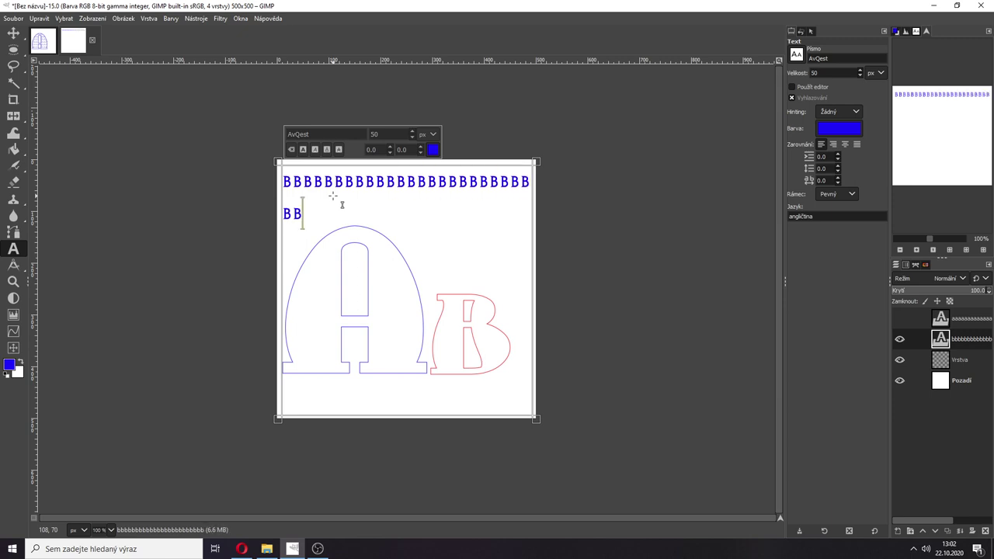
pyautogui.write('bbbbbbbbbb')
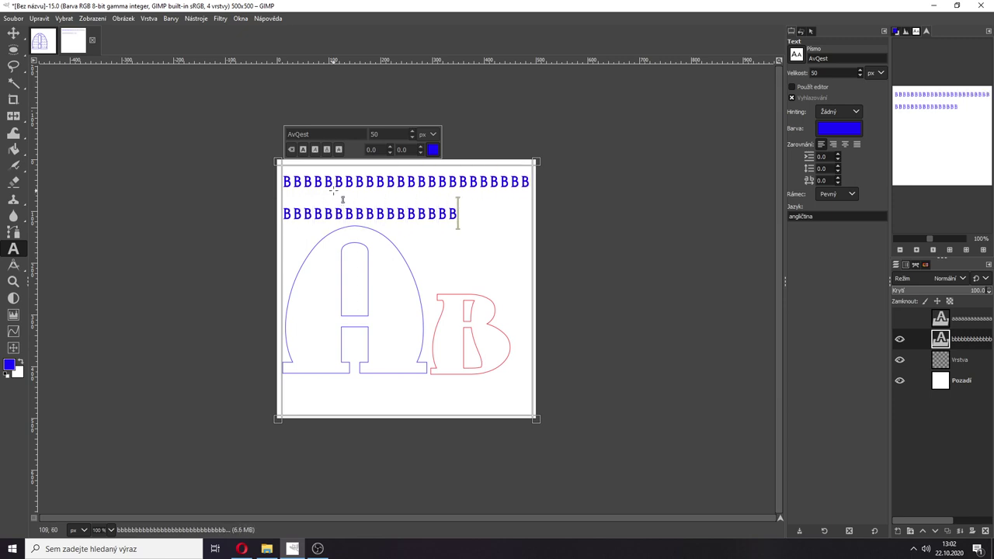
# Set the size of all the b letters to 25 px.
pyautogui.hotkey('ctrl', 'a')
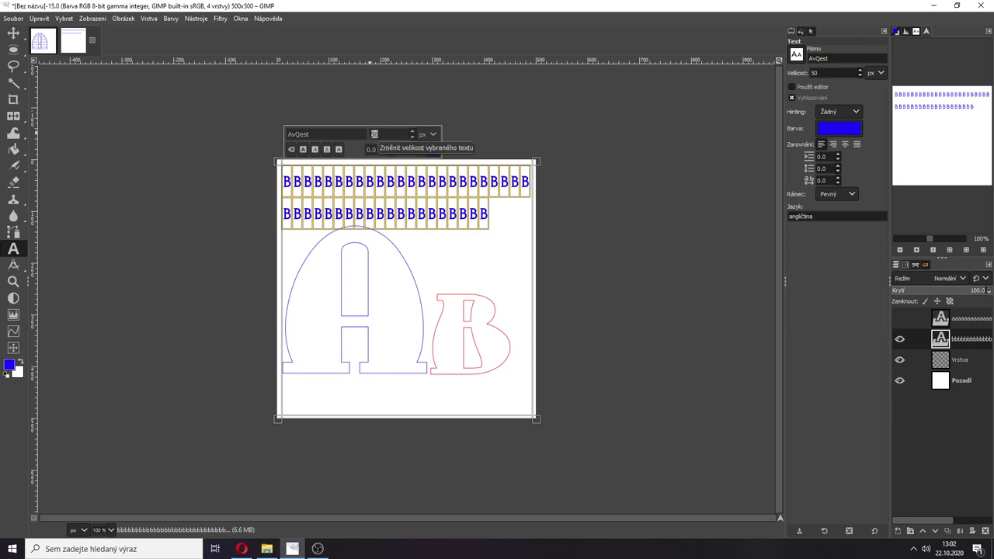
pyautogui.write('2')
pyautogui.press('Return')
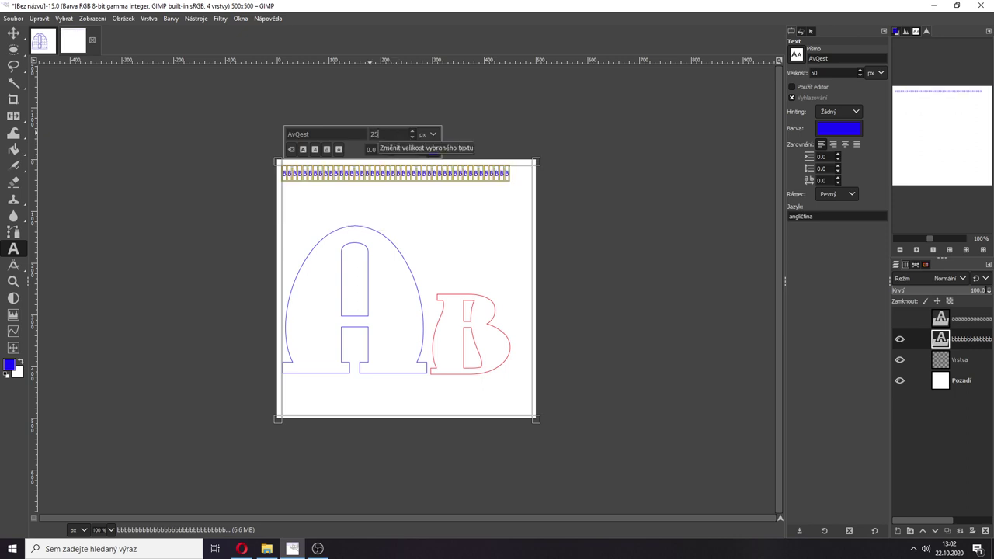
pyautogui.click(458, 175)
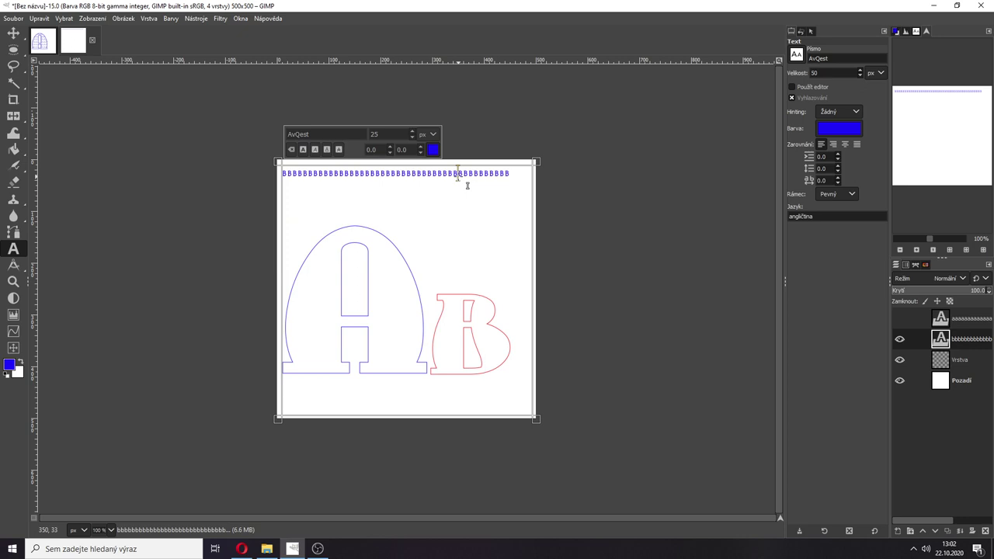
# Copy the row of b letters and paste it repeatedly until the rows fill the whole canvas.
pyautogui.hotkey('ctrl', 'a')
pyautogui.press('End')
pyautogui.hotkey('ctrl', 'v')
pyautogui.hotkey('ctrl', 'v')
pyautogui.hotkey('ctrl', 'v')
pyautogui.hotkey('ctrl', 'v')
pyautogui.hotkey('ctrl', 'v')
pyautogui.hotkey('ctrl', 'v')
pyautogui.hotkey('ctrl', 'v')
pyautogui.hotkey('ctrl', 'v')
pyautogui.hotkey('ctrl', 'v')
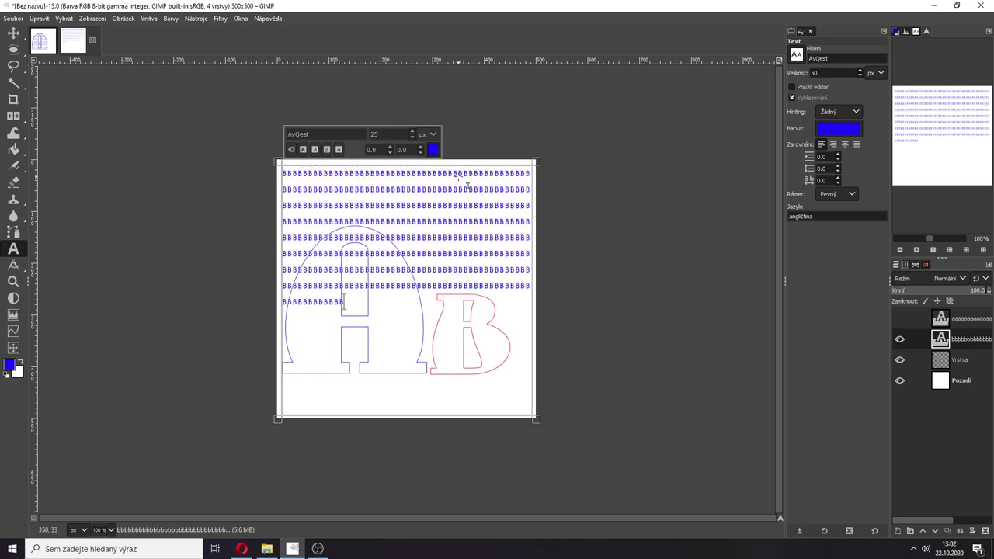
pyautogui.hotkey('ctrl', 'a')
pyautogui.press('End')
pyautogui.hotkey('ctrl', 'v')
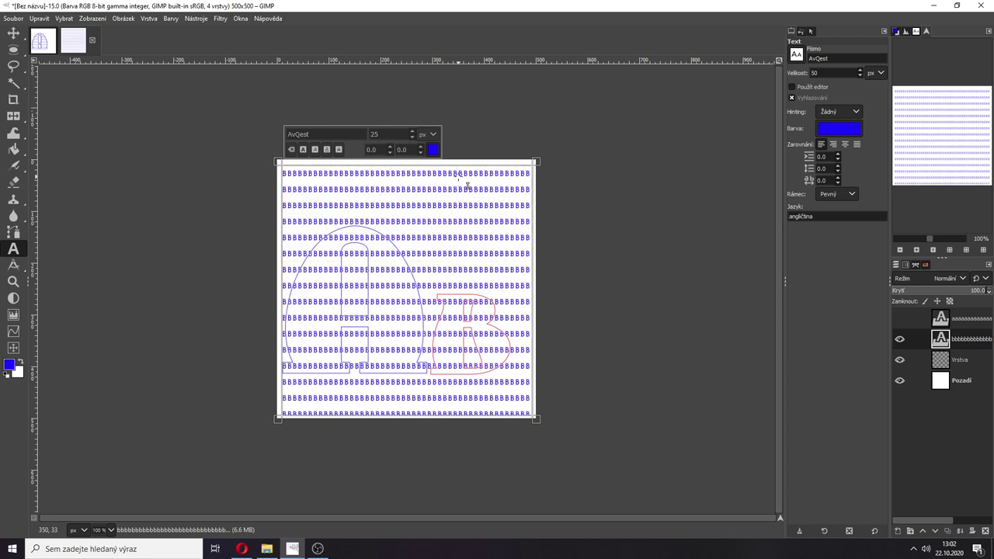
# Hide the text layer of repeated b, make path a the active path and hide path b.
pyautogui.click(946, 358)
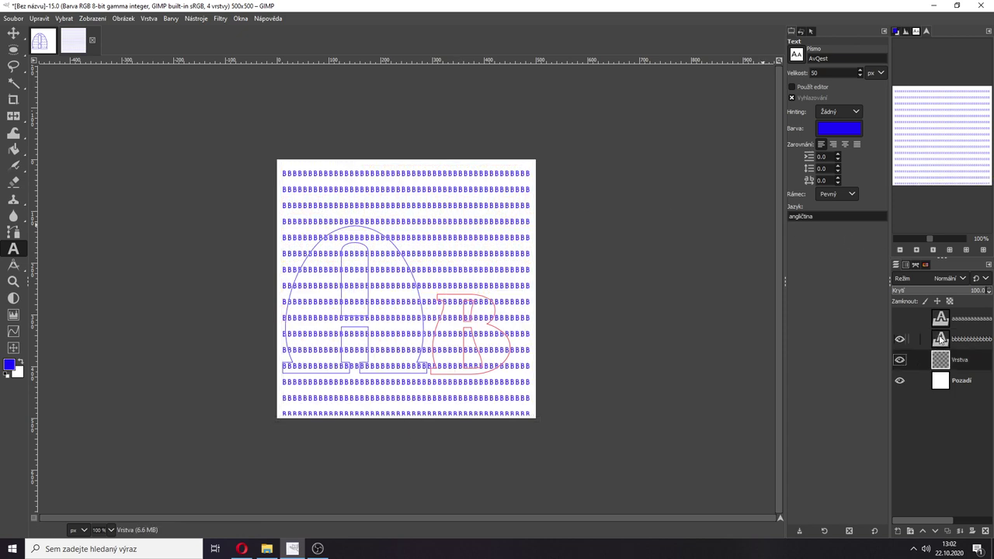
pyautogui.click(942, 339)
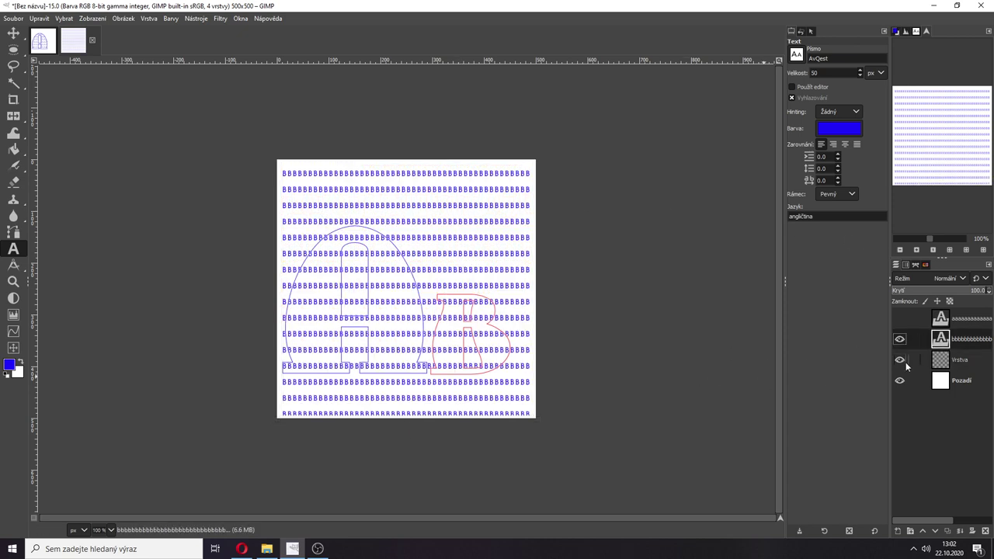
pyautogui.click(901, 339)
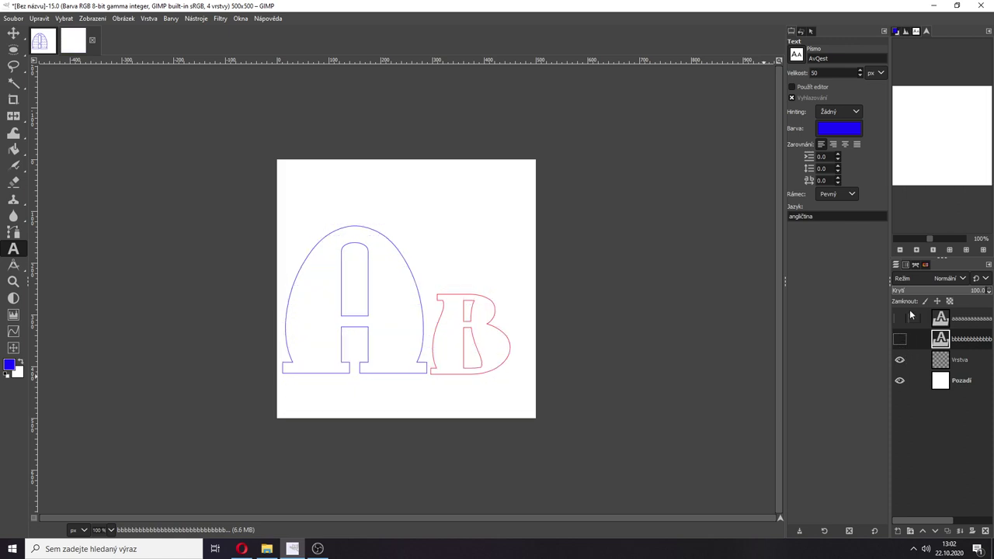
pyautogui.click(917, 267)
pyautogui.click(941, 315)
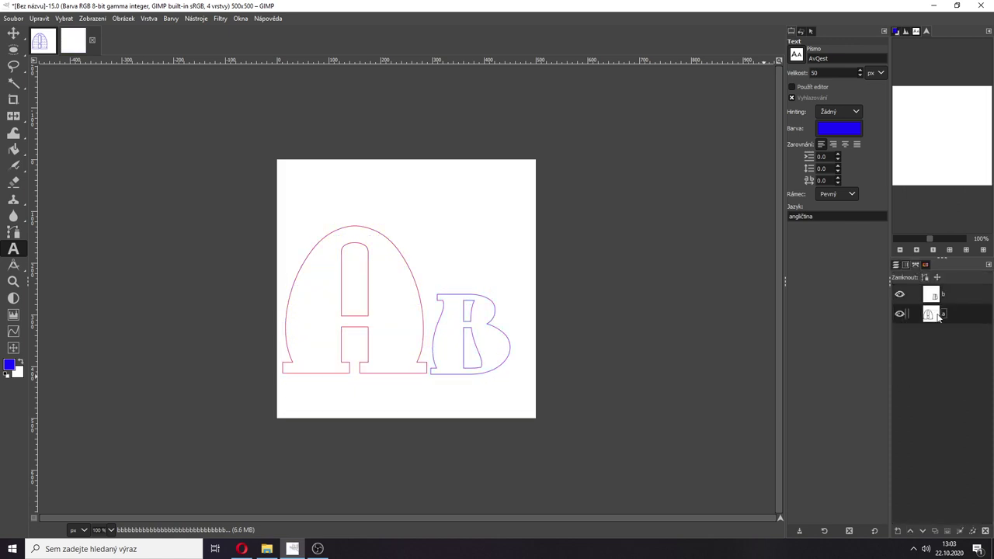
pyautogui.click(900, 294)
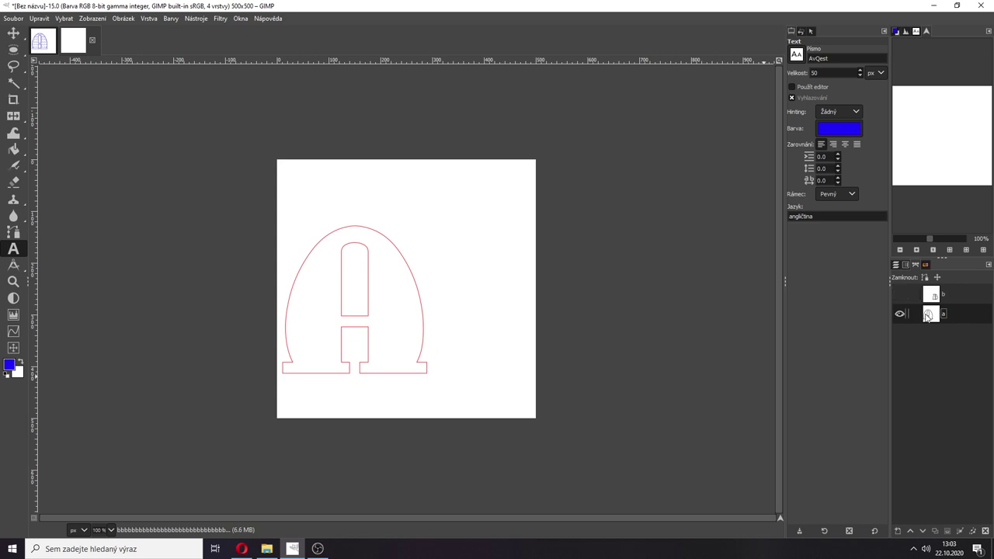
# Show the text layer of repeated a and make it the active layer.
pyautogui.click(895, 265)
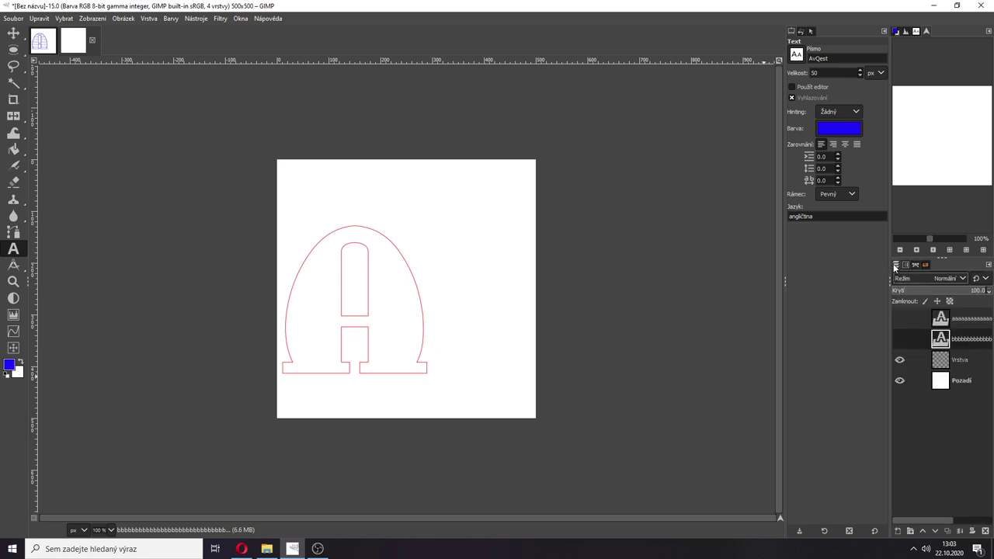
pyautogui.click(899, 318)
pyautogui.click(971, 320)
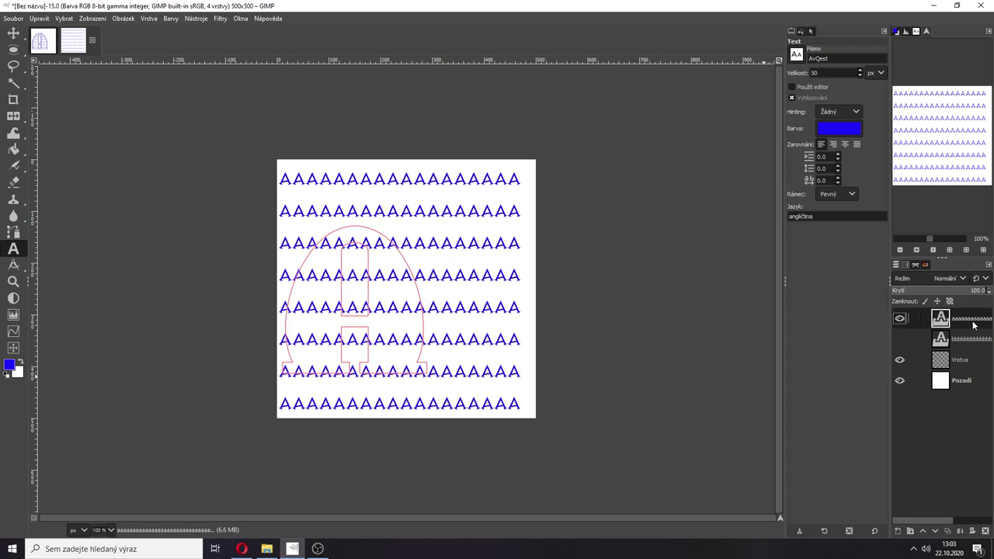
# Move path a slightly upward over the pattern of letters with the Move tool set to paths.
pyautogui.click(918, 266)
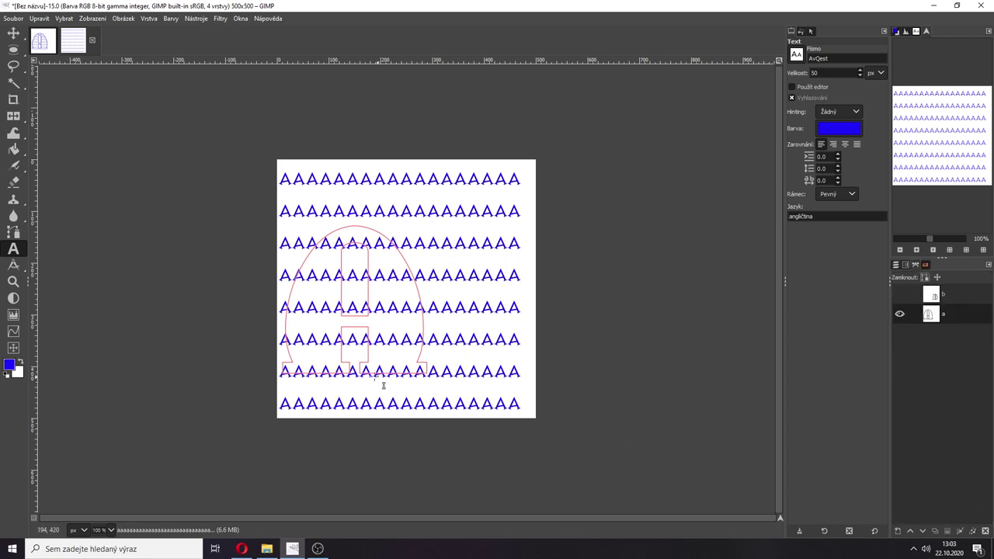
pyautogui.click(13, 34)
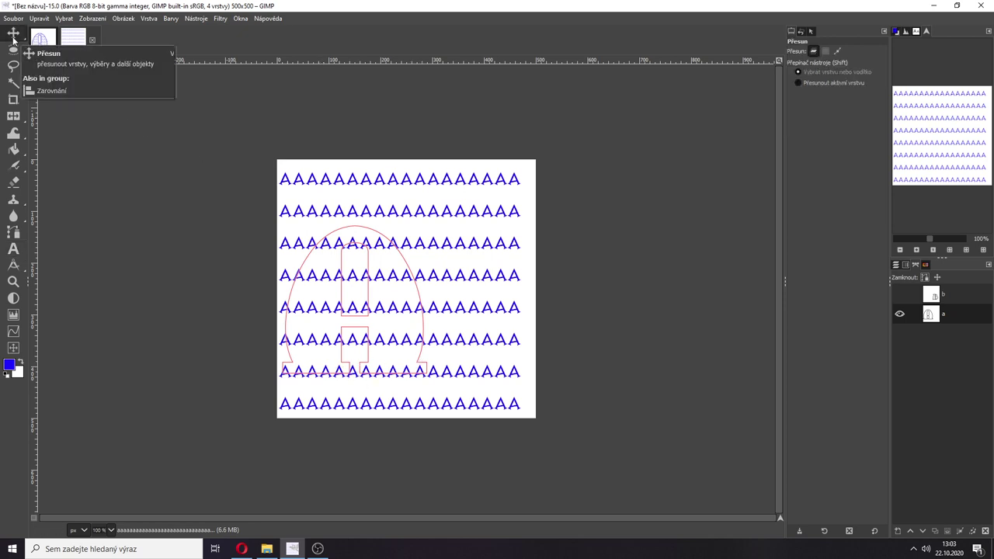
pyautogui.click(836, 52)
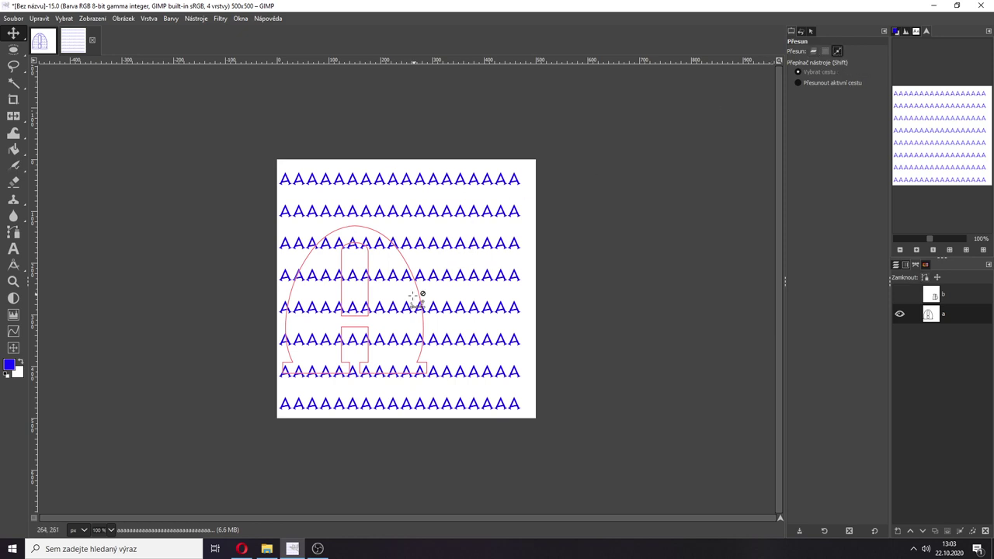
pyautogui.moveTo(419, 299); pyautogui.dragTo(421, 282)
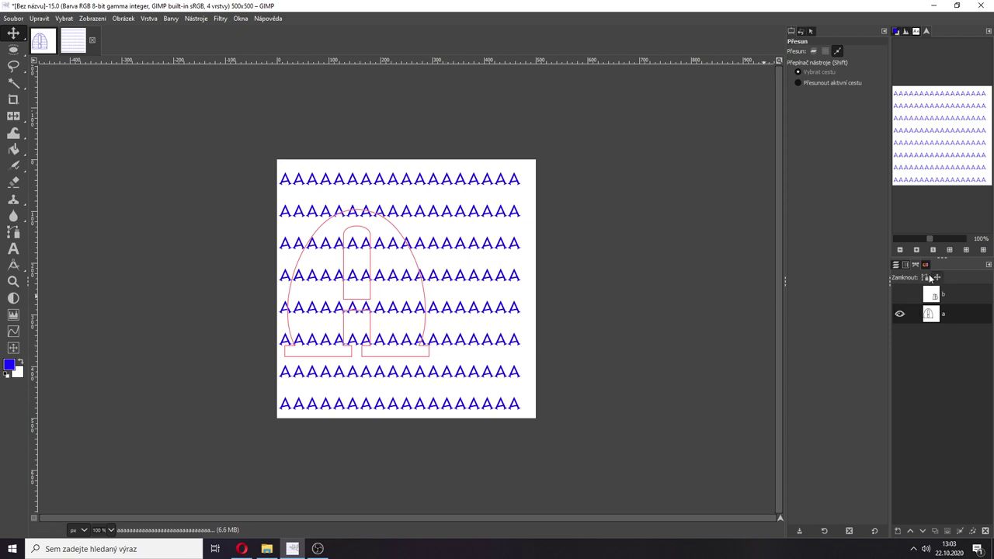
# Stroke path a with a 10 px solid-colour line using the Čára dash preset.
pyautogui.rightClick(932, 317)
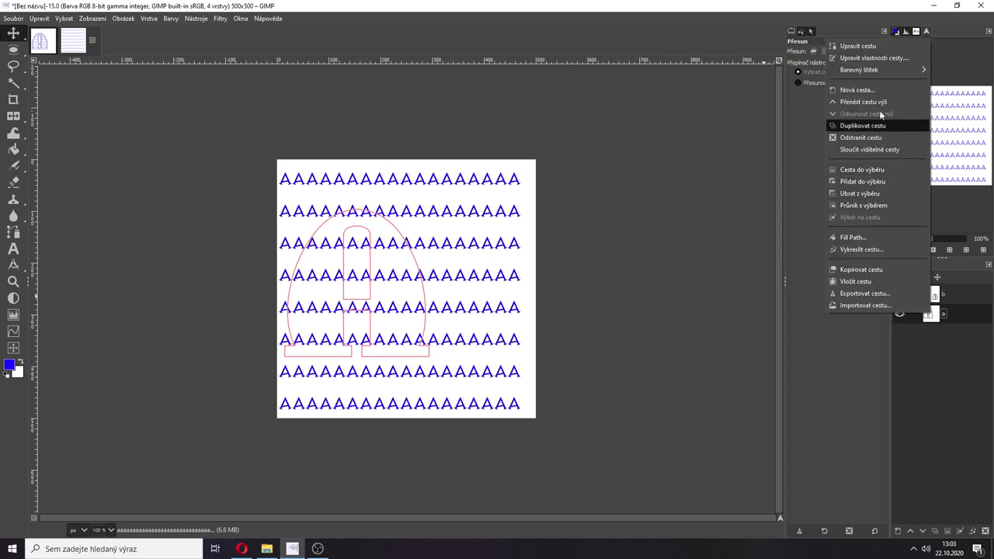
pyautogui.click(862, 249)
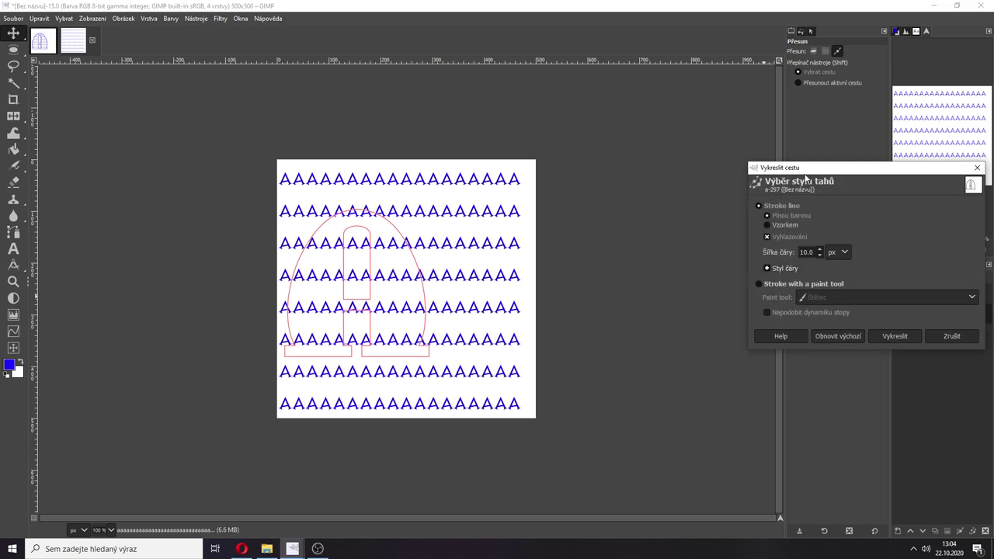
pyautogui.moveTo(804, 177); pyautogui.dragTo(649, 152)
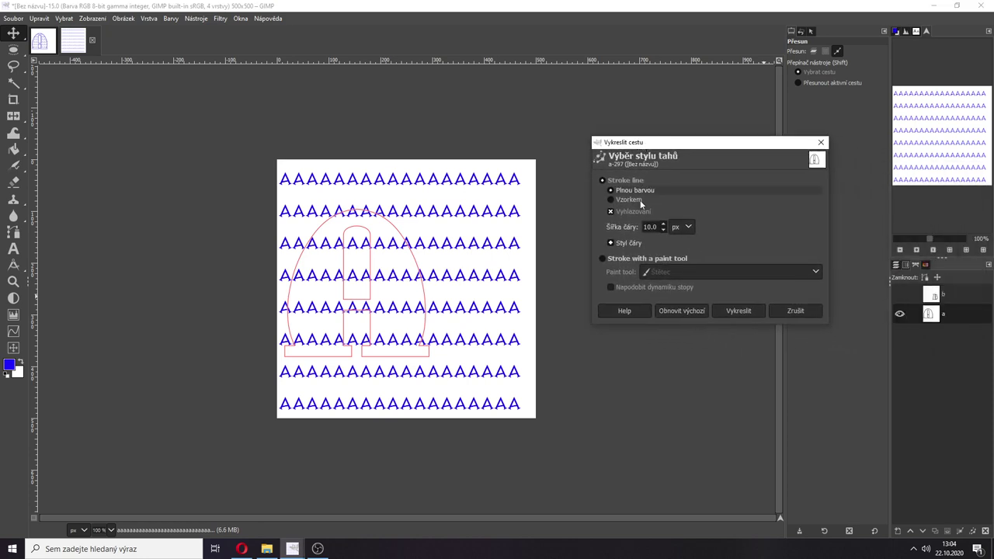
pyautogui.click(622, 244)
pyautogui.click(722, 309)
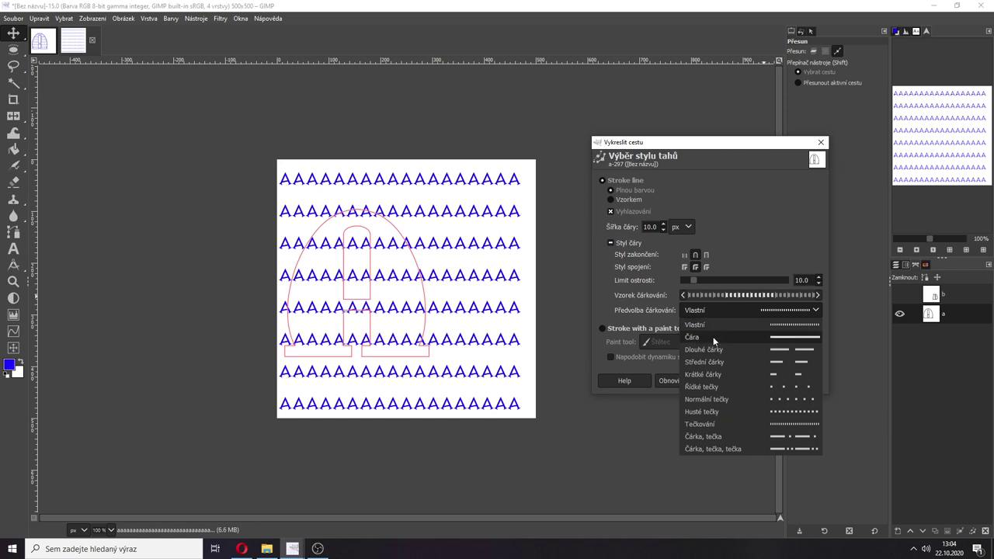
pyautogui.click(713, 337)
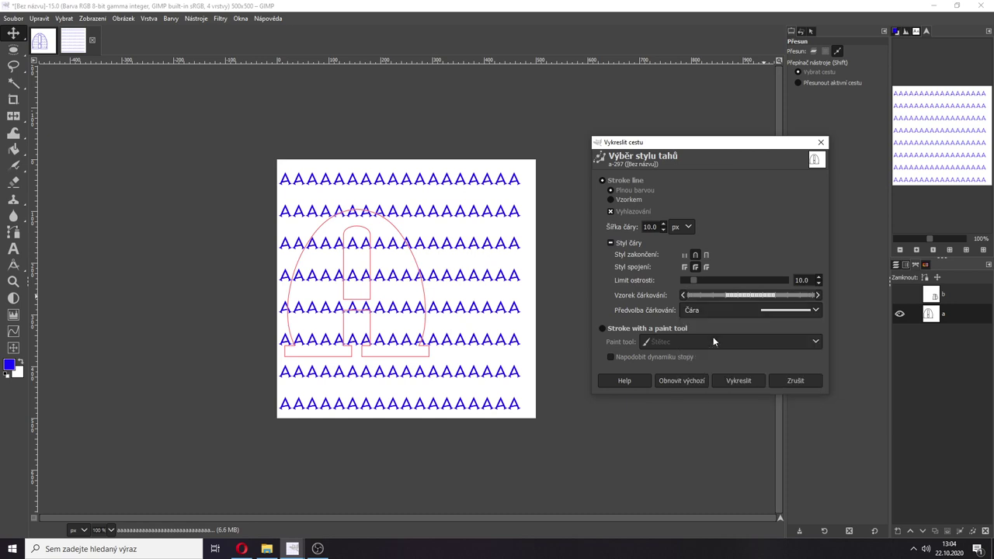
pyautogui.click(749, 380)
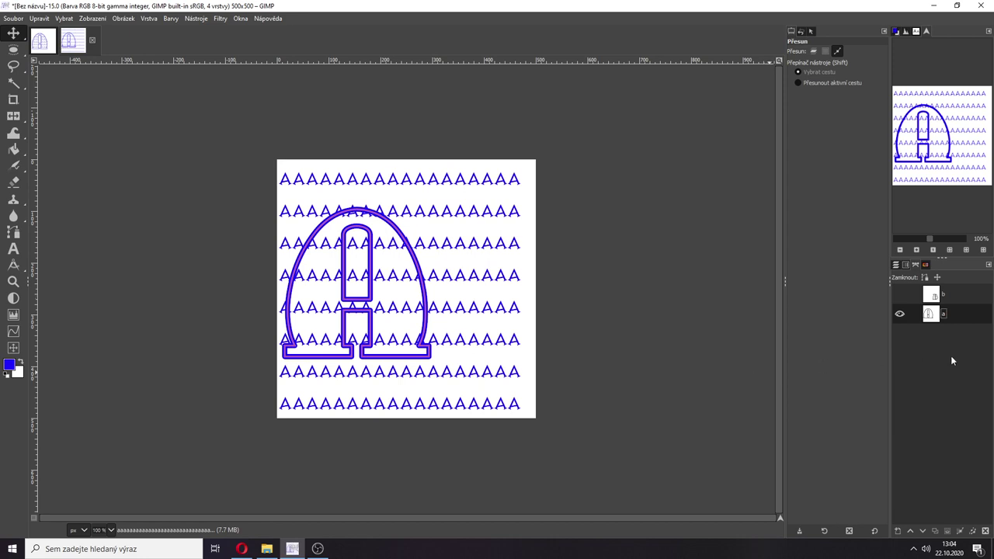
# Select the area inside path a, copy it from the repeated-a text layer and paste it as a new layer.
pyautogui.click(948, 532)
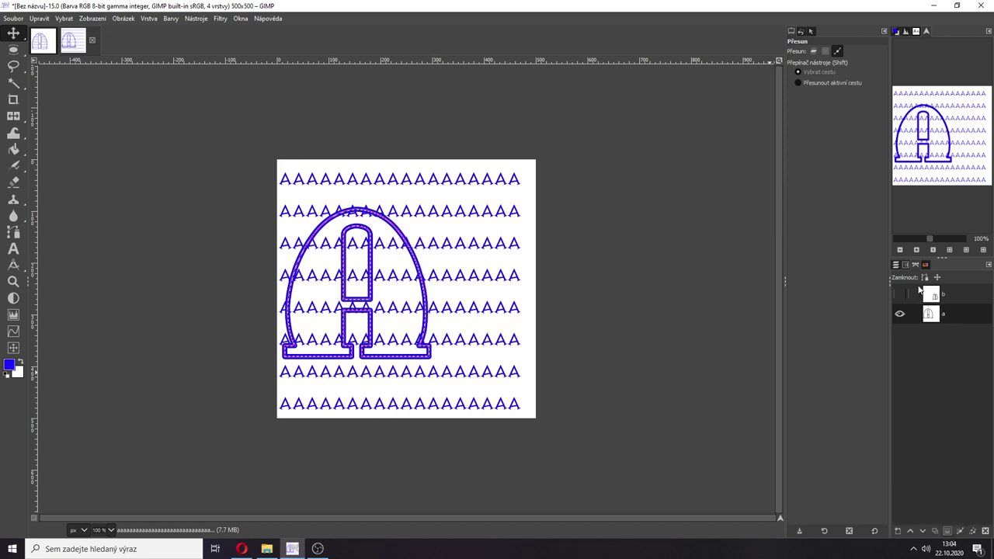
pyautogui.click(895, 265)
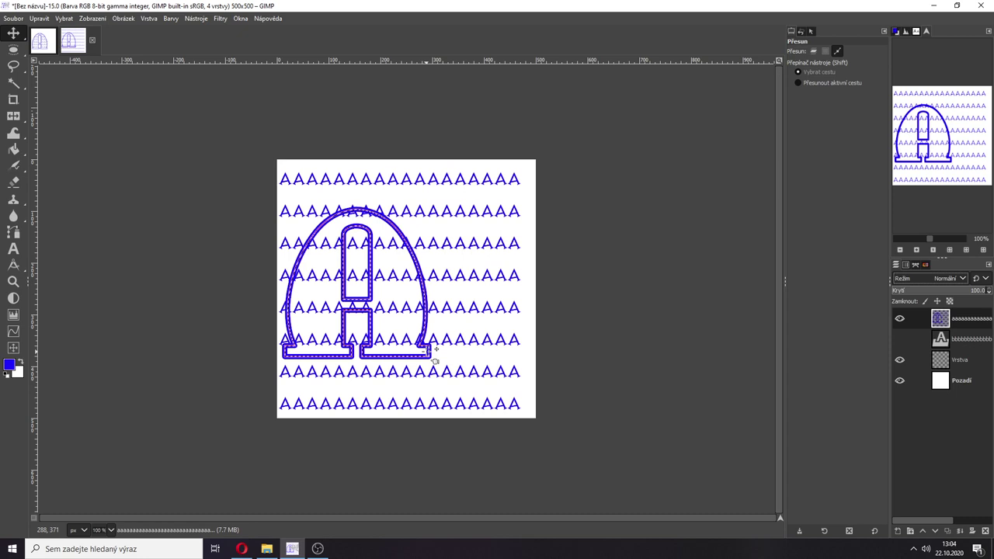
pyautogui.hotkey('ctrl', 'c')
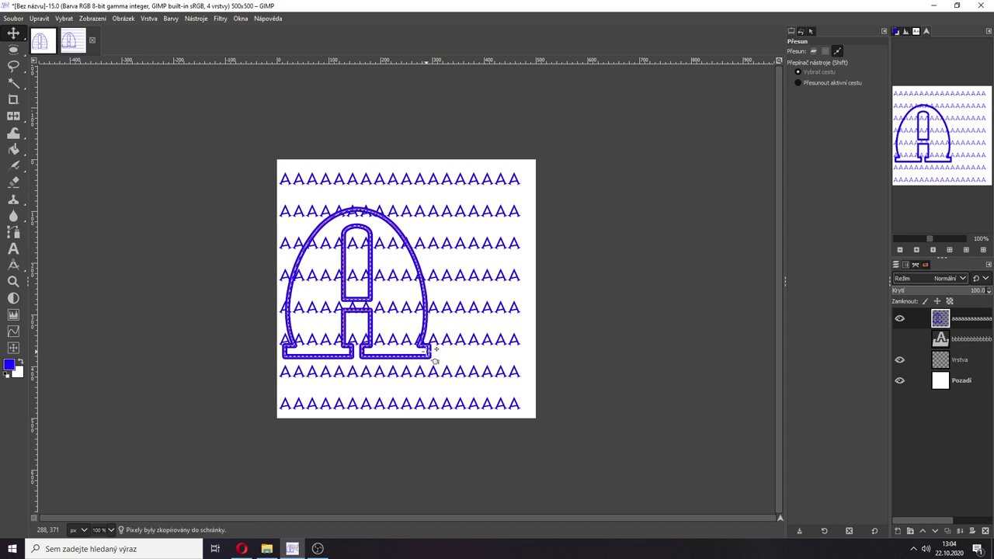
pyautogui.hotkey('ctrl', 'v')
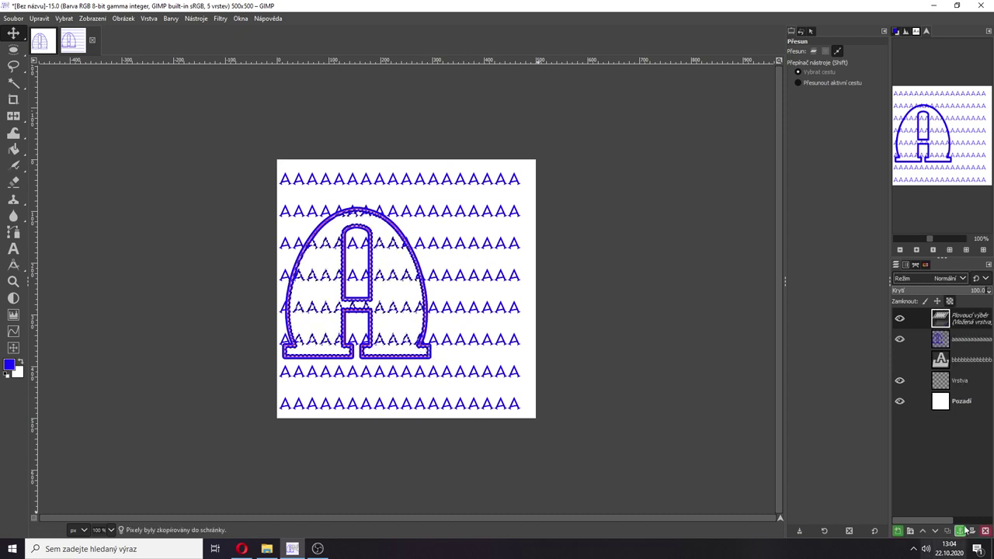
pyautogui.click(897, 532)
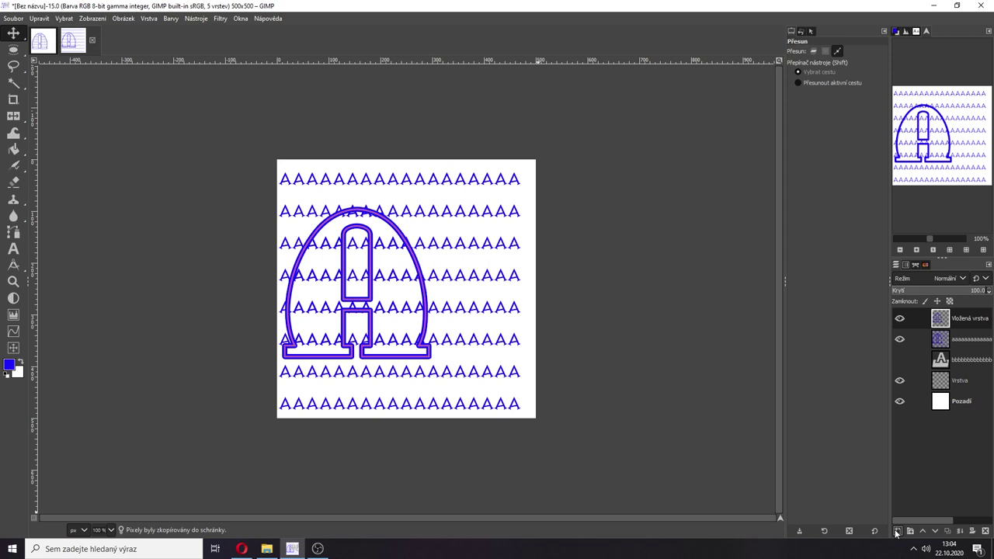
# Show the text layer of repeated b and make path b visible.
pyautogui.click(900, 340)
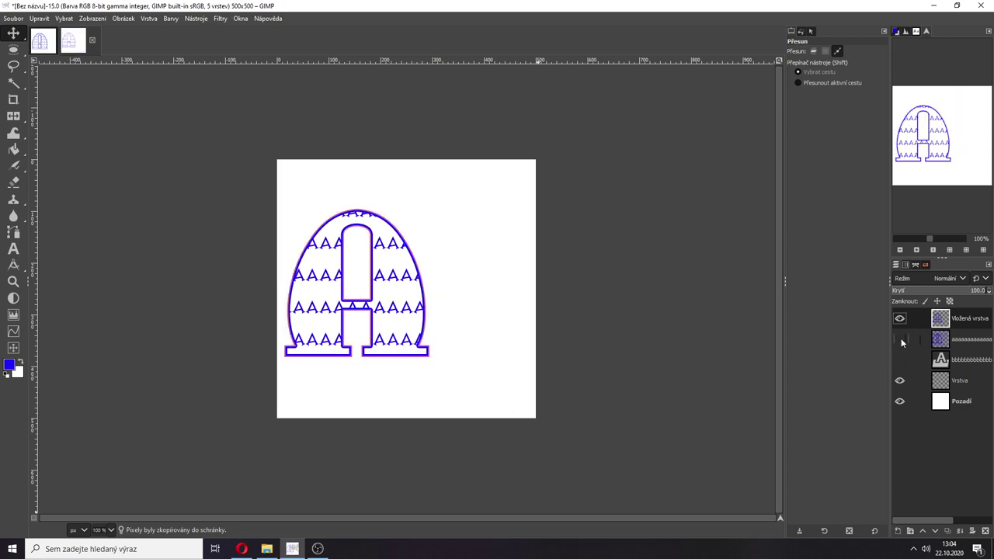
pyautogui.click(900, 340)
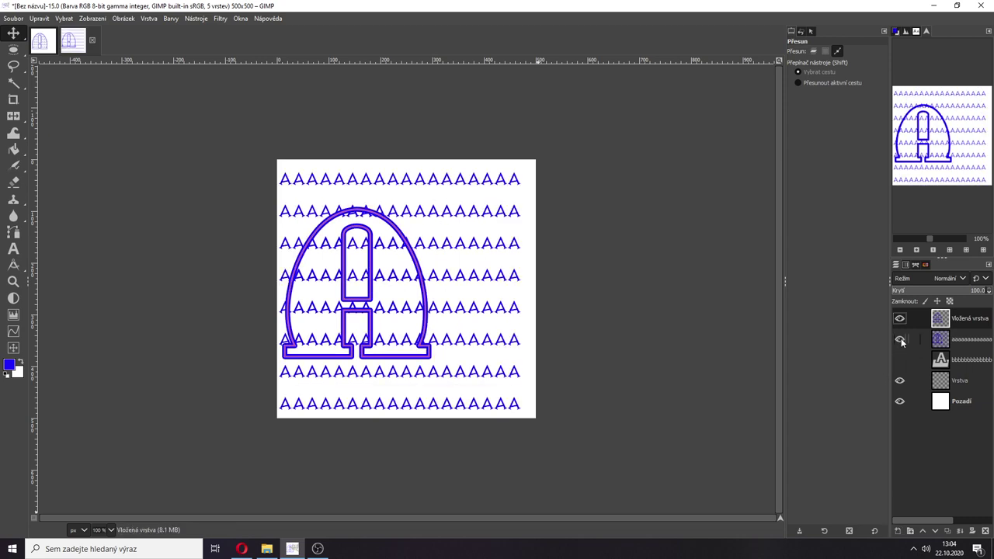
pyautogui.click(899, 359)
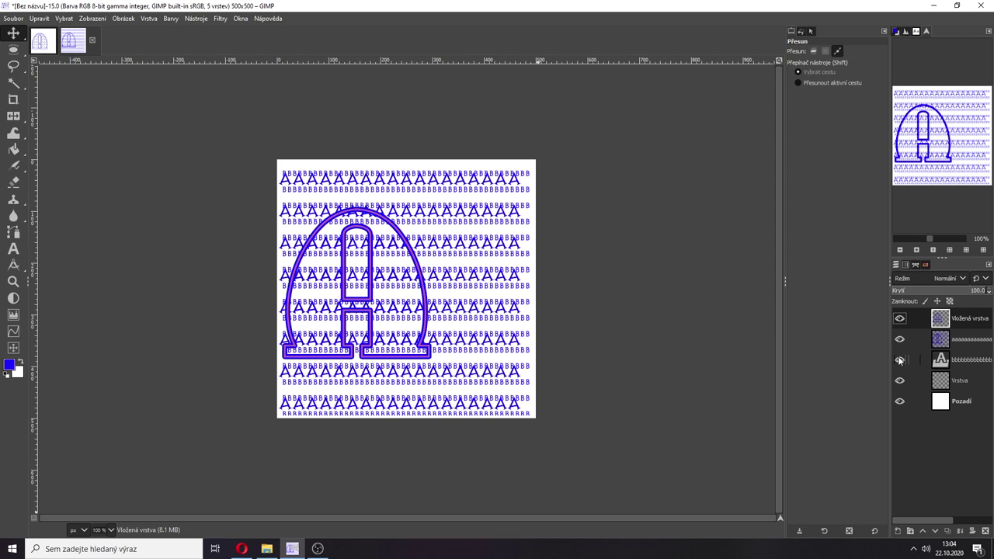
pyautogui.click(917, 265)
pyautogui.click(899, 295)
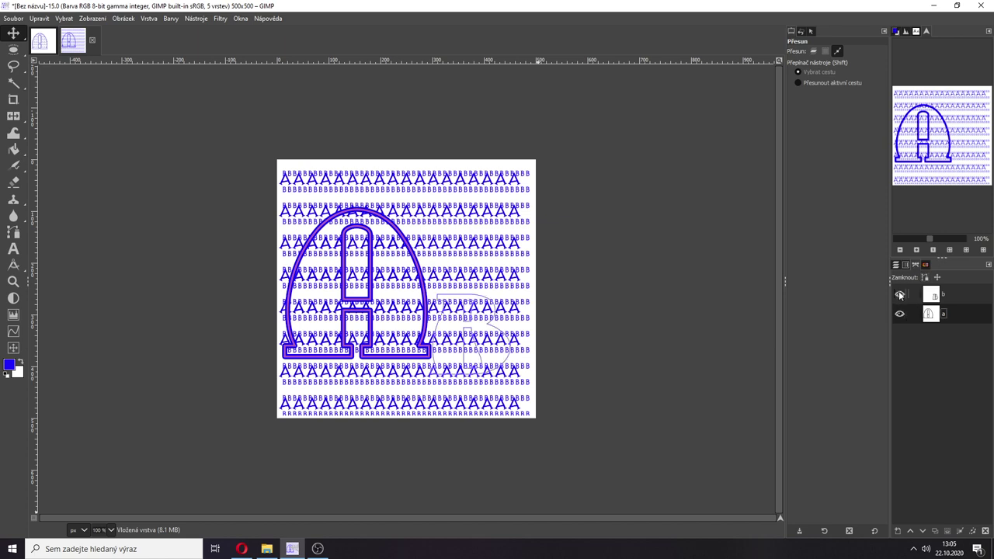
# Hide the pasted patterned A layer and the repeated-a text layer, keep the repeated-b text layer visible and make it active.
pyautogui.click(895, 265)
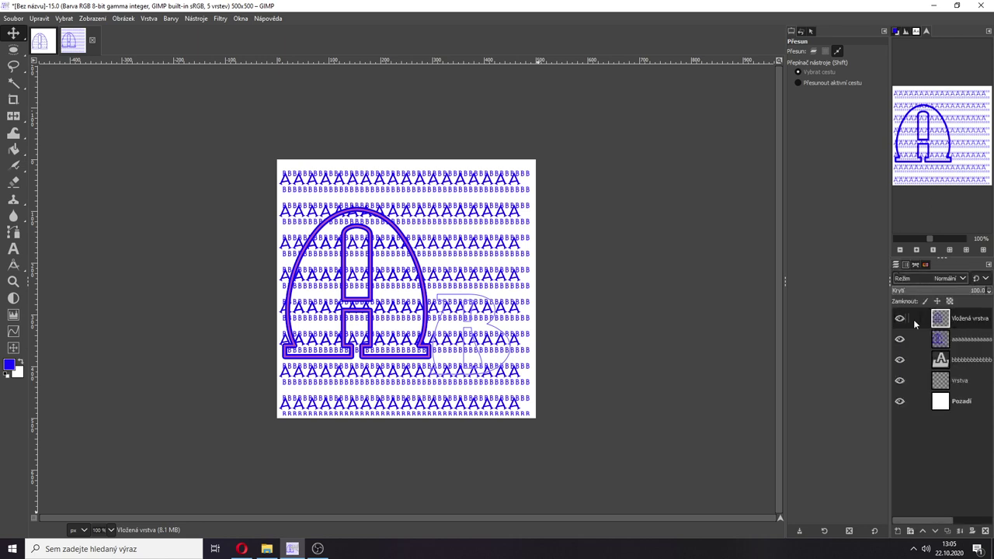
pyautogui.click(900, 360)
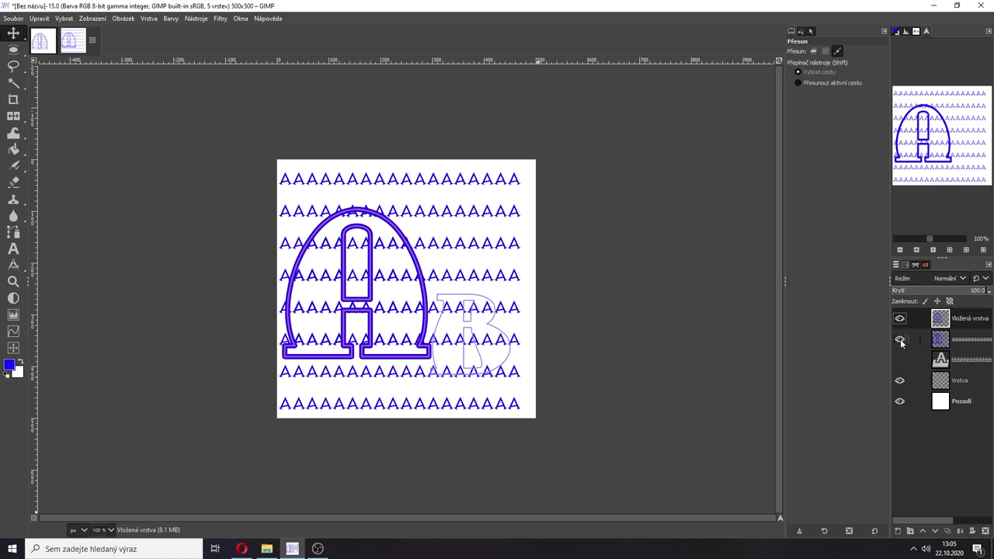
pyautogui.click(900, 360)
pyautogui.click(900, 360)
pyautogui.click(900, 339)
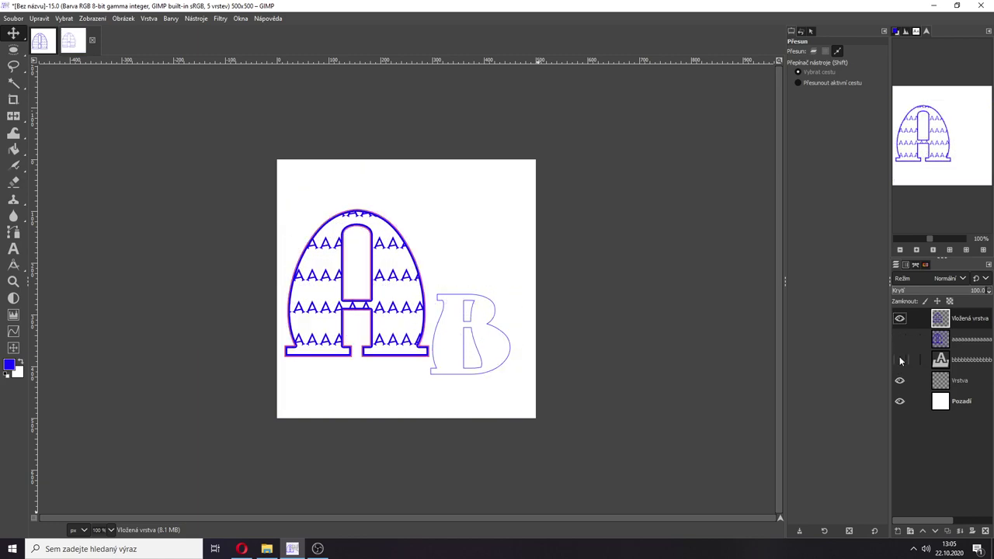
pyautogui.click(901, 360)
pyautogui.click(900, 318)
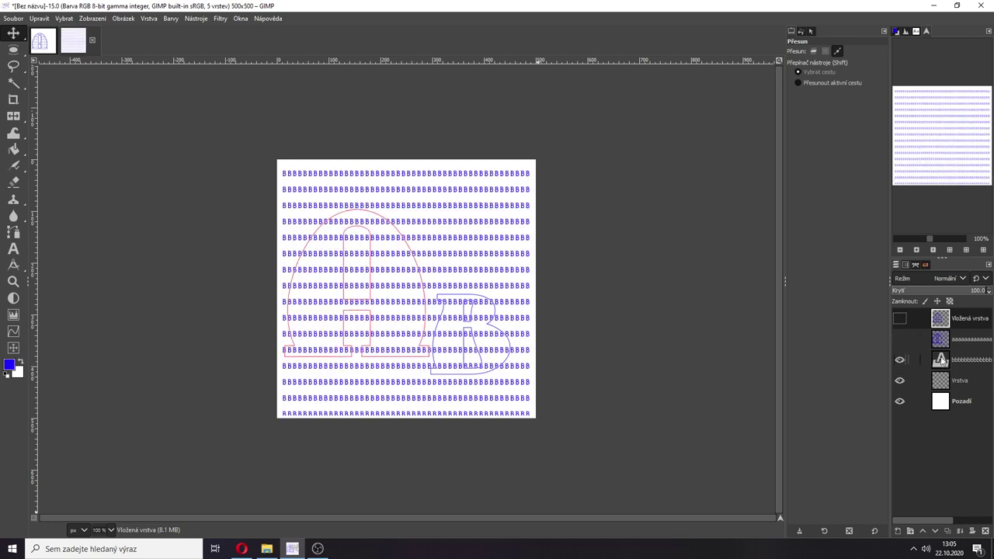
pyautogui.click(942, 362)
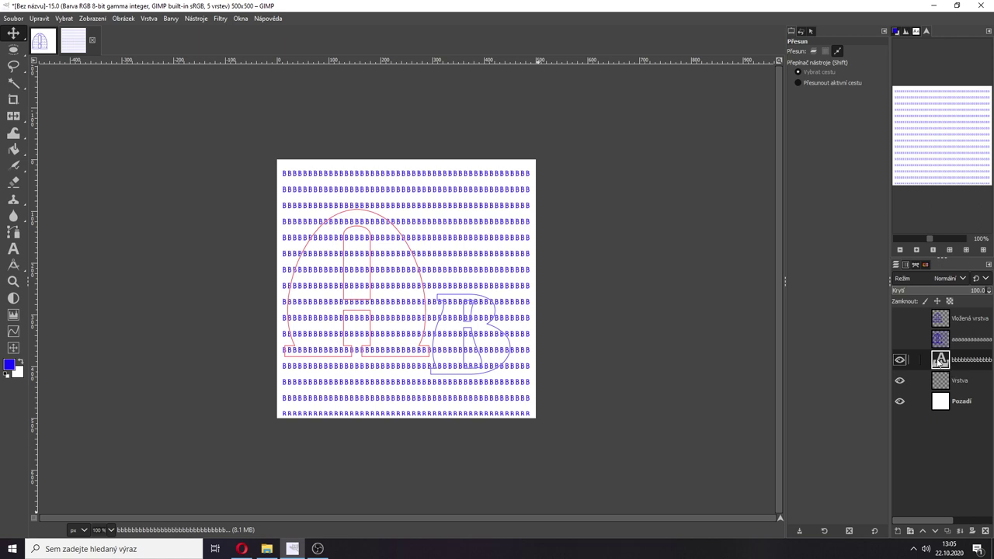
# Stroke path b with a 10 px solid-colour line using the Husté tečky dash preset.
pyautogui.click(925, 264)
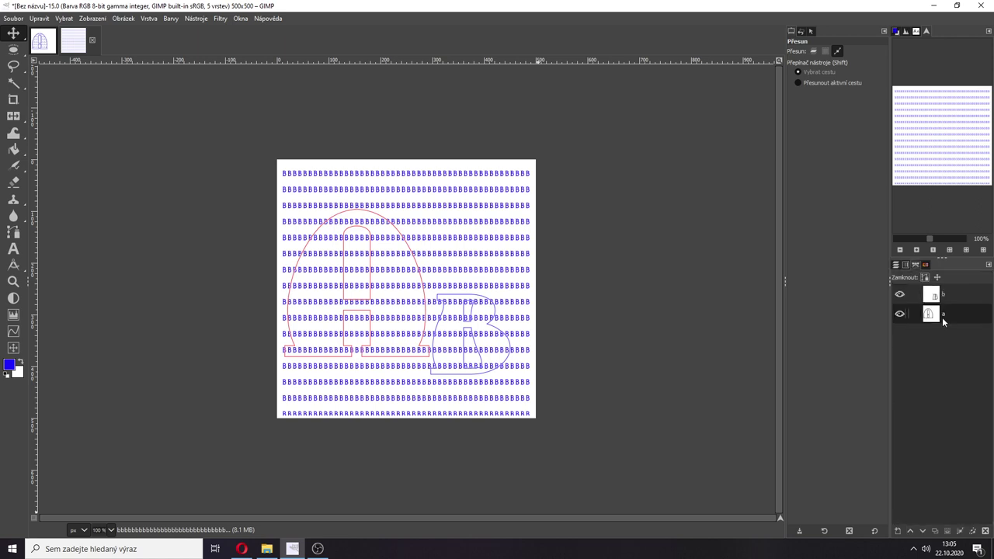
pyautogui.rightClick(936, 297)
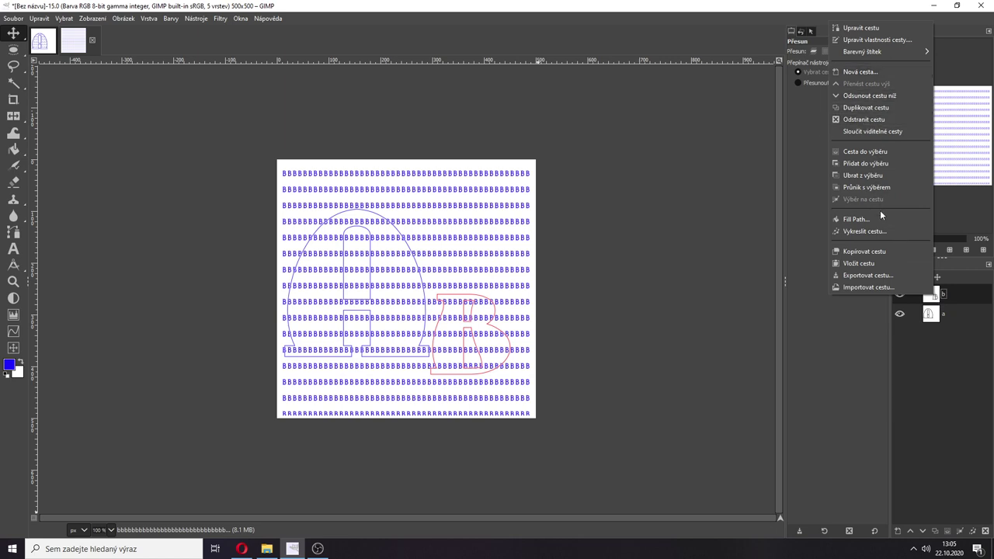
pyautogui.click(865, 232)
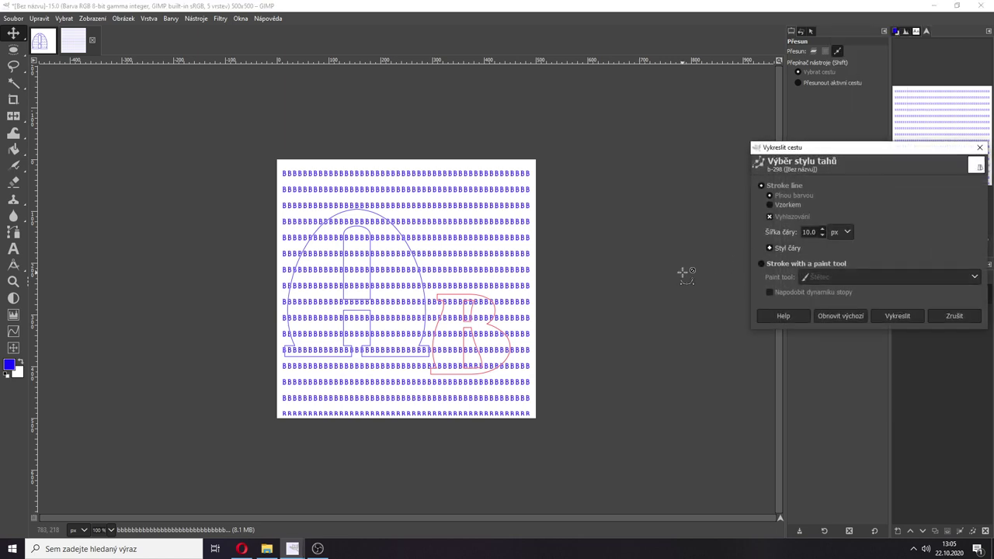
pyautogui.click(789, 248)
pyautogui.click(862, 314)
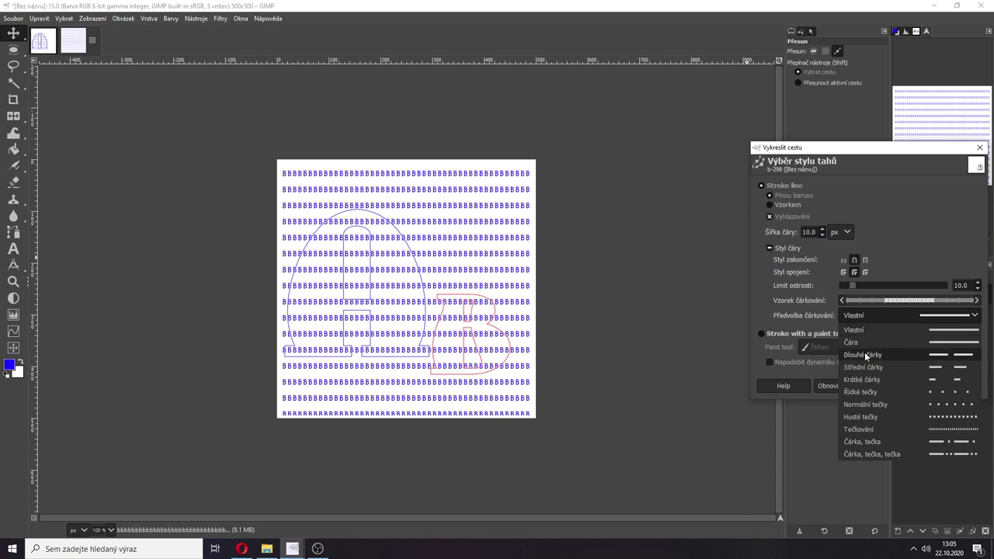
pyautogui.click(863, 420)
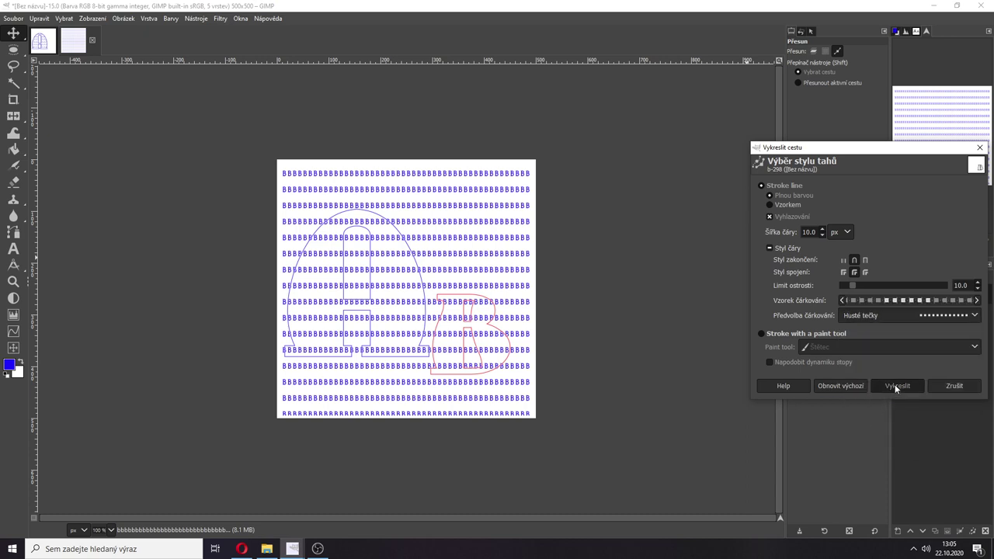
pyautogui.click(896, 387)
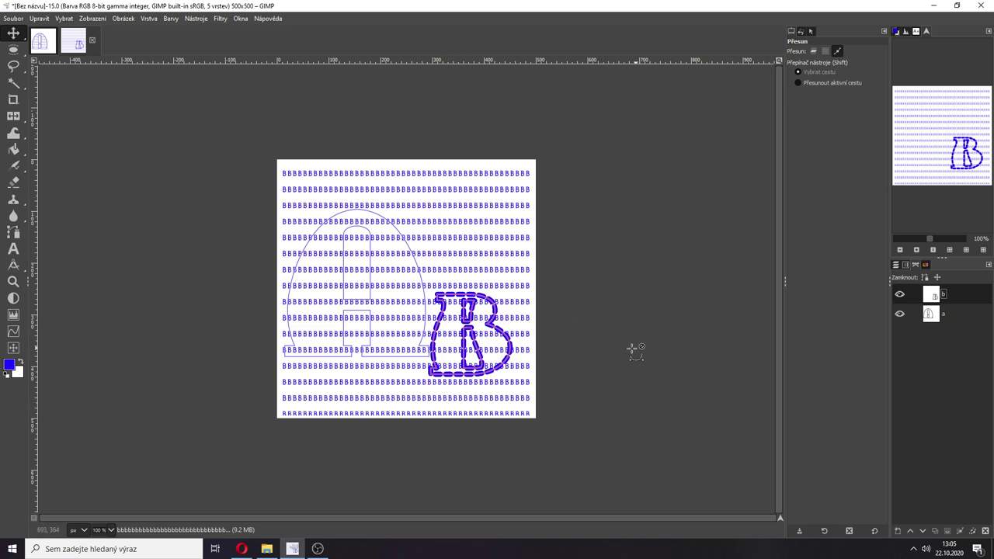
# Select the area inside path b, copy it from the repeated-b text layer and paste it as a new layer.
pyautogui.hotkey('ctrl', 'c')
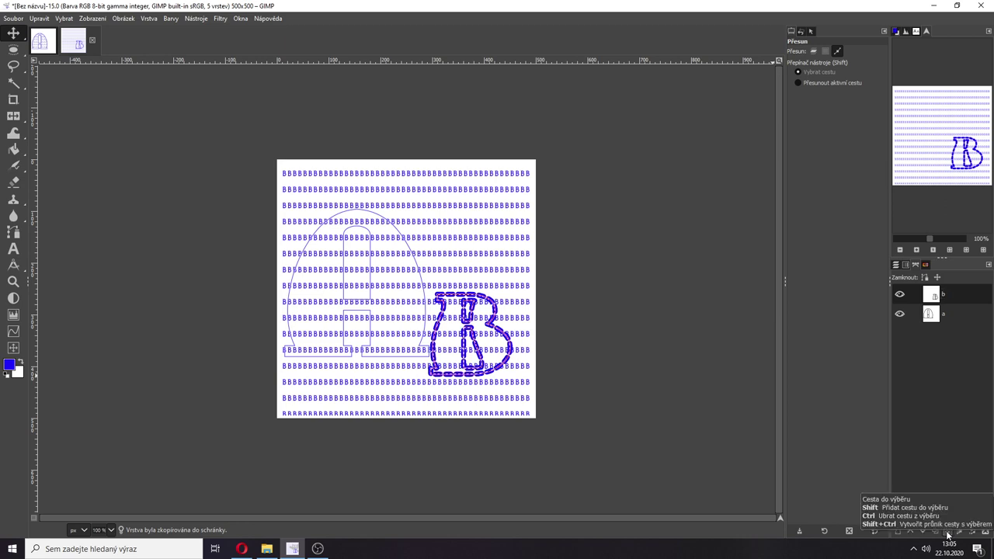
pyautogui.hotkey('ctrl', 'c')
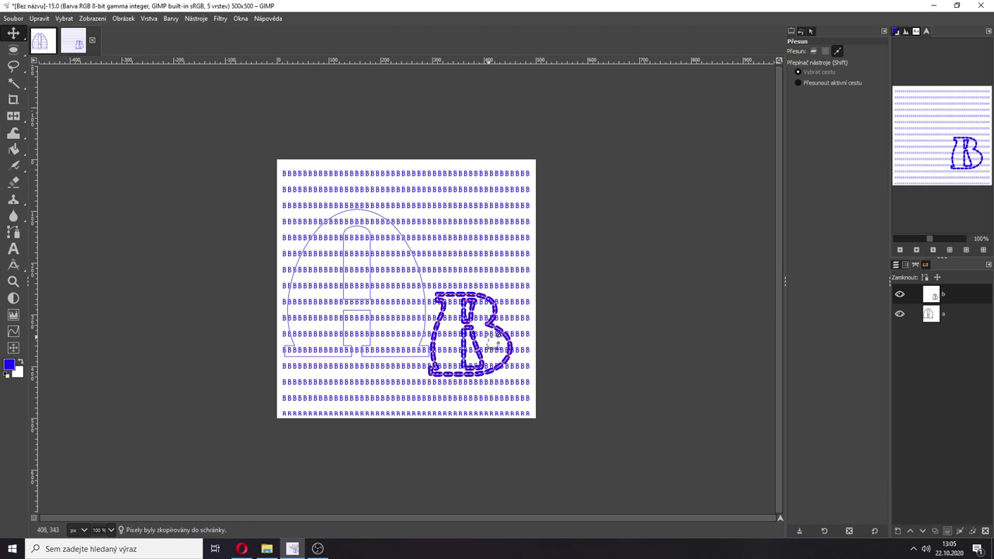
pyautogui.hotkey('ctrl', 'v')
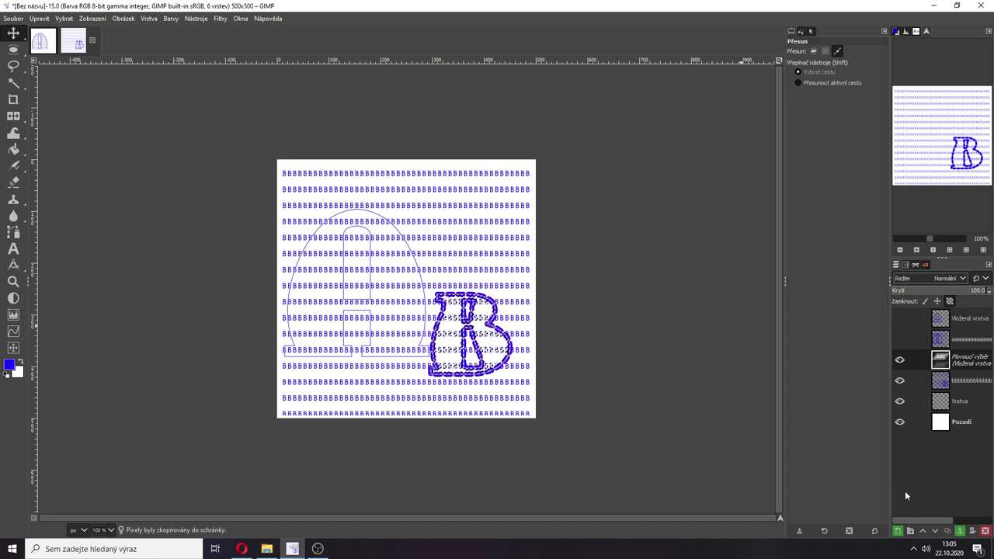
pyautogui.click(897, 531)
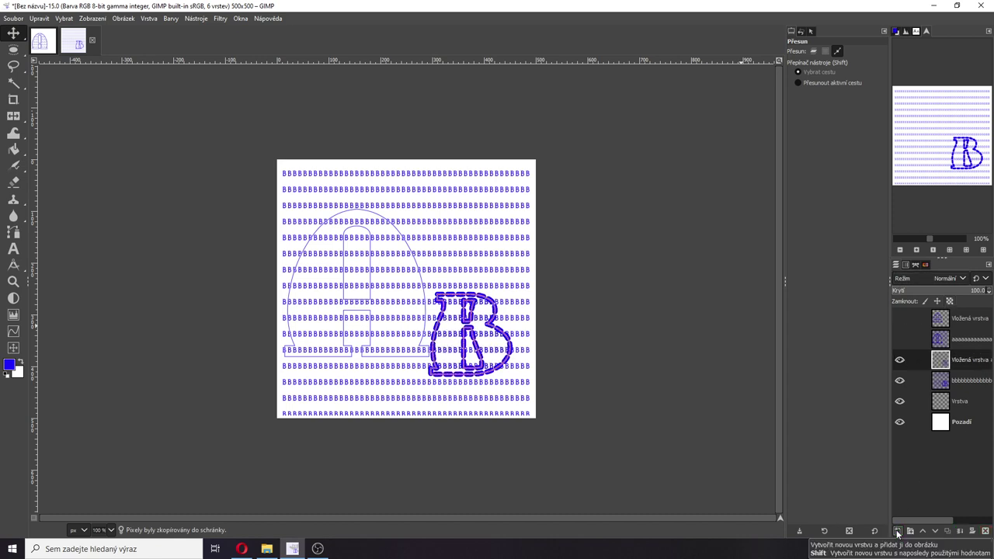
# Hide the pasted patterned B layer and show both text layers of repeated a and b.
pyautogui.click(900, 339)
pyautogui.click(899, 339)
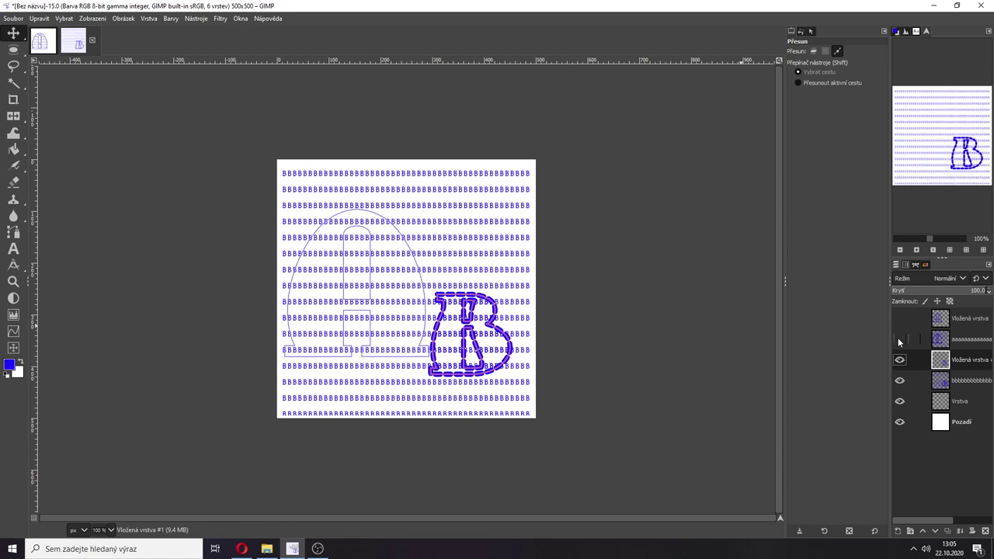
pyautogui.click(899, 360)
pyautogui.click(899, 380)
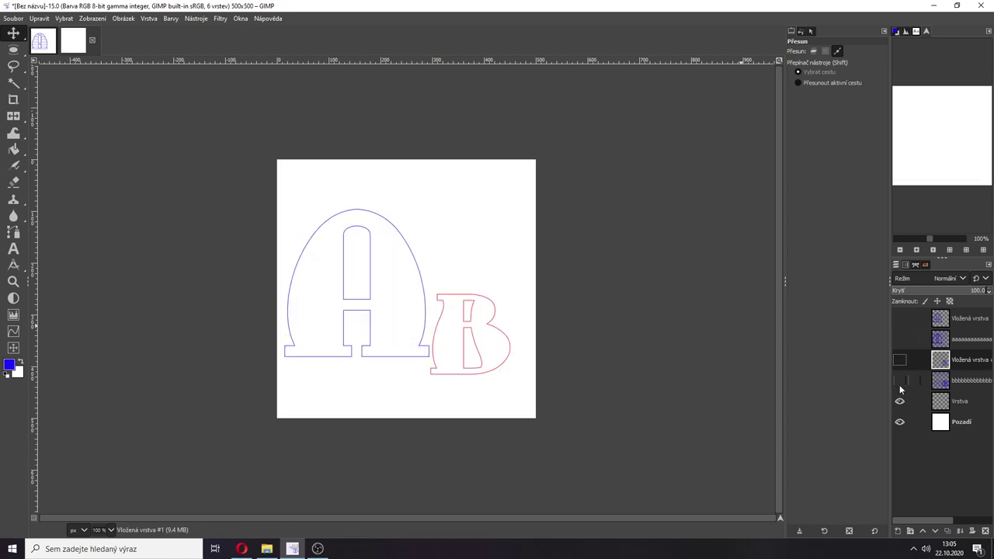
pyautogui.click(900, 340)
pyautogui.click(899, 318)
pyautogui.click(899, 318)
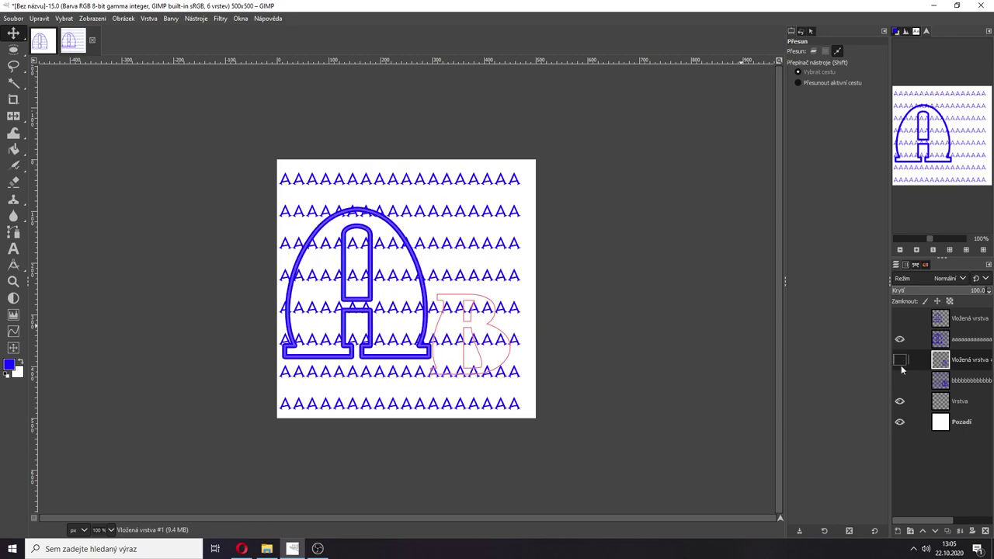
pyautogui.click(900, 380)
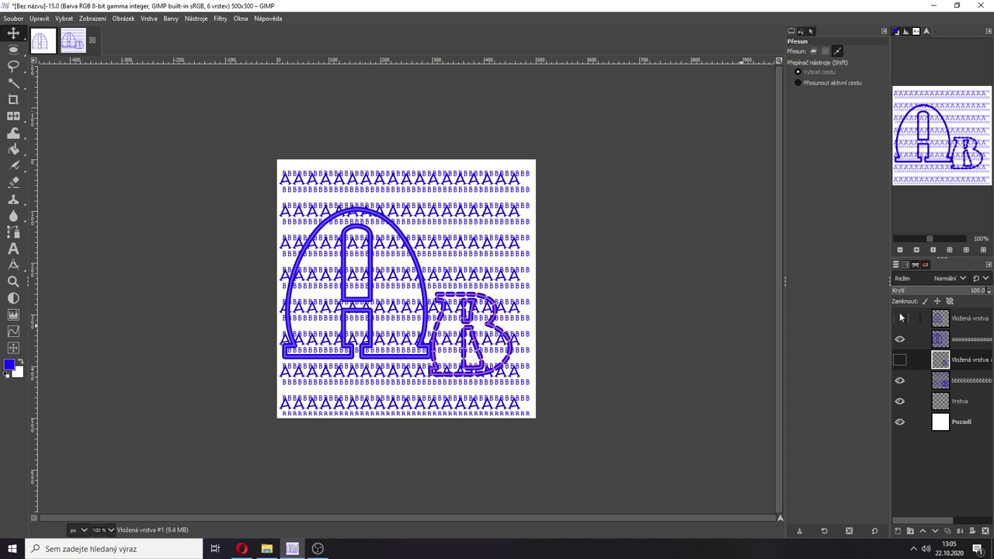
# Delete the pasted patterned A layer and hide the layer Vrstva.
pyautogui.click(971, 319)
pyautogui.click(986, 530)
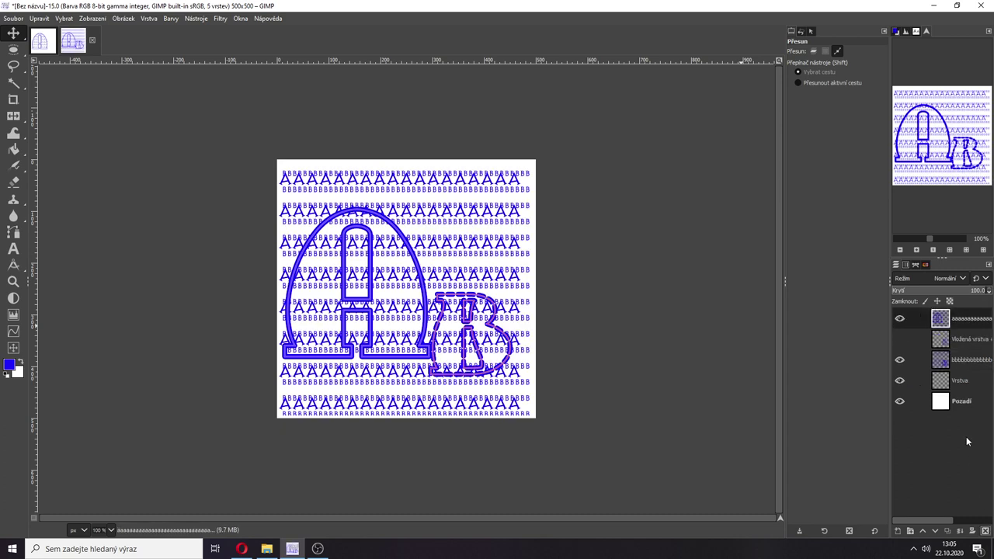
pyautogui.click(899, 380)
# Switch the visibility of the text layers and the pasted layer to examine what each one contains.
pyautogui.click(899, 317)
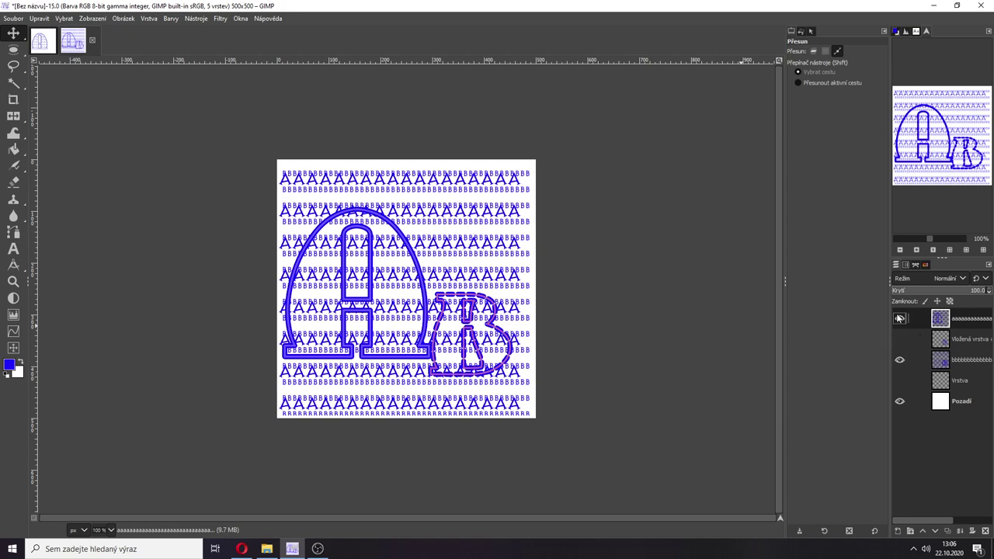
pyautogui.click(899, 359)
pyautogui.click(898, 359)
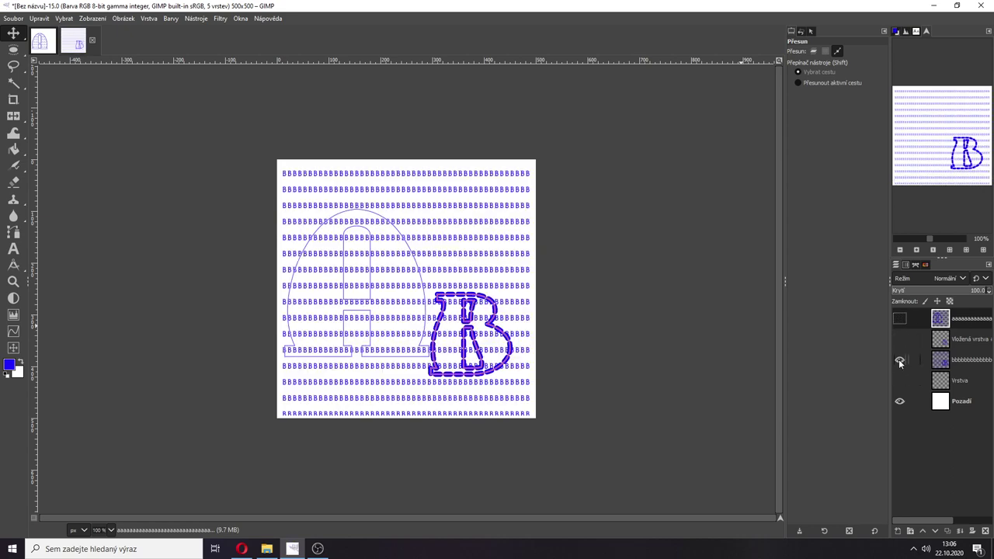
pyautogui.click(899, 359)
pyautogui.click(900, 339)
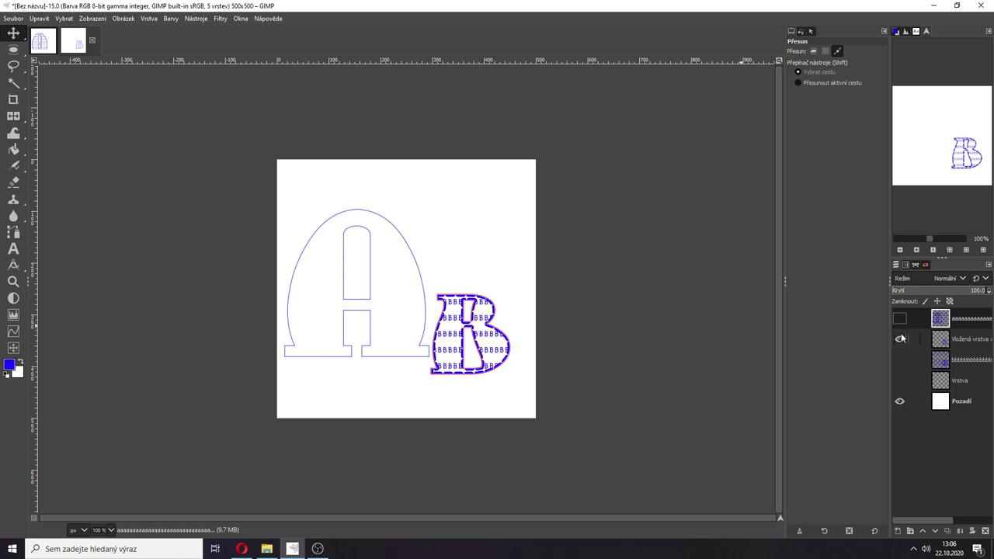
pyautogui.click(900, 319)
pyautogui.click(901, 319)
pyautogui.click(939, 360)
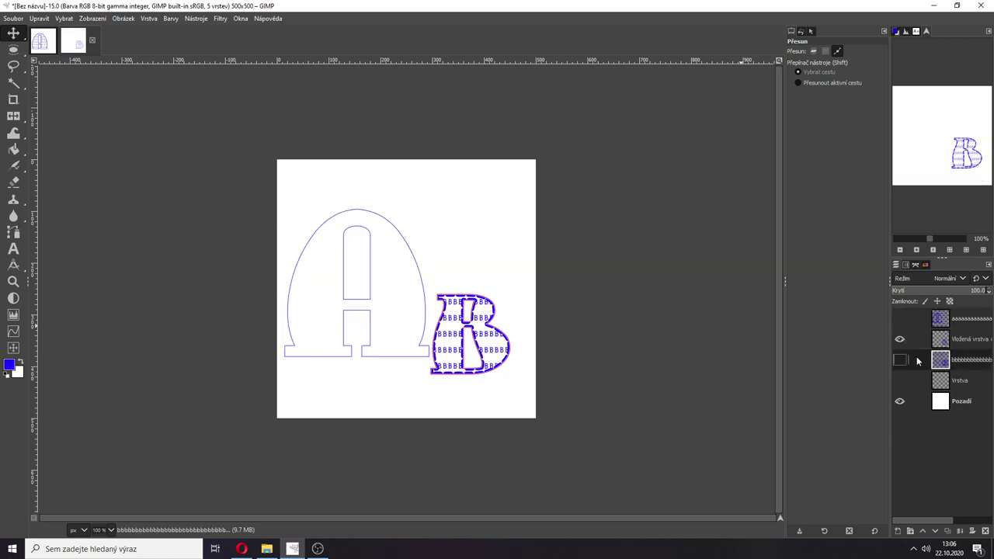
pyautogui.click(899, 338)
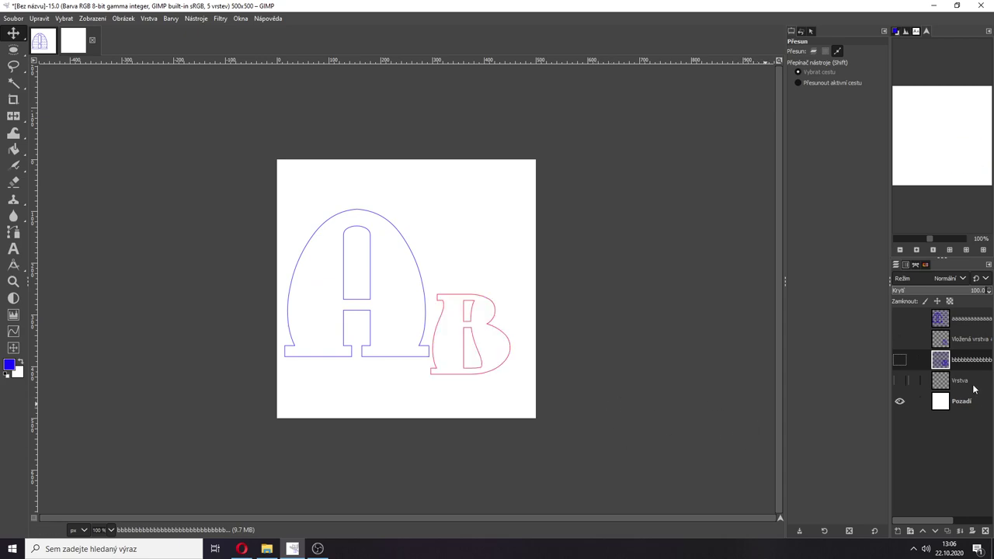
# Show both text layers and the layer Vrstva again, and undo the deletion of the pasted patterned A layer.
pyautogui.click(900, 360)
pyautogui.click(900, 319)
pyautogui.click(899, 380)
pyautogui.hotkey('ctrl', 'v')
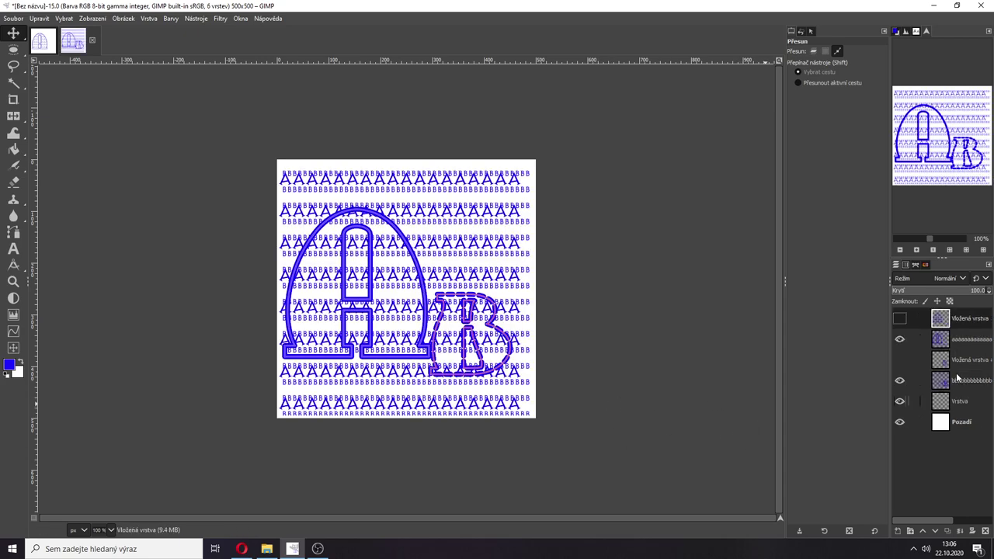
# Show the pasted patterned A layer over the background, and hide both text layers and the layer Vrstva.
pyautogui.click(900, 319)
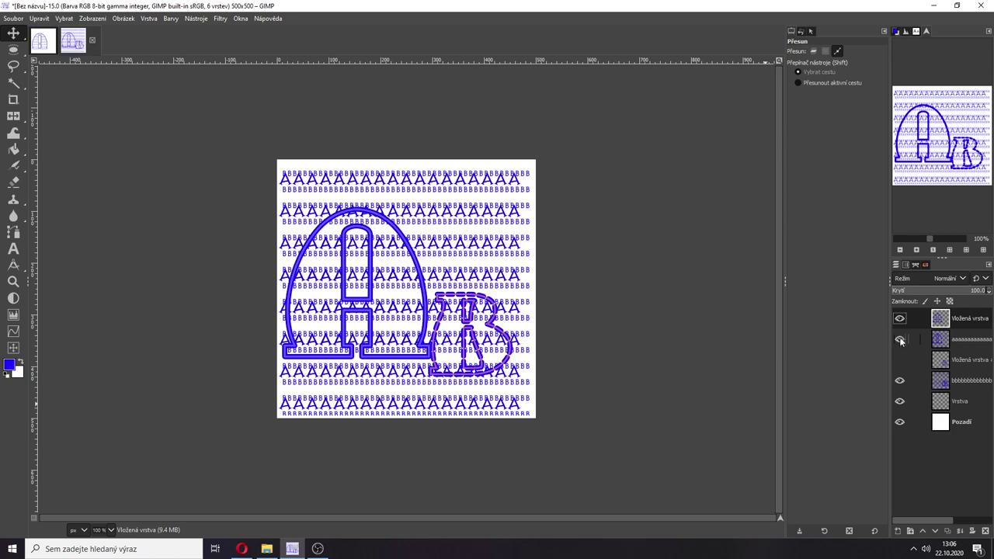
pyautogui.click(899, 338)
pyautogui.click(899, 381)
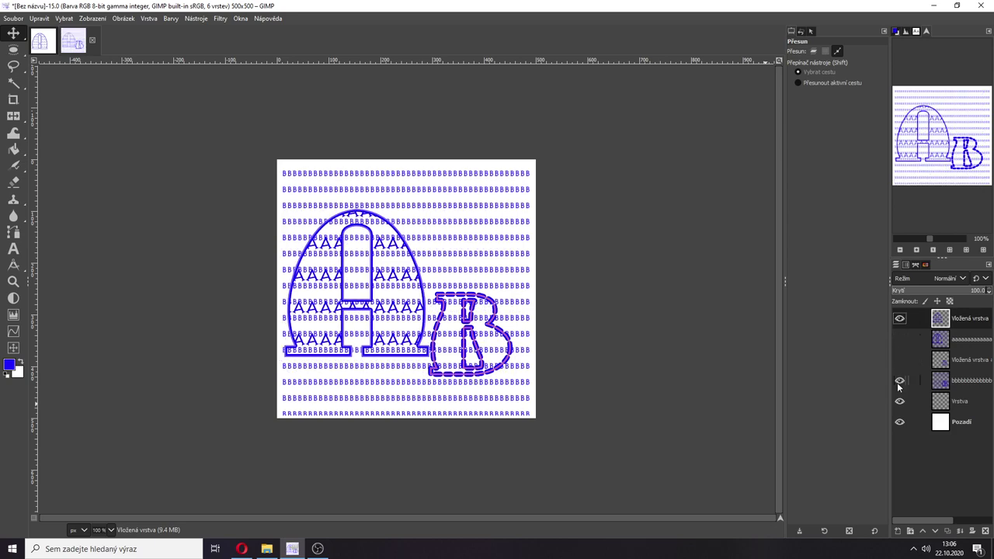
pyautogui.click(899, 401)
pyautogui.click(900, 422)
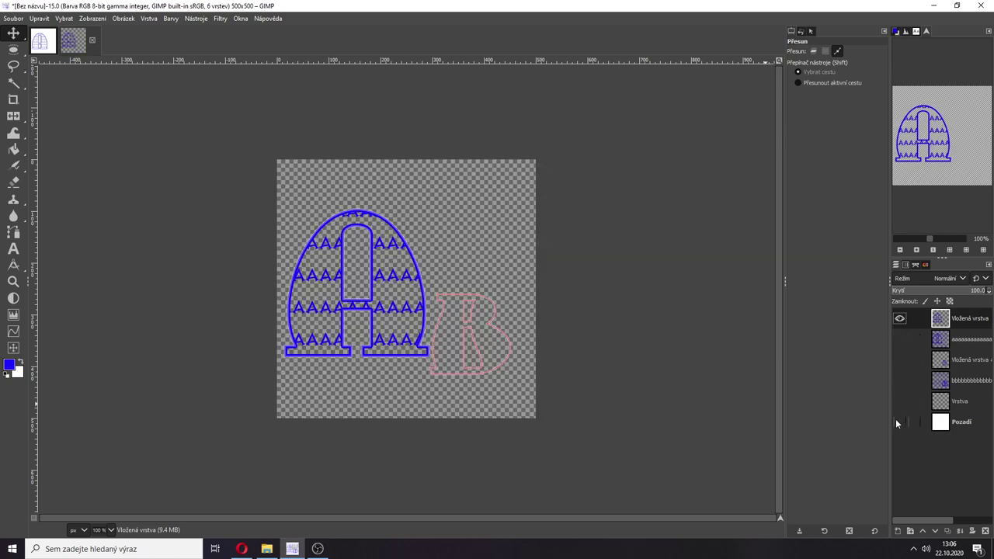
pyautogui.click(901, 320)
pyautogui.click(901, 320)
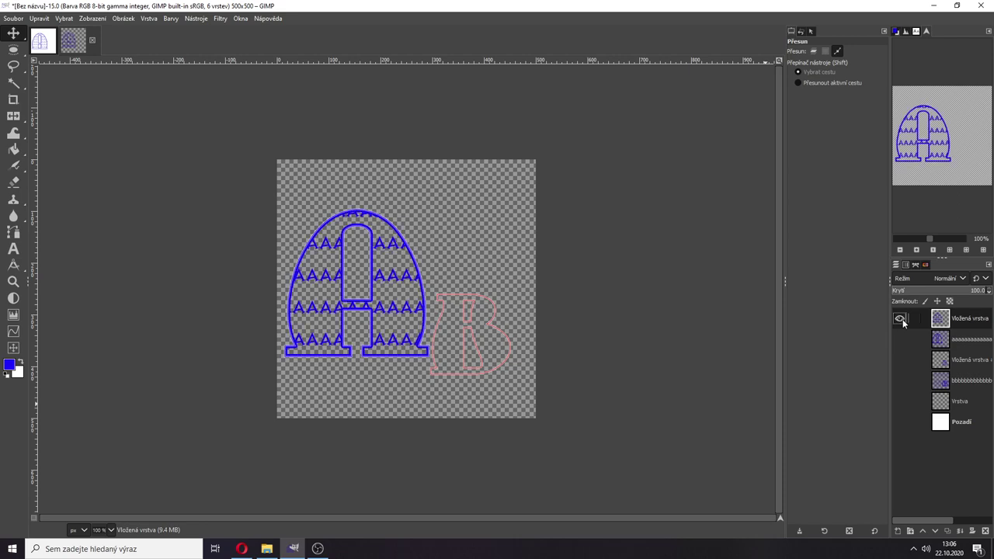
pyautogui.click(907, 426)
pyautogui.click(900, 422)
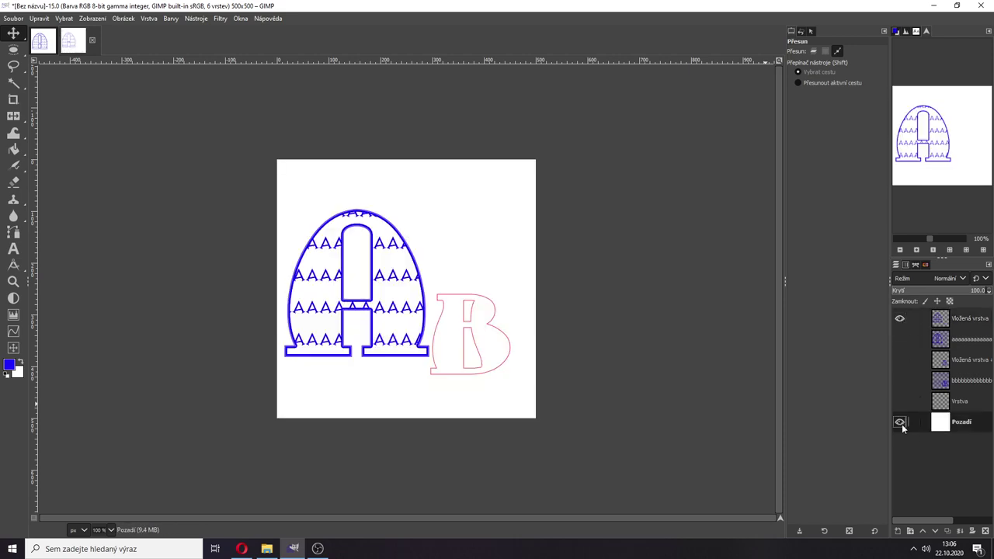
# Check the content of the text layer of repeated b, and show only both pasted patterned layers over the background.
pyautogui.click(900, 380)
pyautogui.click(901, 380)
pyautogui.click(900, 380)
pyautogui.click(900, 380)
pyautogui.click(900, 320)
pyautogui.click(901, 381)
pyautogui.click(900, 380)
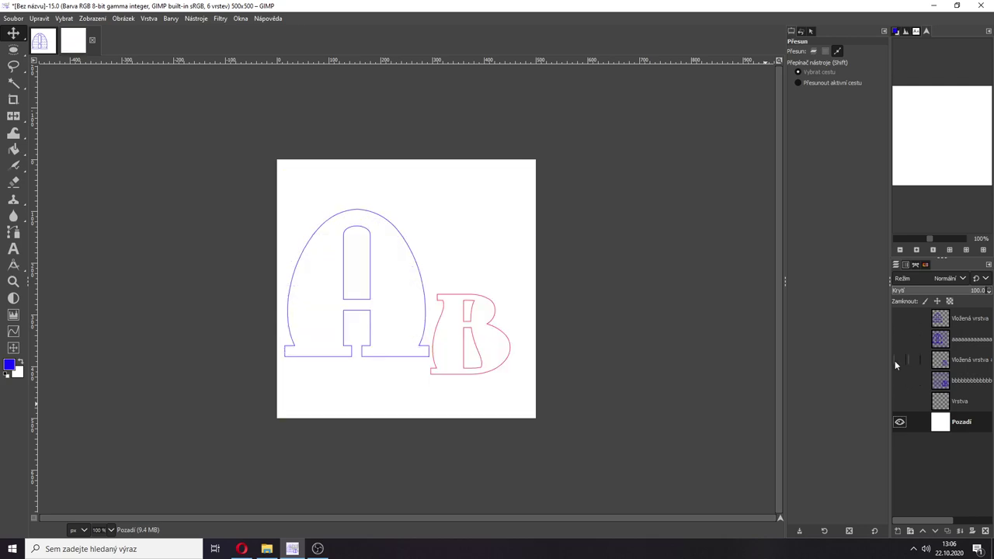
pyautogui.click(899, 361)
pyautogui.click(900, 319)
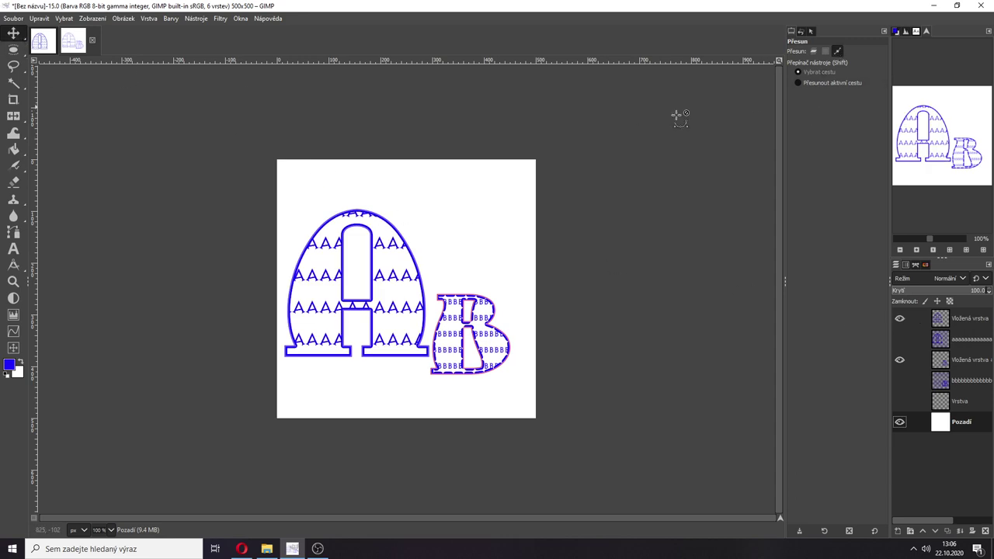
# Set the Move tool to act on layers, try to move the patterned B, and undo the shift of the background.
pyautogui.click(814, 51)
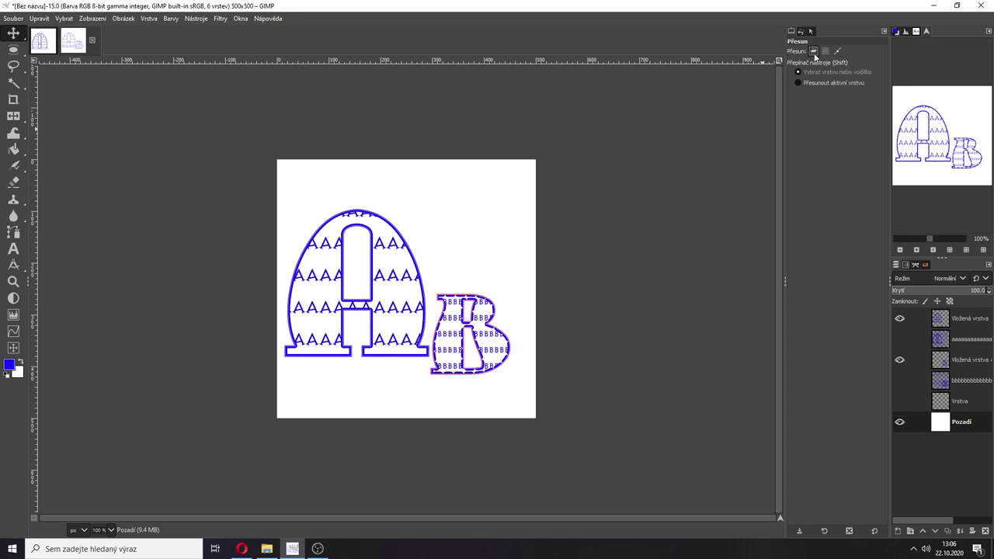
pyautogui.moveTo(505, 363)
pyautogui.mouseDown()
pyautogui.moveTo(504, 342)
pyautogui.moveTo(504, 363)
pyautogui.mouseUp()
pyautogui.click(482, 353)
pyautogui.moveTo(496, 352); pyautogui.dragTo(472, 378)
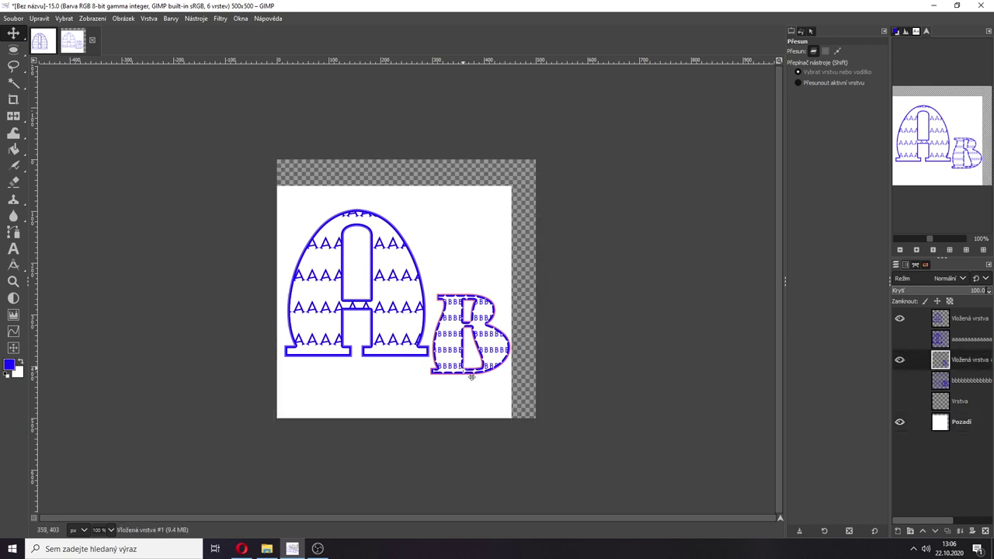
pyautogui.hotkey('shift', 's')
pyautogui.click(522, 375)
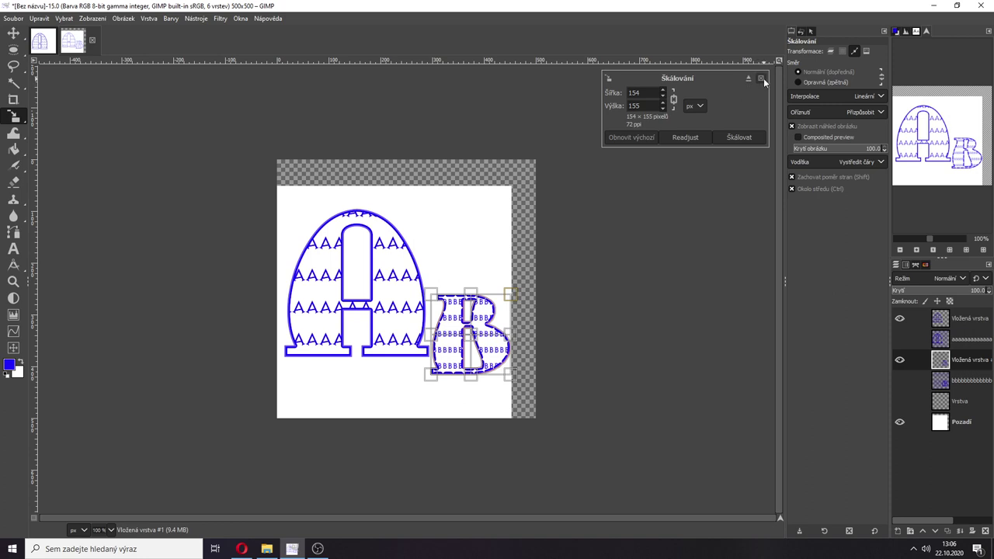
pyautogui.click(761, 78)
pyautogui.hotkey('ctrl', 'z')
pyautogui.click(963, 381)
pyautogui.click(497, 350)
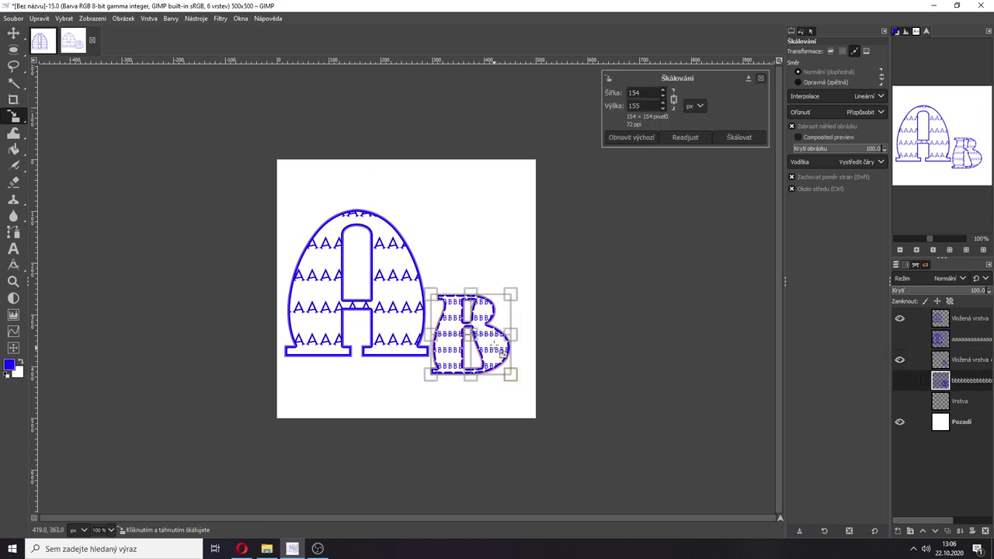
pyautogui.moveTo(503, 355); pyautogui.dragTo(491, 359)
pyautogui.click(13, 33)
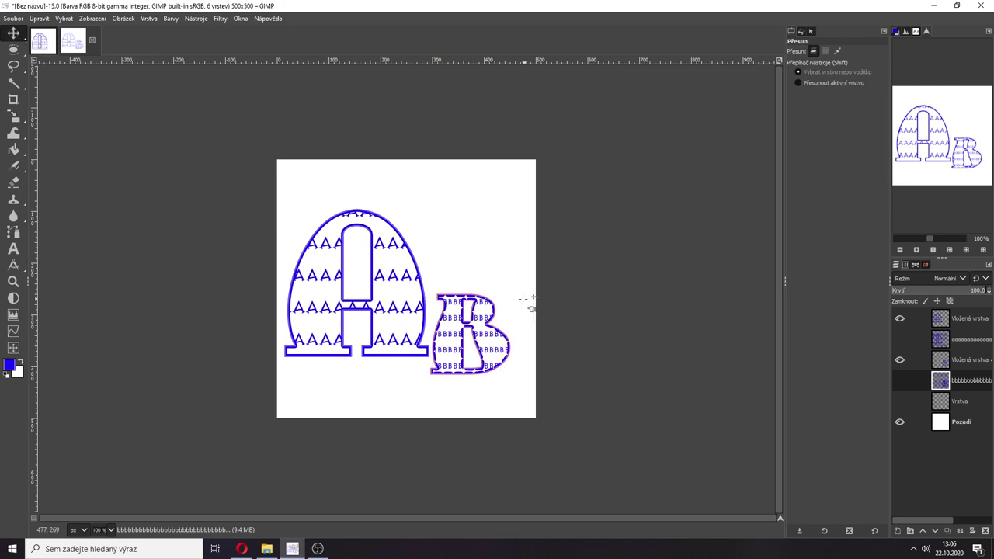
# Identify the pasted patterned B layer by switching its visibility, and raise it above the text layer of repeated a.
pyautogui.moveTo(497, 347); pyautogui.dragTo(494, 355)
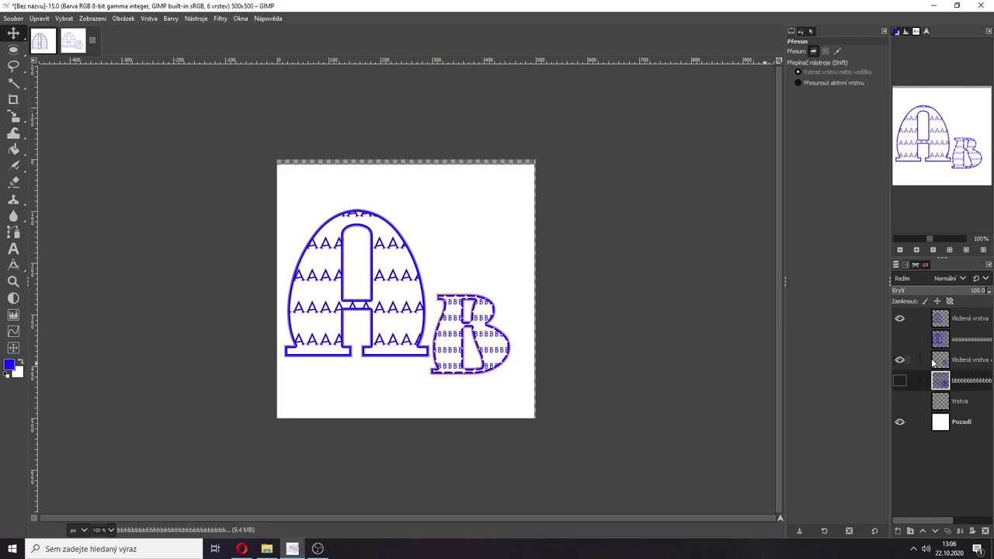
pyautogui.moveTo(498, 349); pyautogui.dragTo(498, 347)
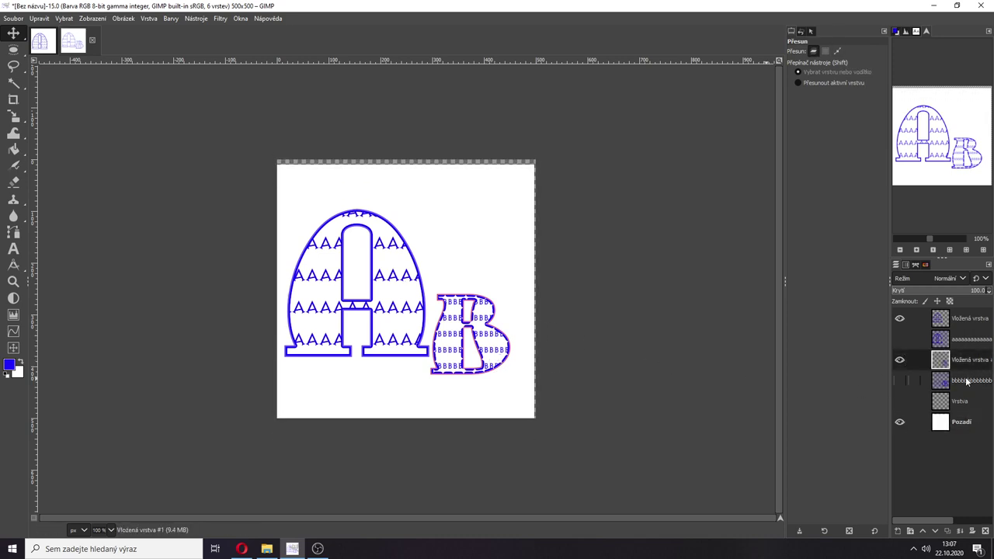
pyautogui.click(900, 360)
pyautogui.click(900, 360)
pyautogui.click(900, 360)
pyautogui.click(900, 360)
pyautogui.moveTo(975, 363); pyautogui.dragTo(969, 336)
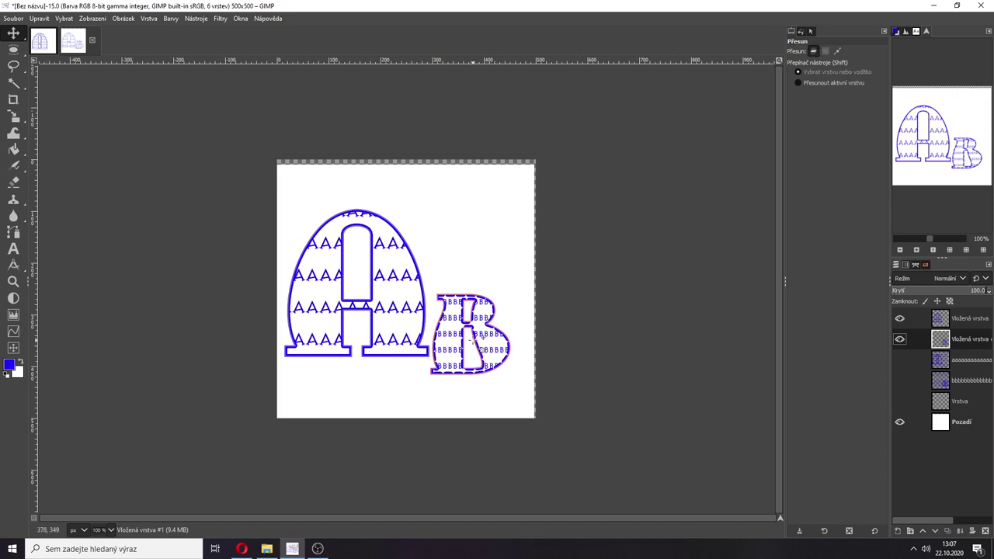
# Try to reposition the patterned B and the background, and undo these moves.
pyautogui.moveTo(484, 340); pyautogui.dragTo(446, 405)
pyautogui.press('Escape')
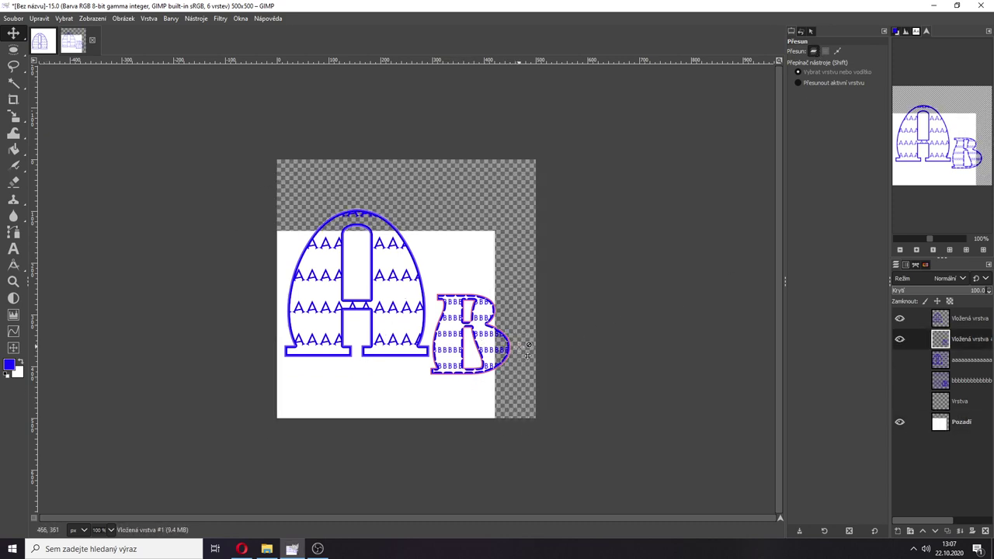
pyautogui.moveTo(534, 350); pyautogui.dragTo(476, 396)
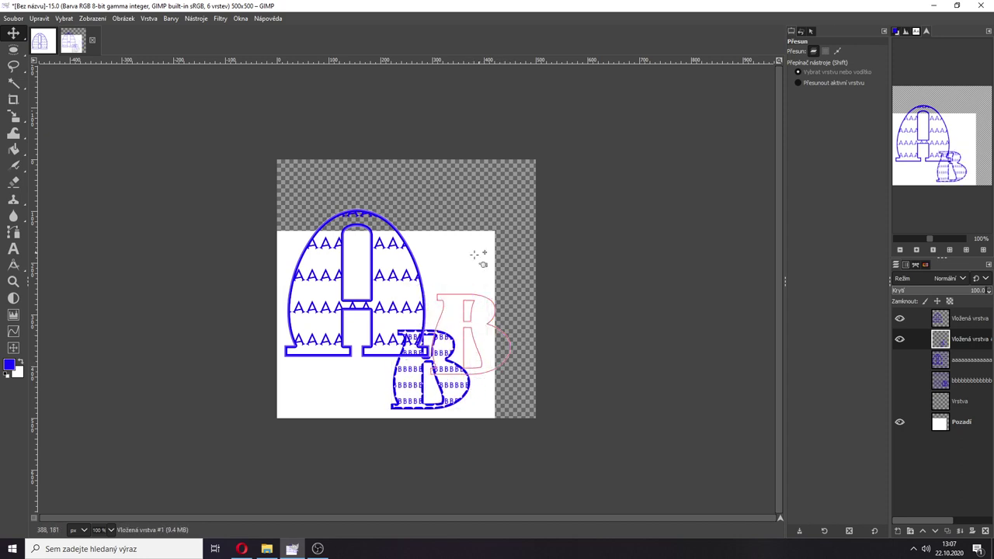
pyautogui.moveTo(466, 259); pyautogui.dragTo(508, 191)
pyautogui.press('Escape')
pyautogui.click(837, 50)
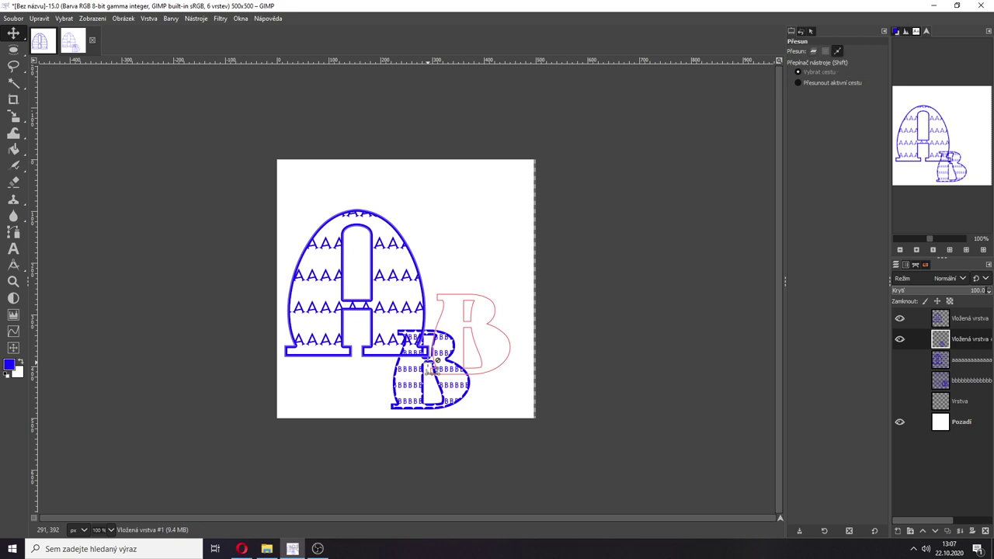
pyautogui.hotkey('ctrl', 'z')
pyautogui.hotkey('ctrl', 'z')
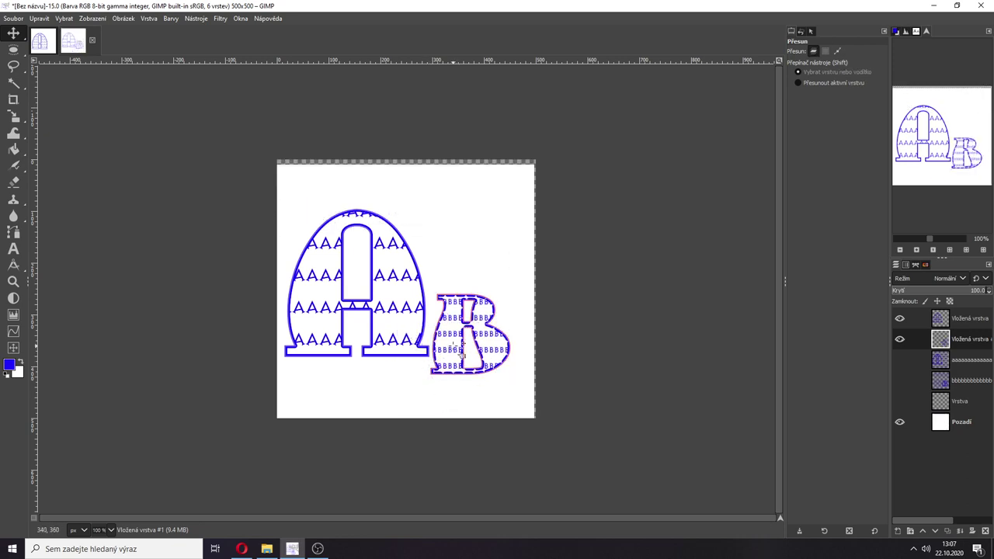
pyautogui.moveTo(453, 342); pyautogui.dragTo(450, 339)
pyautogui.hotkey('ctrl', 'z')
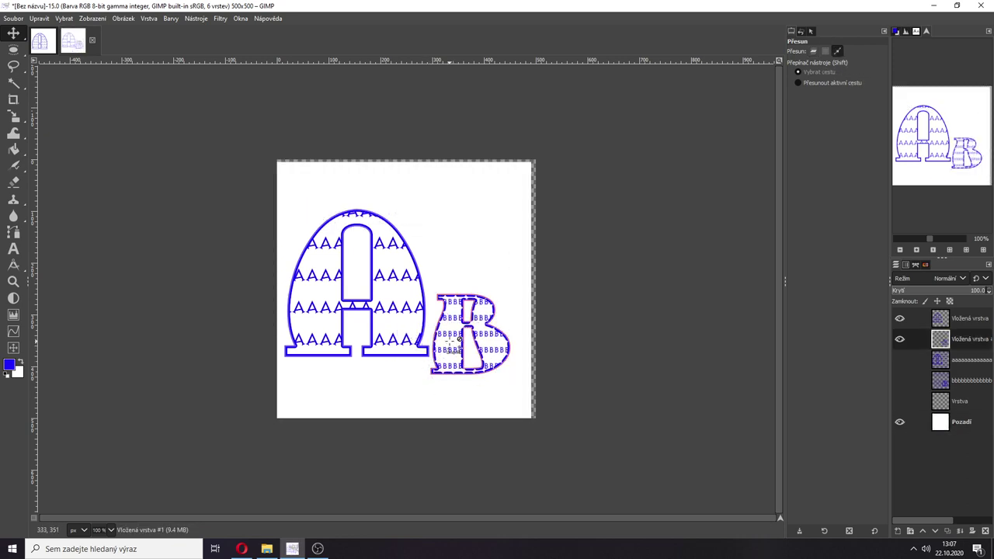
# Raise the pasted patterned B layer to the top of the layer stack and hide the paths of both letters.
pyautogui.click(960, 319)
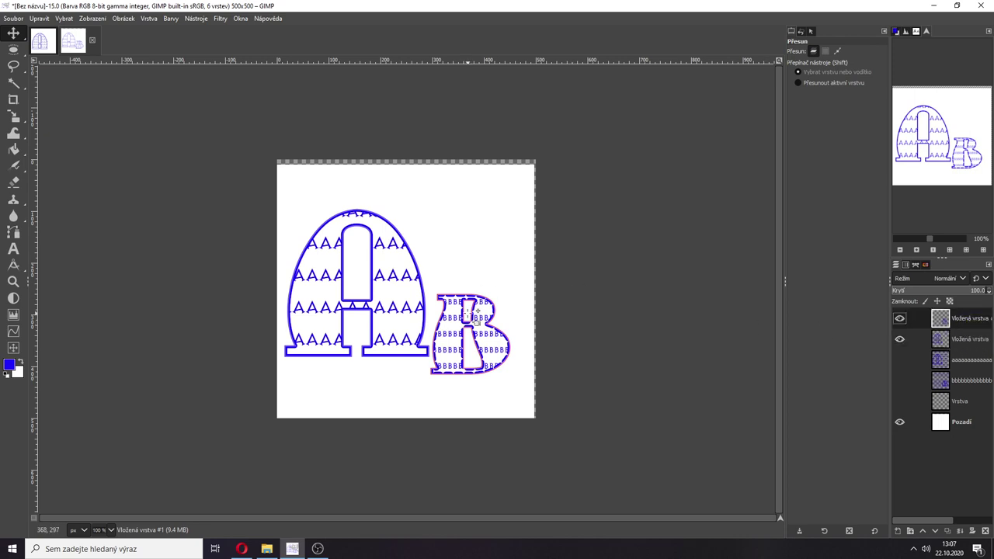
pyautogui.click(914, 266)
pyautogui.click(897, 269)
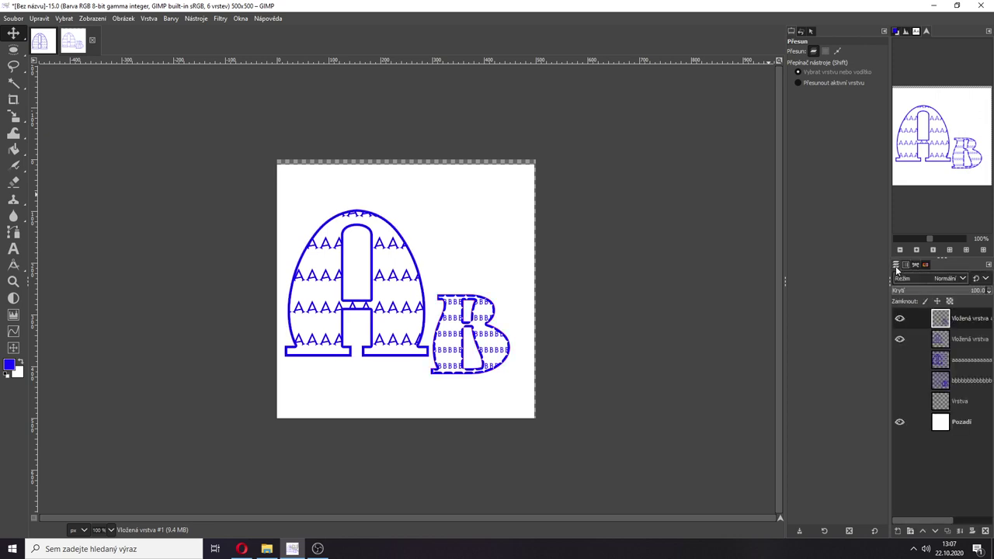
# Move the patterned B upwards beside the A so that the bases of both letters line up.
pyautogui.moveTo(490, 341); pyautogui.dragTo(491, 336)
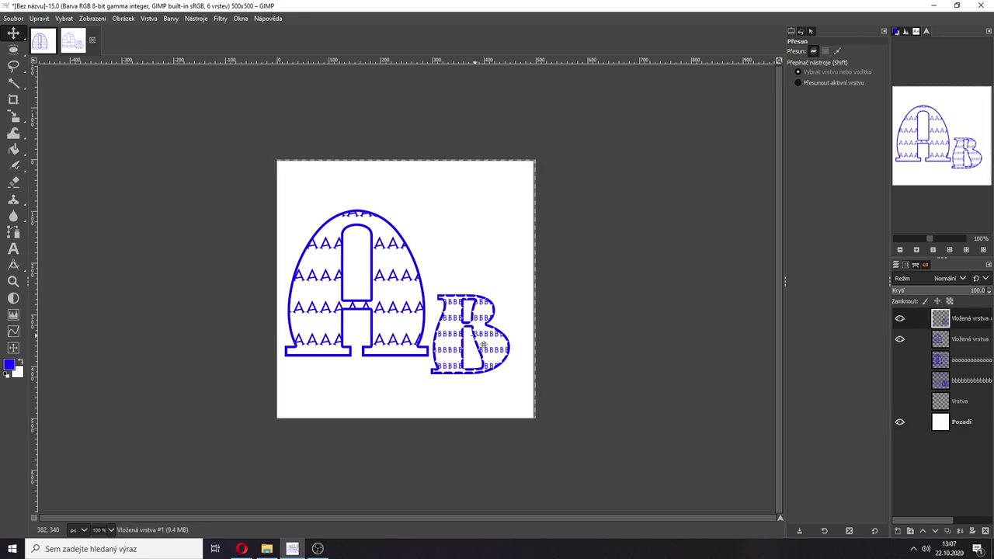
pyautogui.moveTo(475, 337); pyautogui.dragTo(486, 331)
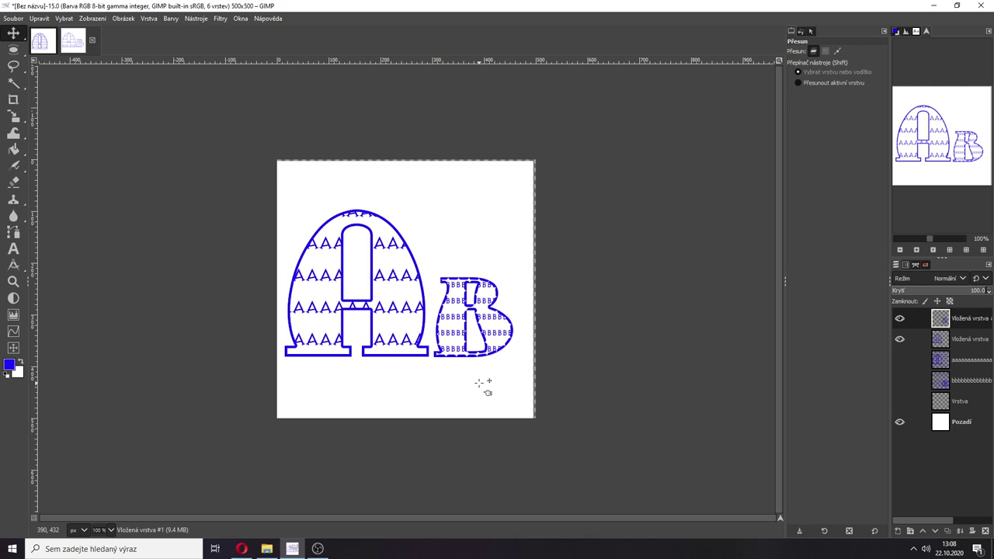
# Create a new blank image of 500 × 500 px.
pyautogui.click(13, 18)
pyautogui.click(49, 32)
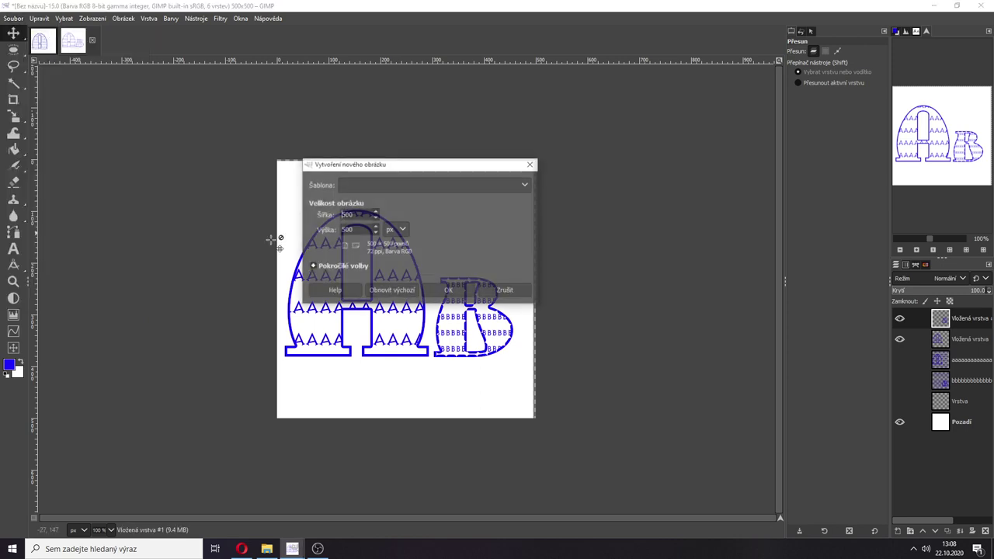
pyautogui.click(448, 292)
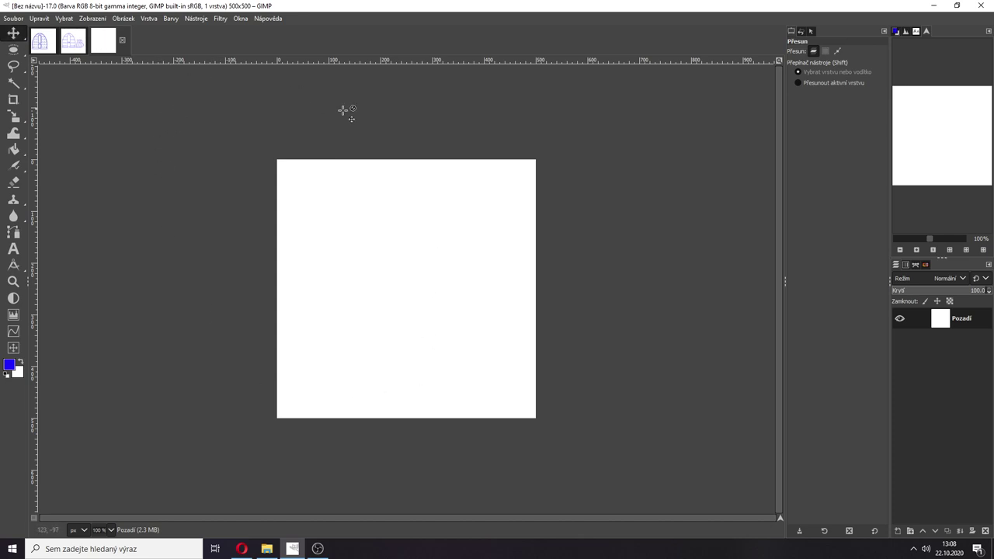
# Add a vertical (Svislý) guide at 50 percent of the new image.
pyautogui.moveTo(302, 60); pyautogui.dragTo(303, 100)
pyautogui.moveTo(275, 63)
pyautogui.mouseDown()
pyautogui.moveTo(264, 62)
pyautogui.moveTo(282, 195)
pyautogui.moveTo(291, 191)
pyautogui.moveTo(293, 89)
pyautogui.moveTo(286, 63)
pyautogui.mouseUp()
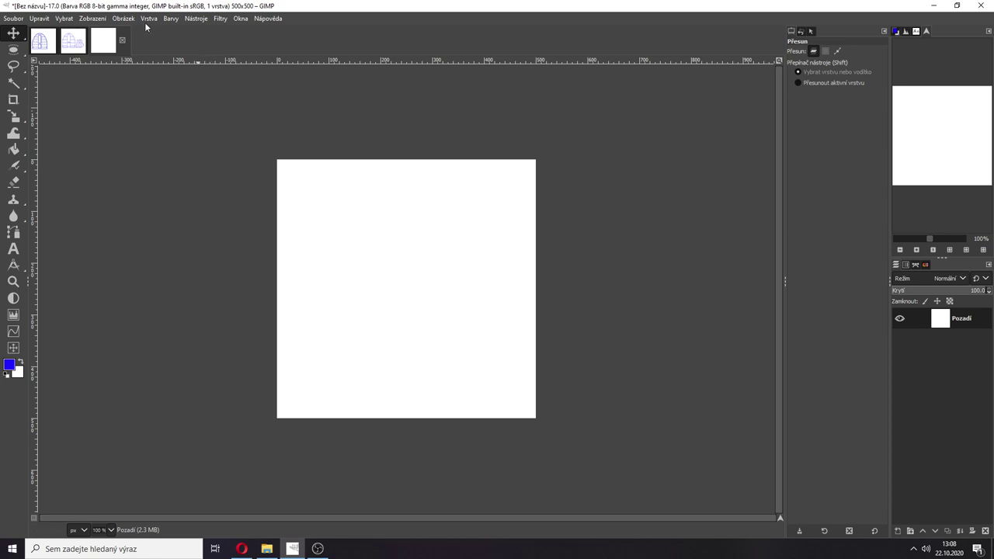
pyautogui.click(90, 17)
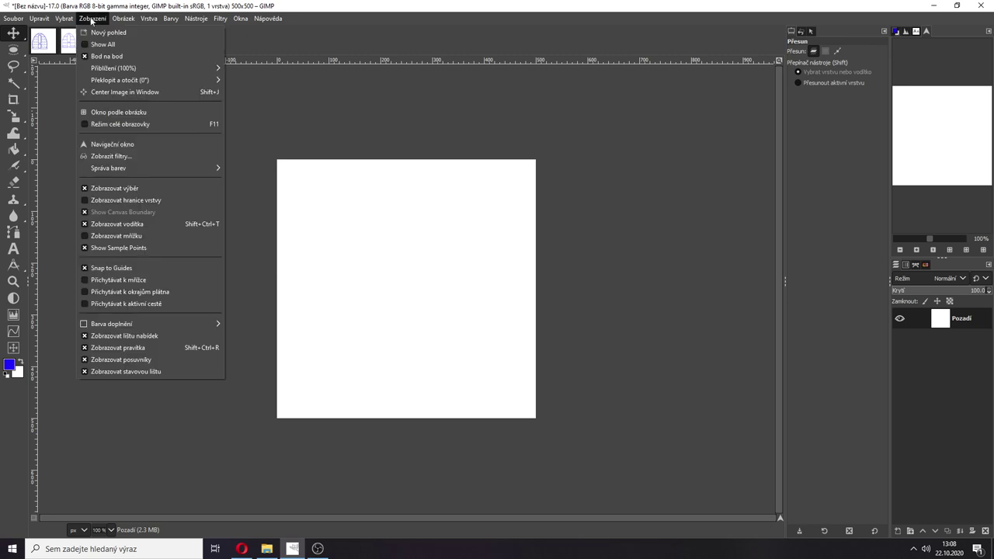
pyautogui.moveTo(123, 21)
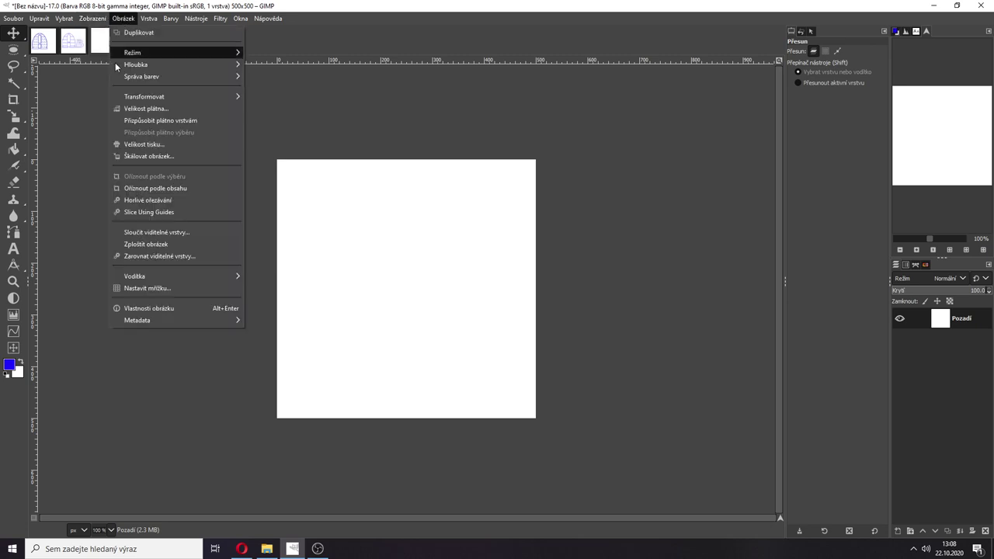
pyautogui.moveTo(148, 274)
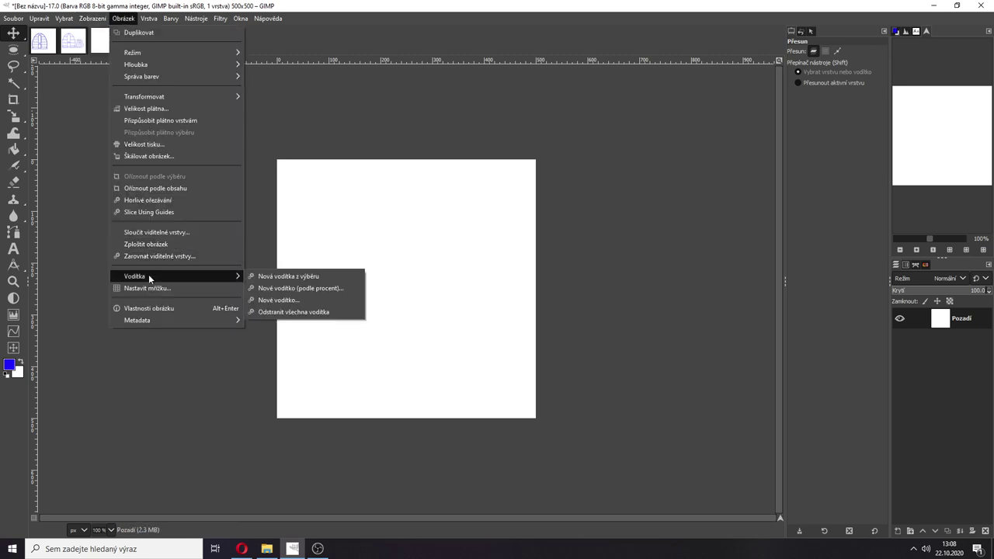
pyautogui.click(287, 292)
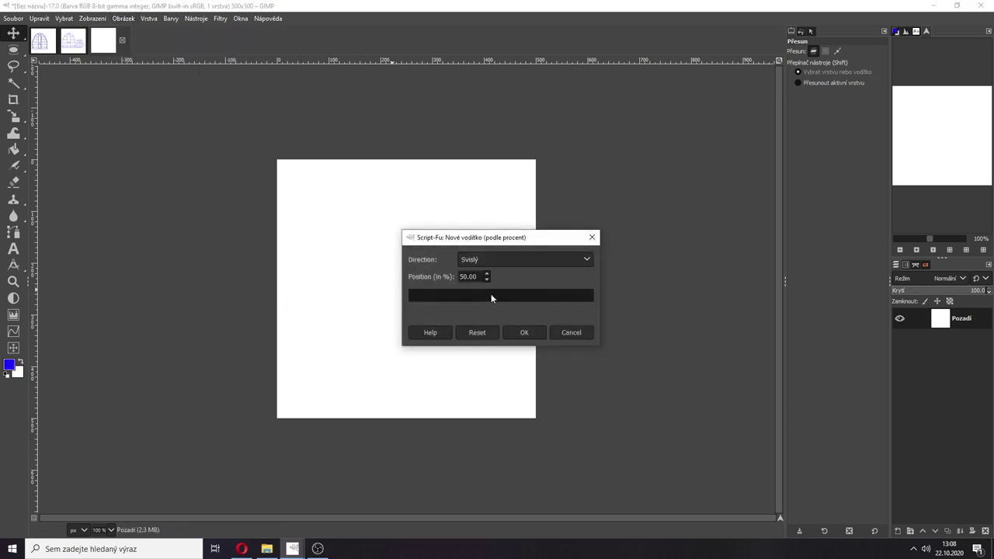
pyautogui.click(524, 333)
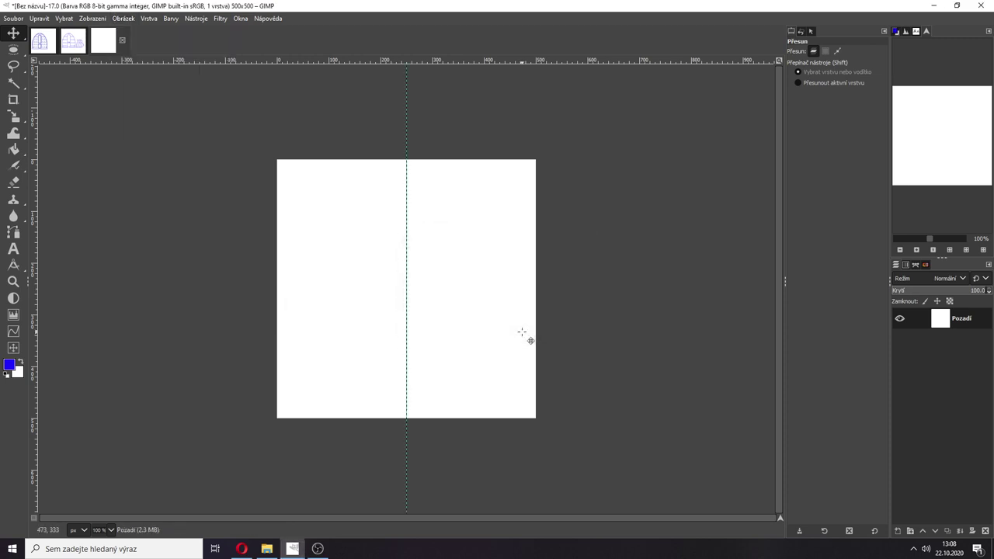
# Add a horizontal (Vodorovný) guide at 50 percent of the image.
pyautogui.click(122, 19)
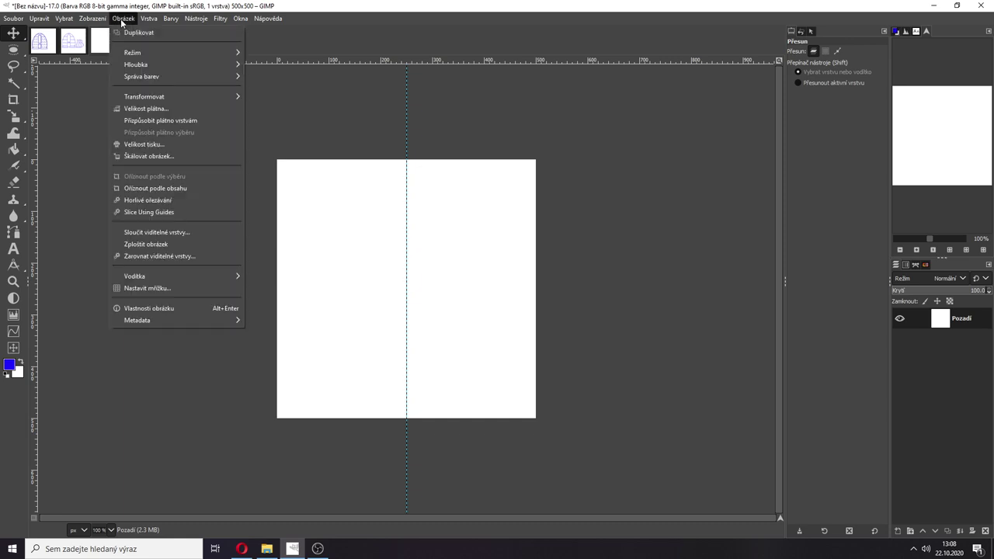
pyautogui.moveTo(185, 276)
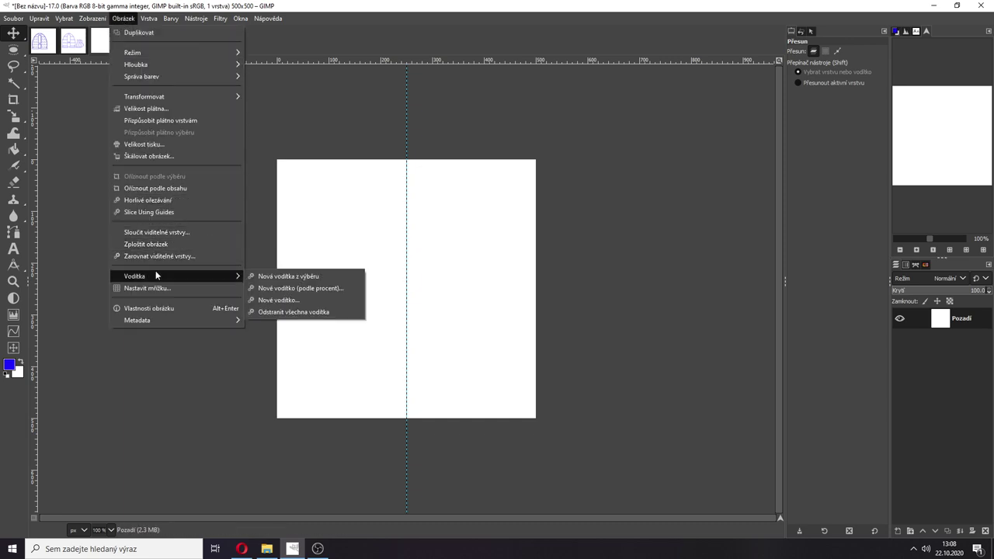
pyautogui.click(299, 287)
pyautogui.click(486, 258)
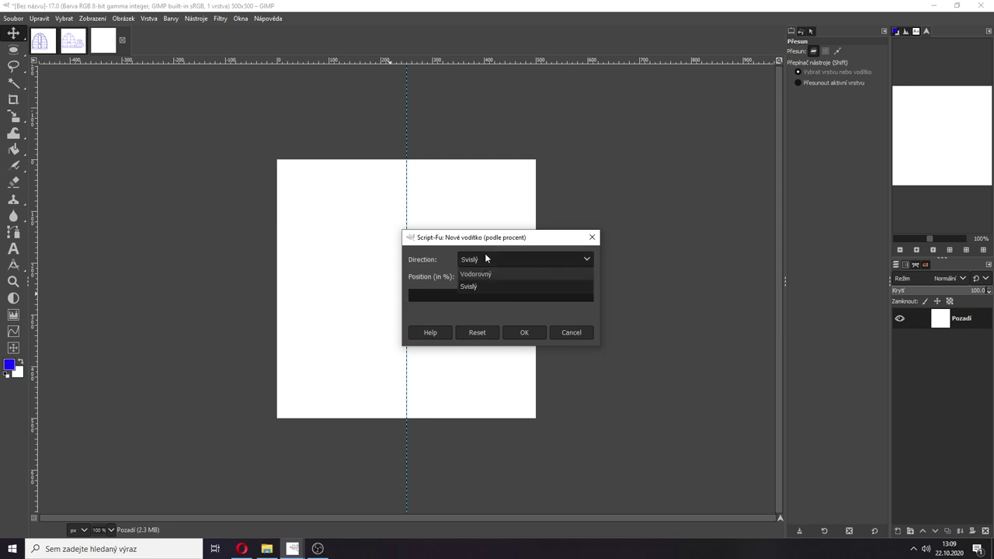
pyautogui.click(488, 273)
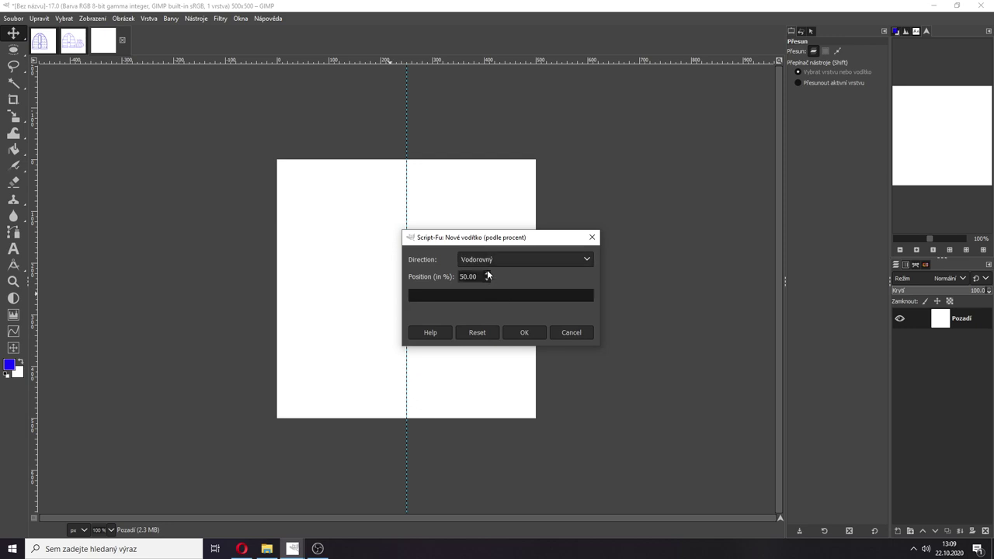
pyautogui.click(526, 333)
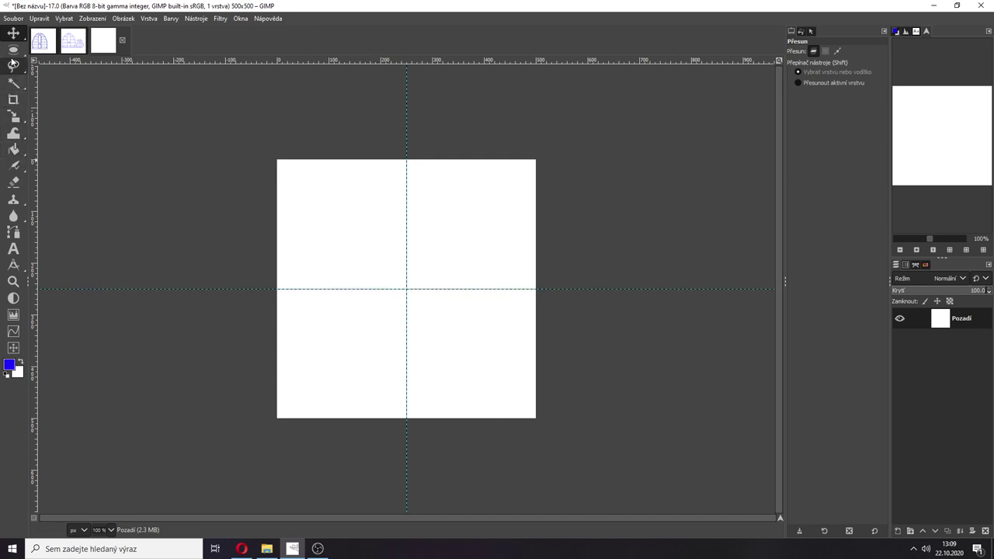
# Create a circular selection about 268 px in diameter, centred on the intersection of the two guides.
pyautogui.click(13, 50)
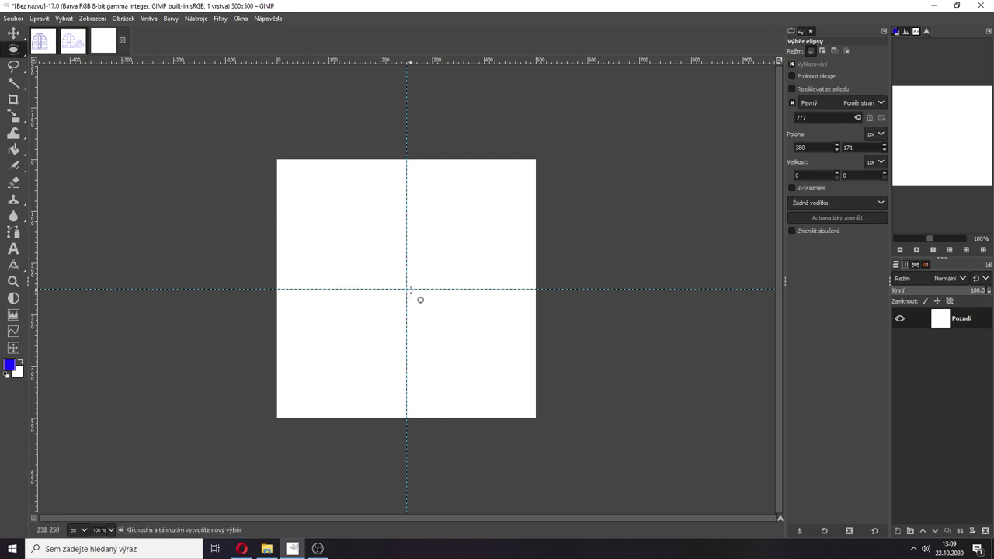
pyautogui.moveTo(406, 289); pyautogui.dragTo(472, 358)
pyautogui.press('ctrl')
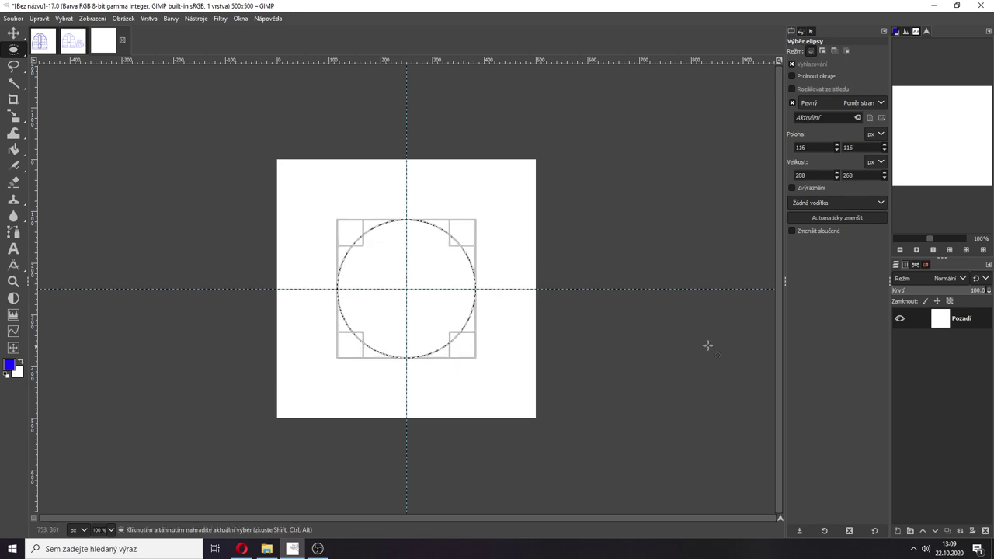
# Convert the circular selection to a path and rename that path kruznice.
pyautogui.rightClick(447, 310)
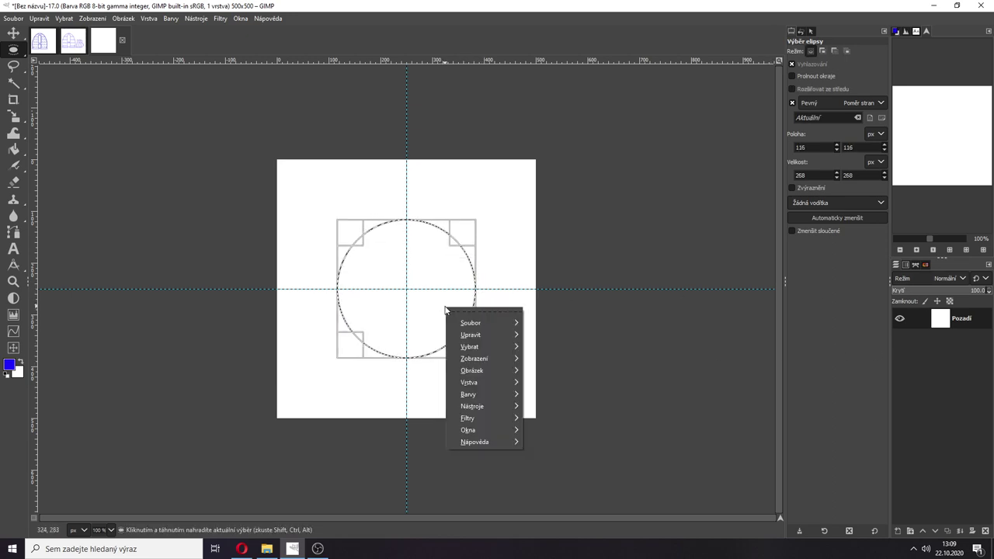
pyautogui.moveTo(496, 344)
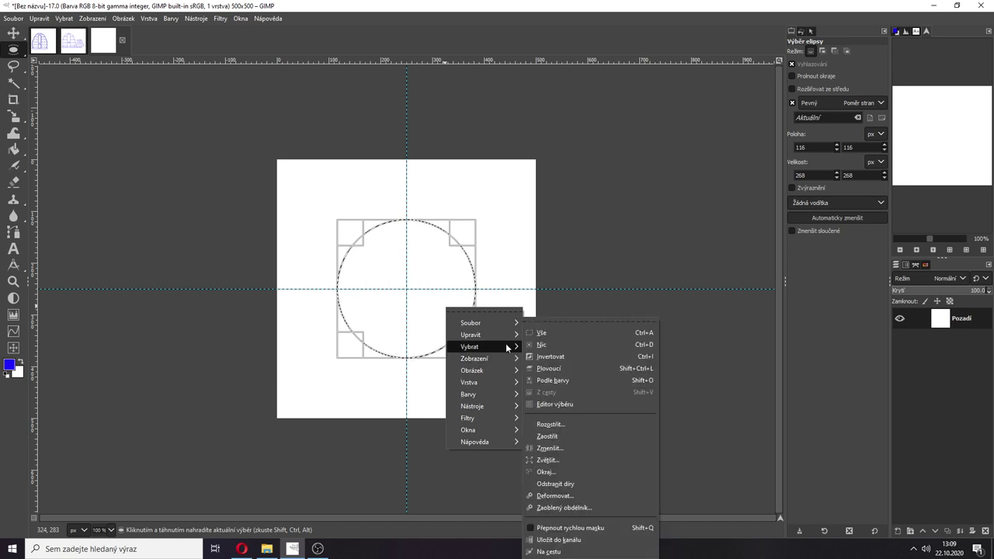
pyautogui.click(557, 540)
pyautogui.click(915, 266)
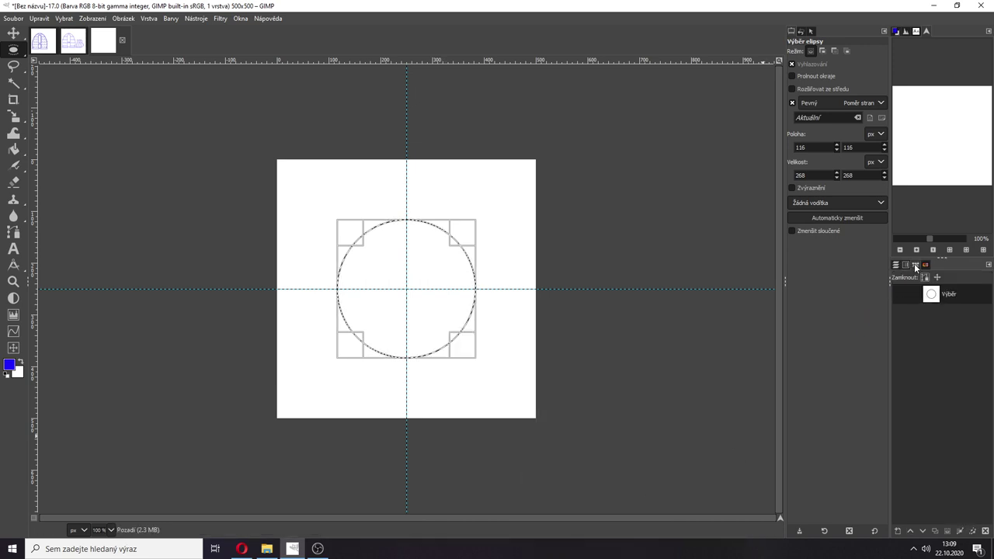
pyautogui.doubleClick(949, 295)
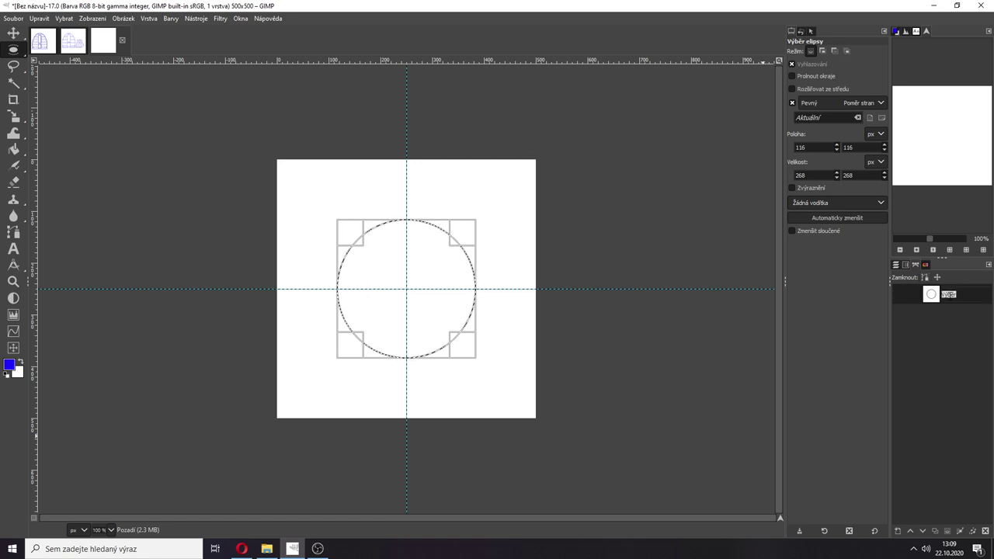
pyautogui.write('kruznice')
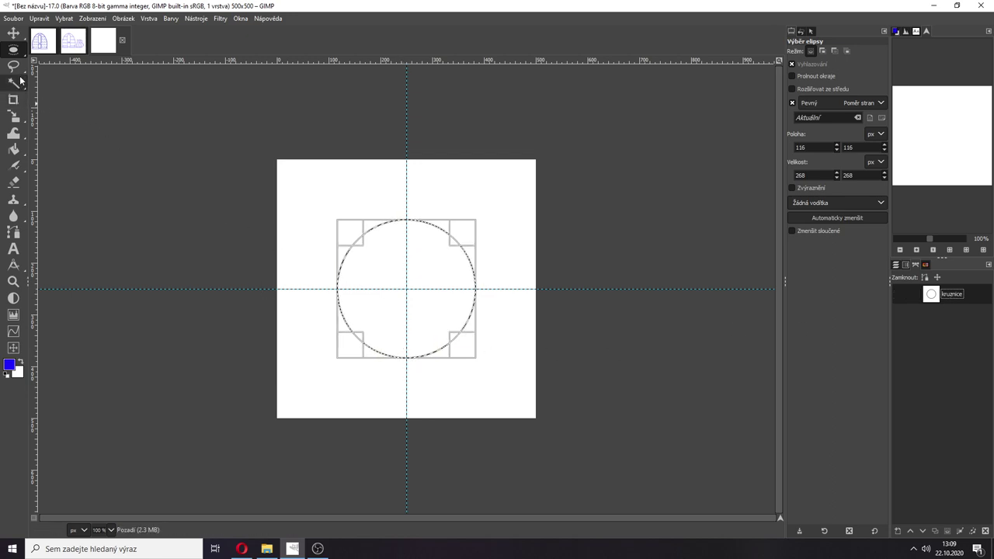
# Place a text object with the letter a in the Bachelor Pad JL font, above and left of the circle.
pyautogui.click(13, 250)
pyautogui.click(300, 190)
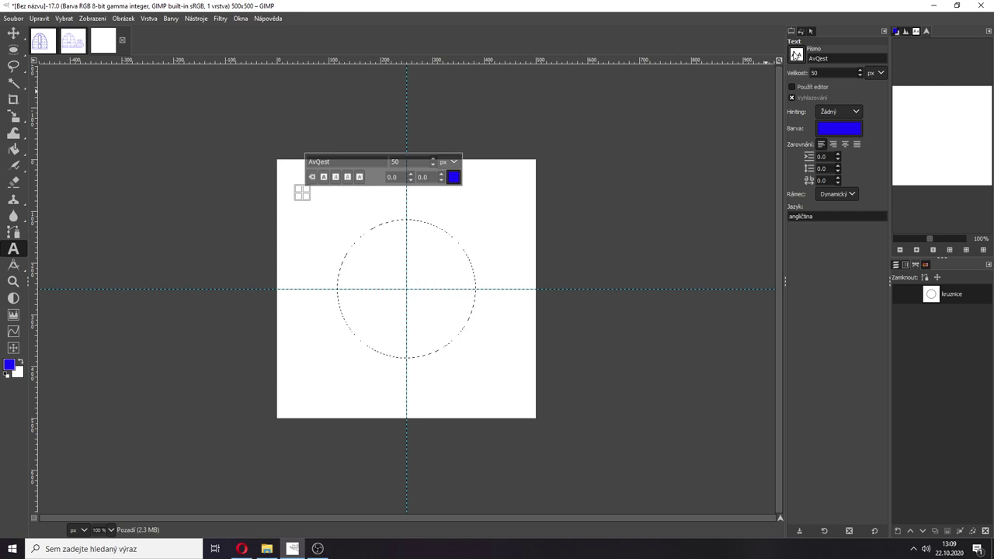
pyautogui.click(797, 54)
pyautogui.press('Escape')
pyautogui.click(797, 56)
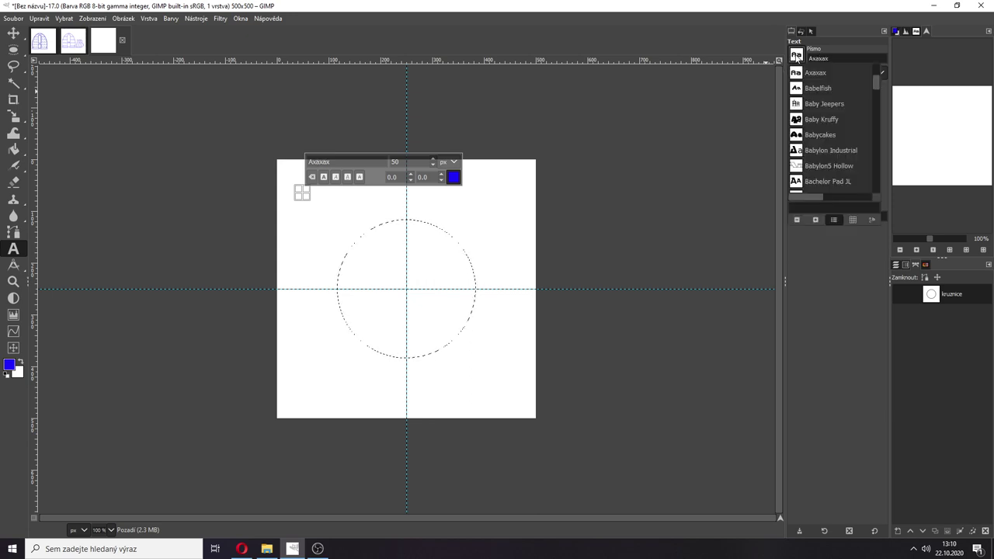
pyautogui.click(815, 182)
pyautogui.press('a')
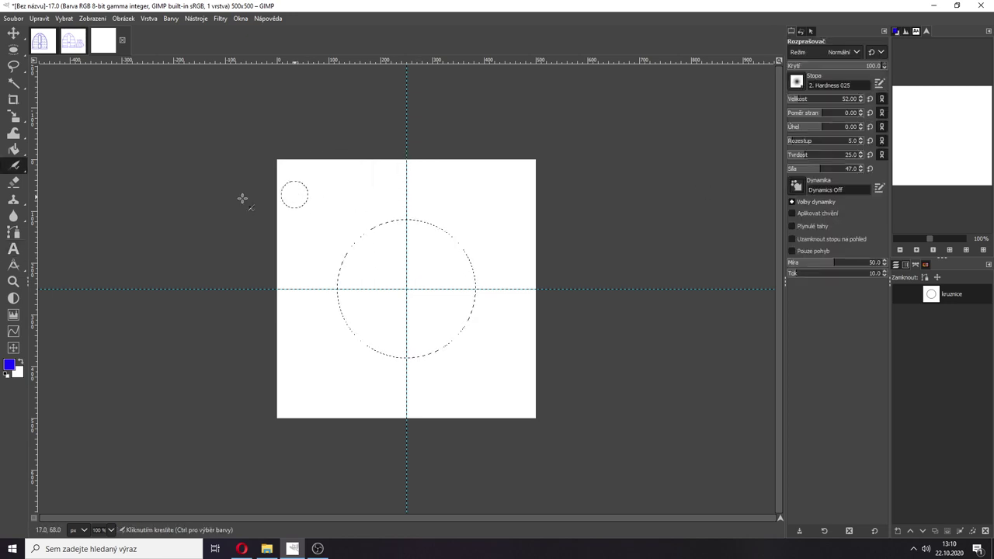
pyautogui.click(13, 249)
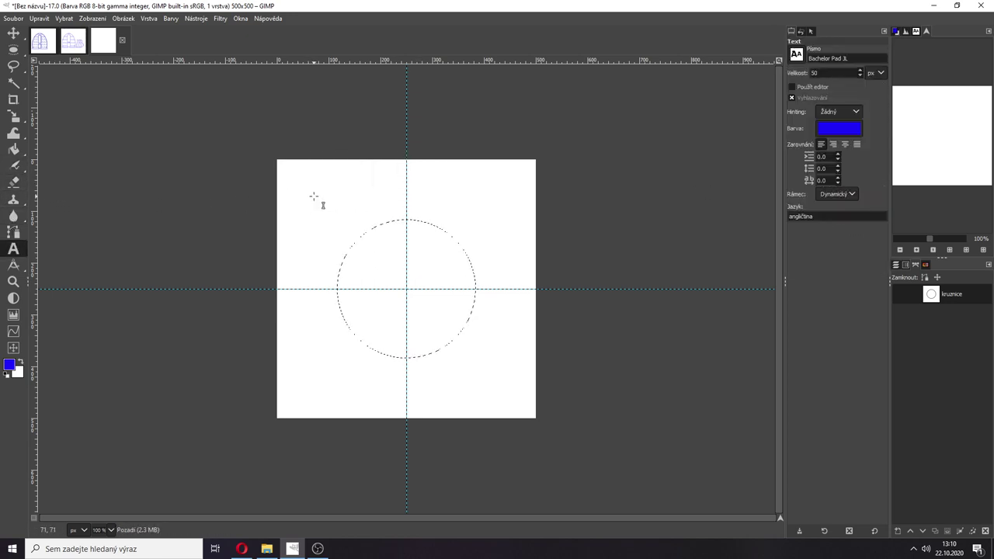
pyautogui.click(313, 197)
pyautogui.write('AA')
pyautogui.press('BackSpace')
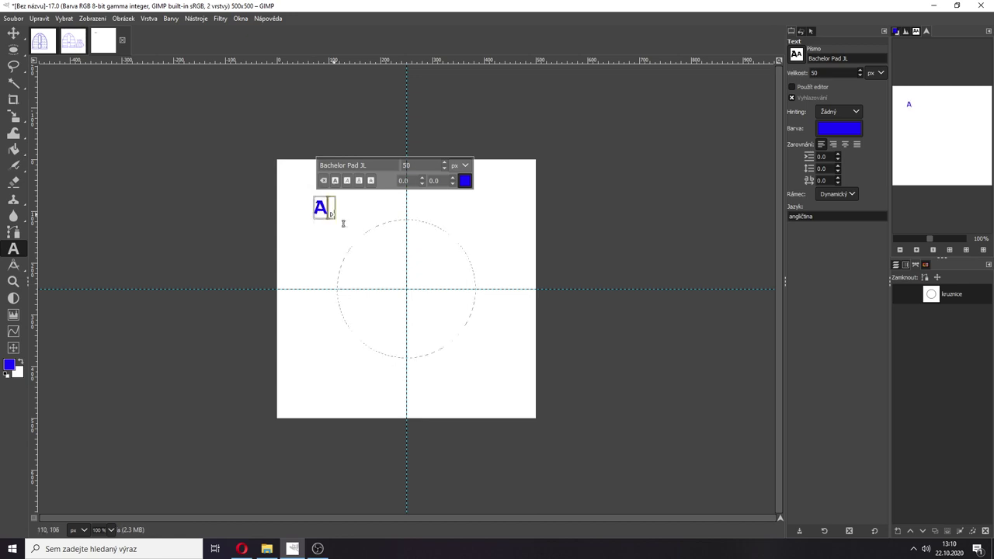
# Try Backcab Ultra-Light, Bahnschrift #1 and AwlScrawl on the sample letter, and set its font to Avondale SC Inline.
pyautogui.click(804, 61)
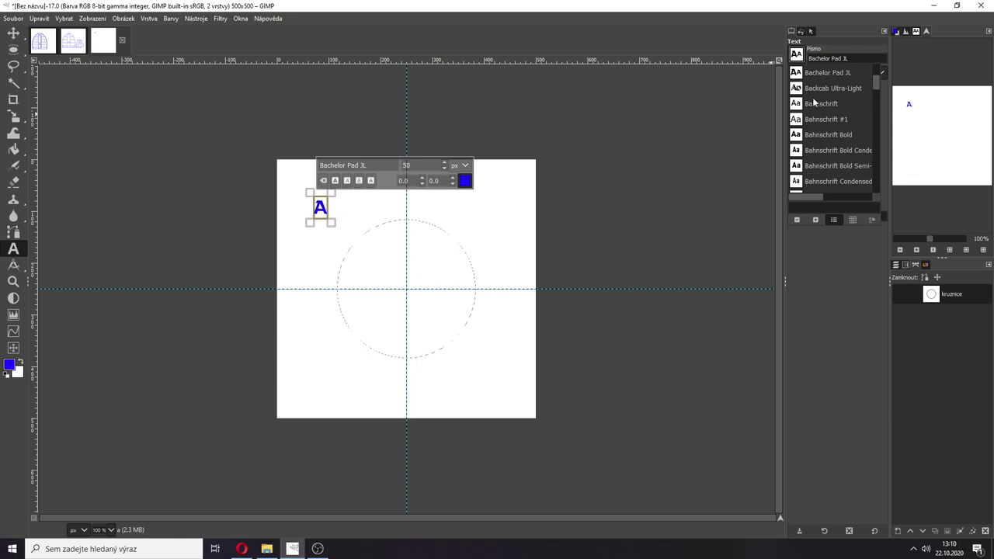
pyautogui.click(816, 90)
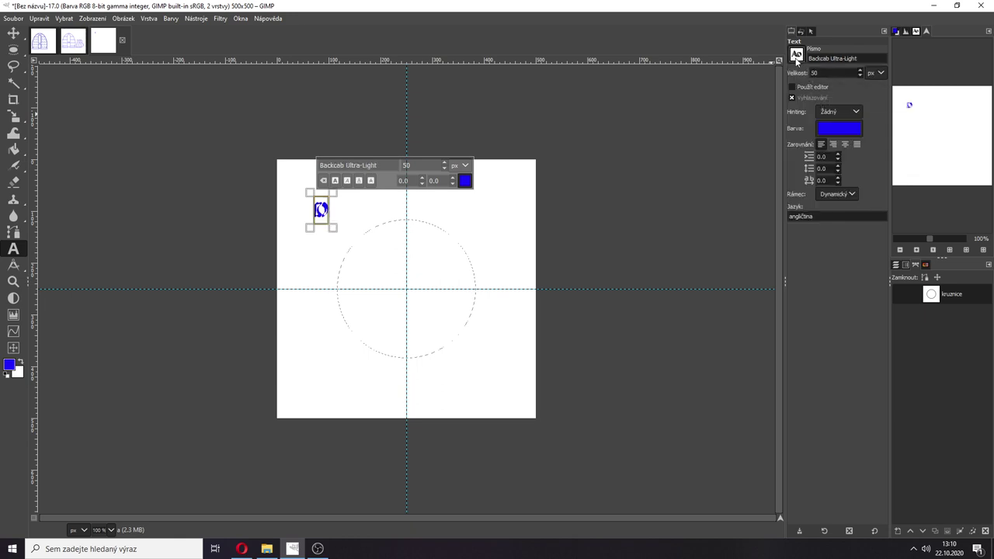
pyautogui.click(797, 59)
pyautogui.click(808, 110)
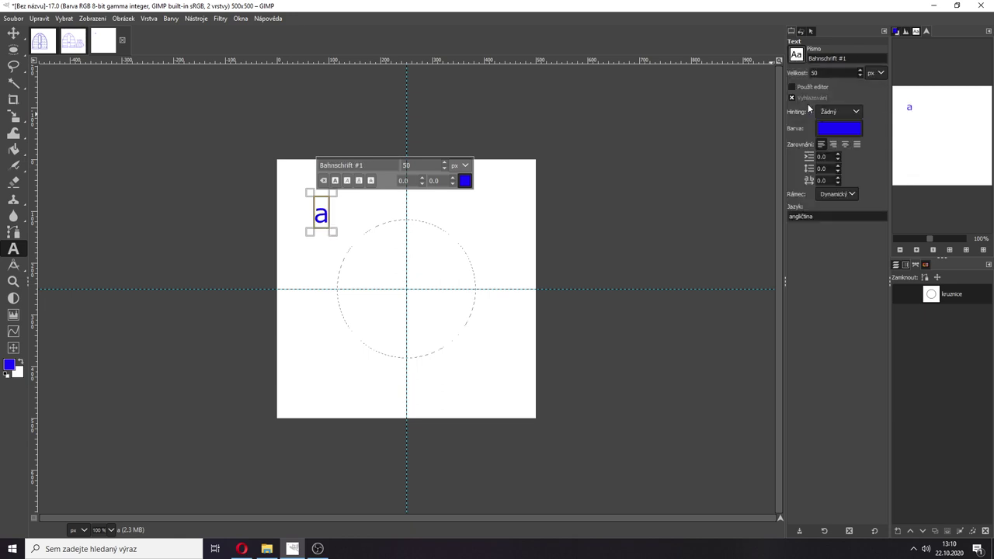
pyautogui.click(797, 56)
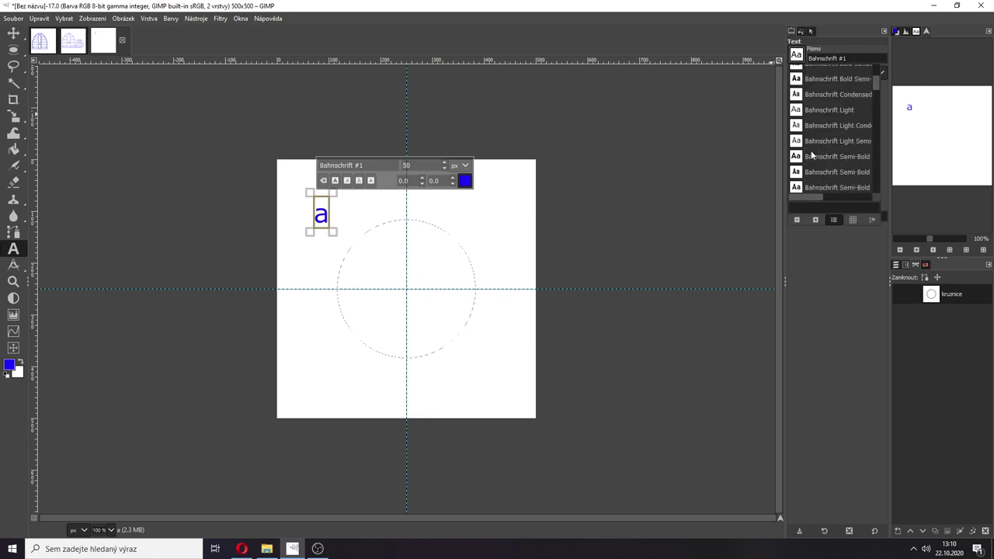
pyautogui.scroll(6, 810, 177)
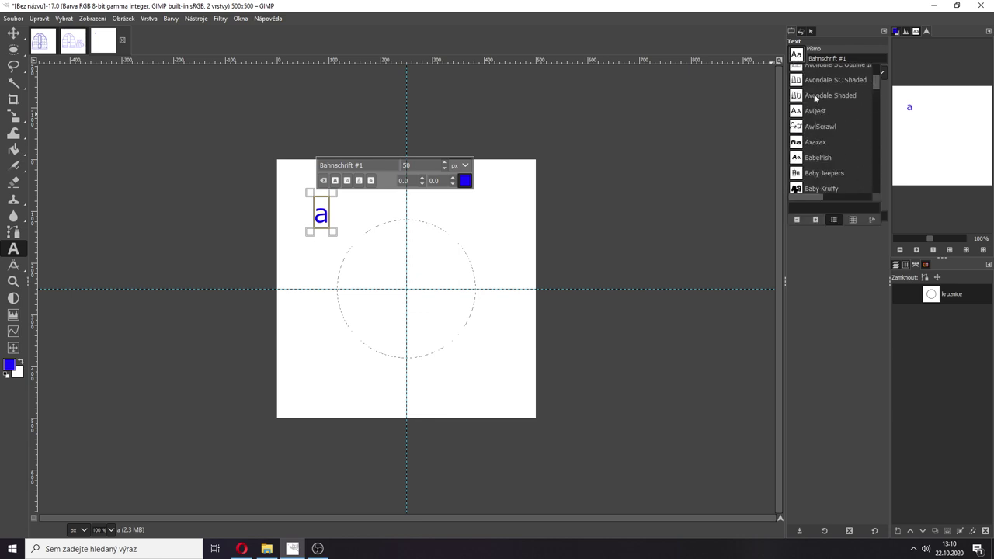
pyautogui.click(816, 126)
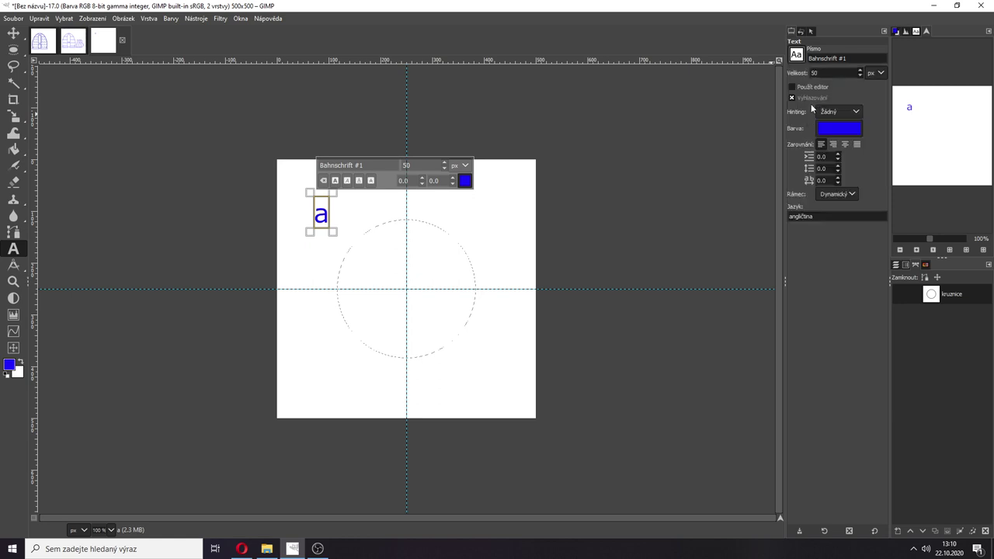
pyautogui.click(798, 56)
pyautogui.scroll(1, 813, 93)
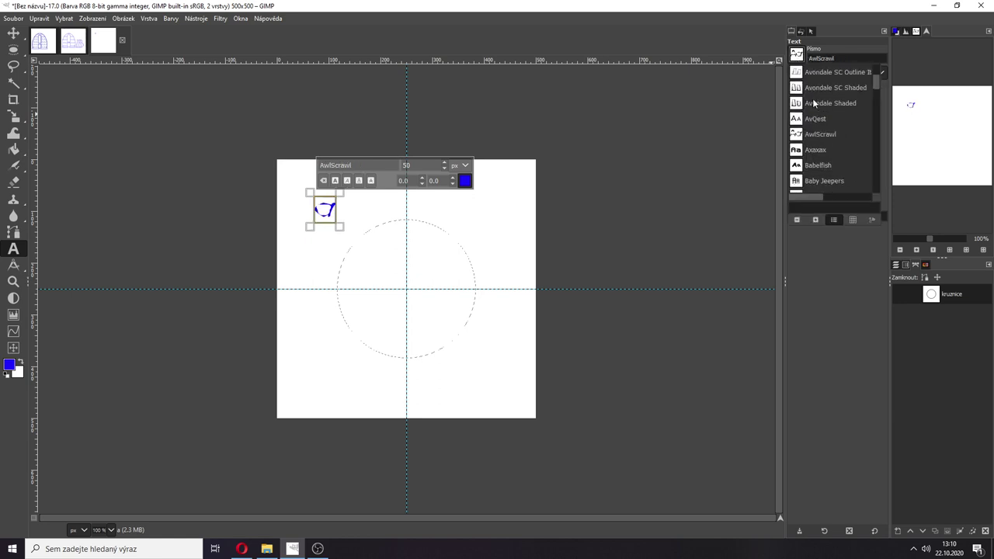
pyautogui.scroll(1, 813, 101)
pyautogui.scroll(1, 813, 97)
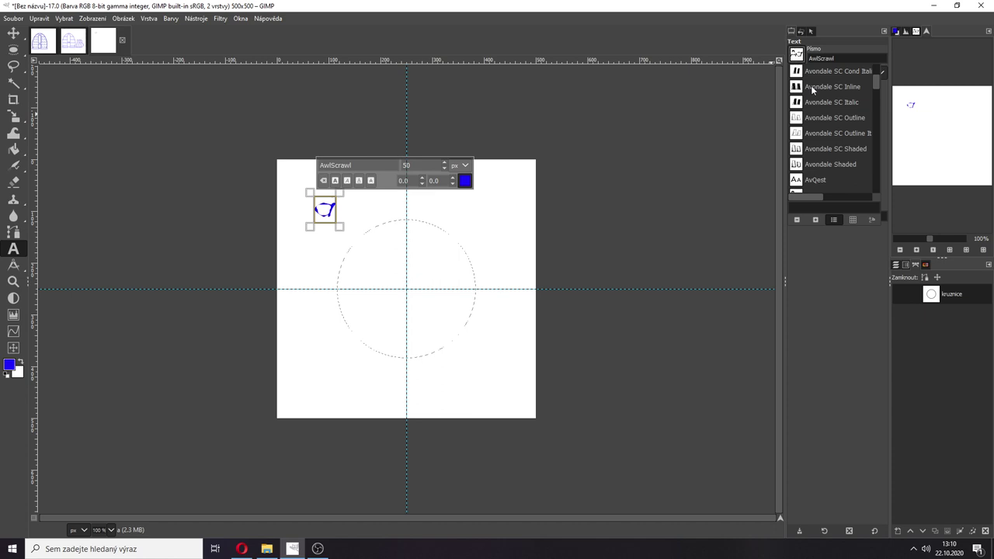
pyautogui.click(813, 88)
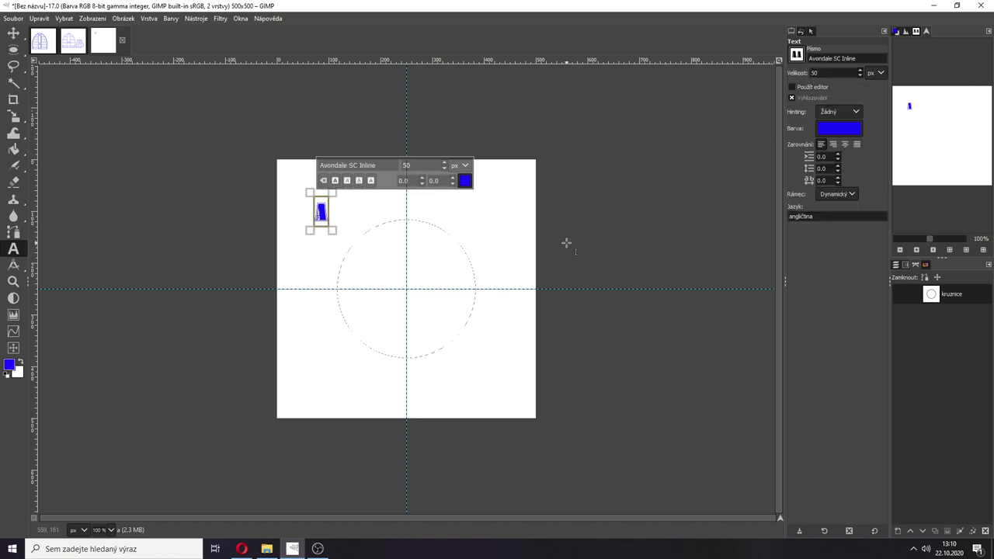
# Replace the sample letter with the text "Toto je muj text".
pyautogui.moveTo(327, 211); pyautogui.dragTo(334, 222)
pyautogui.write('EOTS')
pyautogui.press('BackSpace')
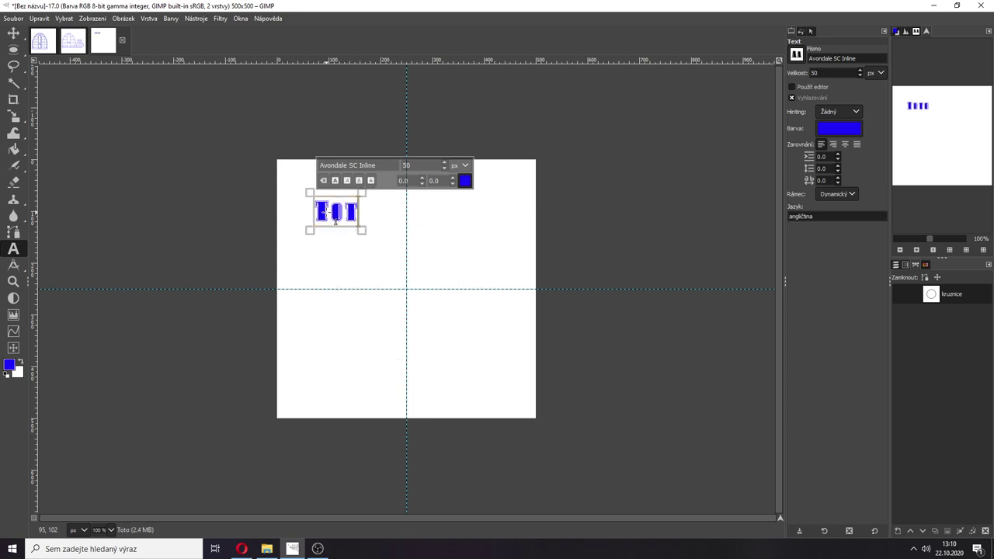
pyautogui.press('BackSpace')
pyautogui.press('BackSpace')
pyautogui.press('BackSpace')
pyautogui.write('T')
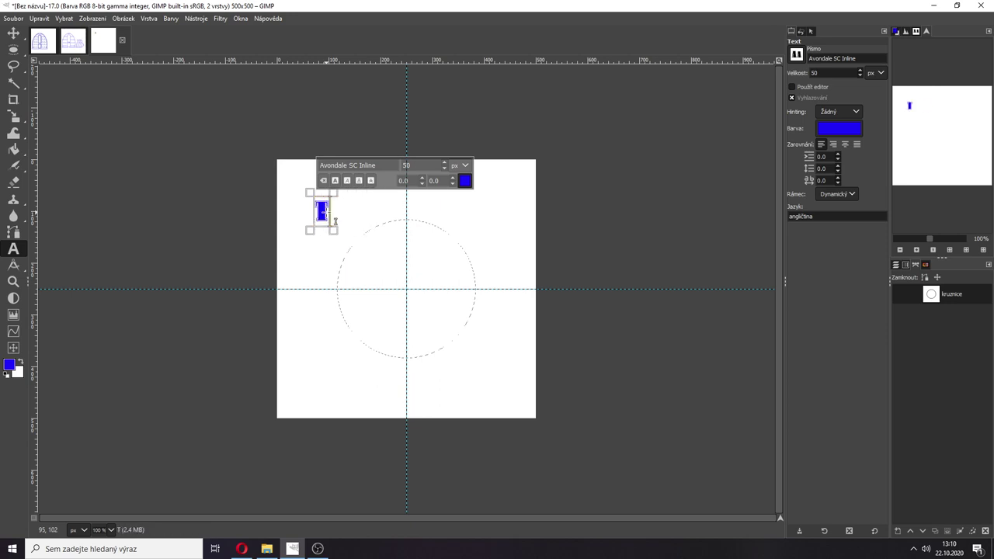
pyautogui.write('oto je ,')
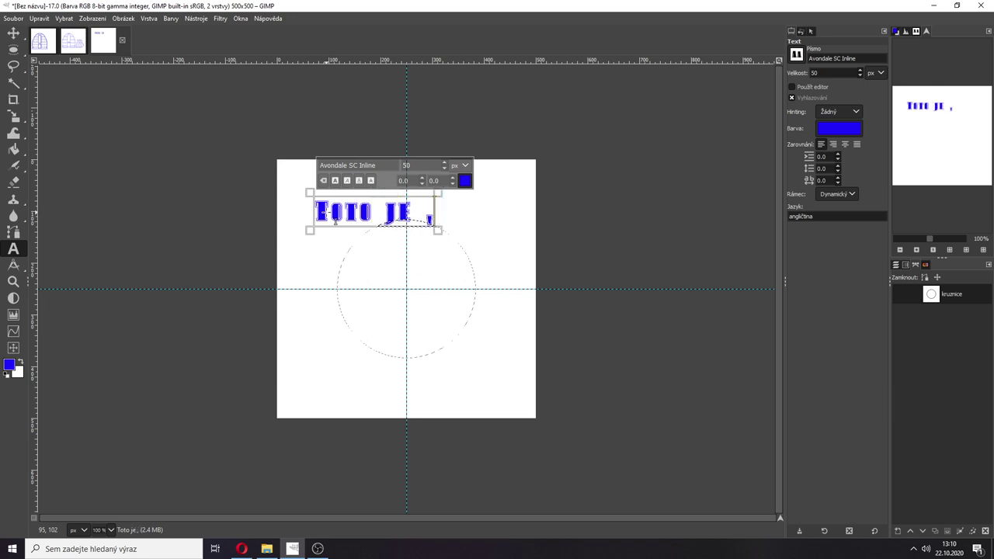
pyautogui.press('BackSpace')
pyautogui.write('muj text')
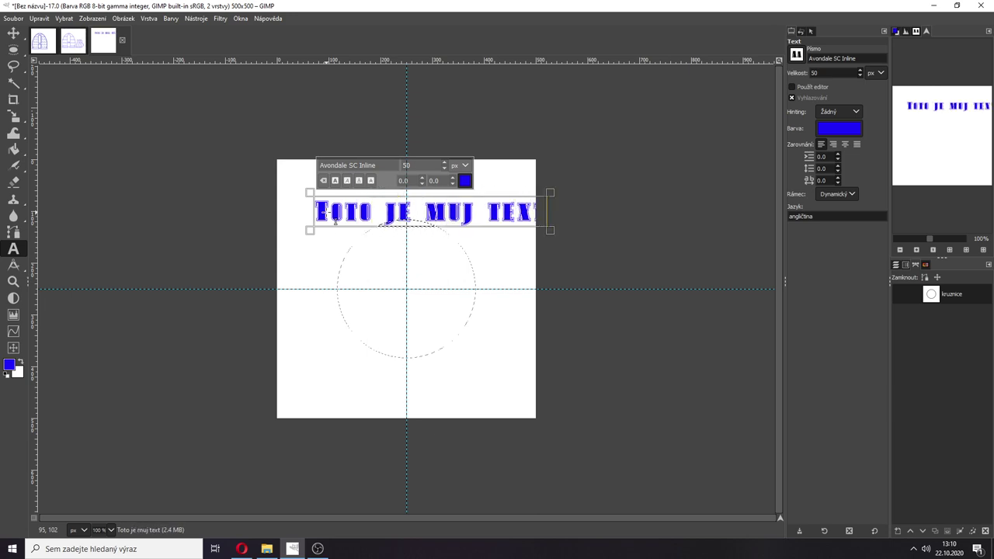
# Add a second text object reading "PRaha 2" below the circle, near the canvas's lower-left corner.
pyautogui.click(306, 391)
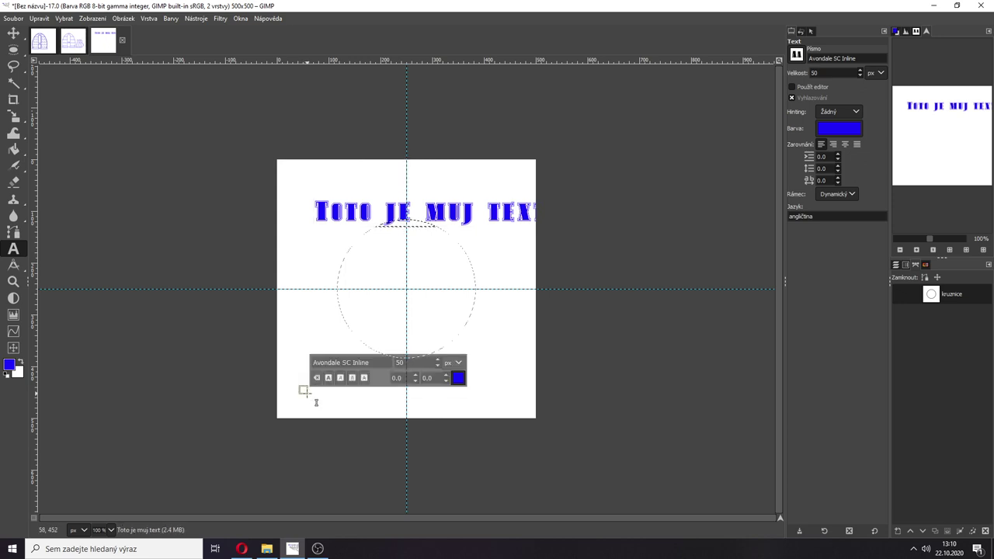
pyautogui.write('PRaha 2')
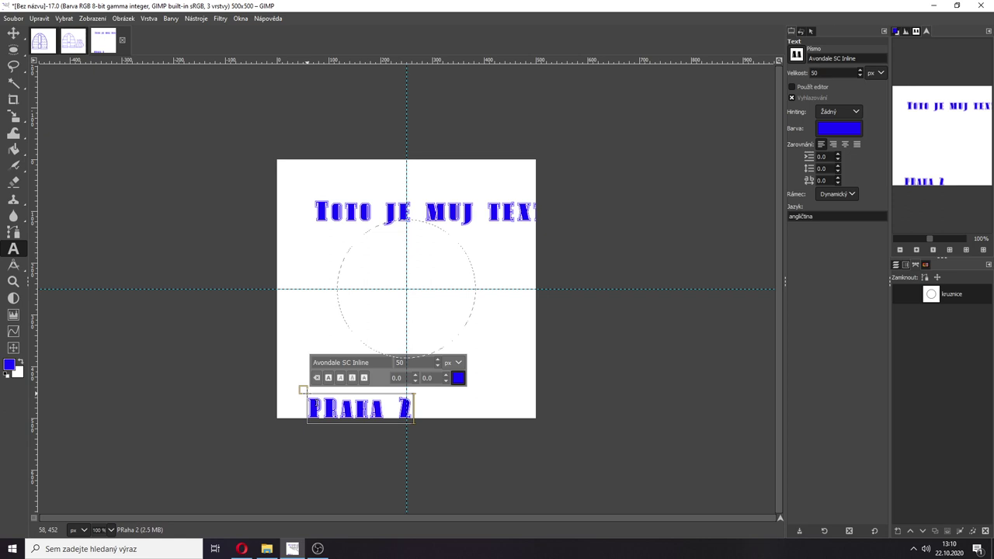
# Correct the text "PRaha 2" near the canvas's lower edge to read "Praha 2".
pyautogui.click(13, 34)
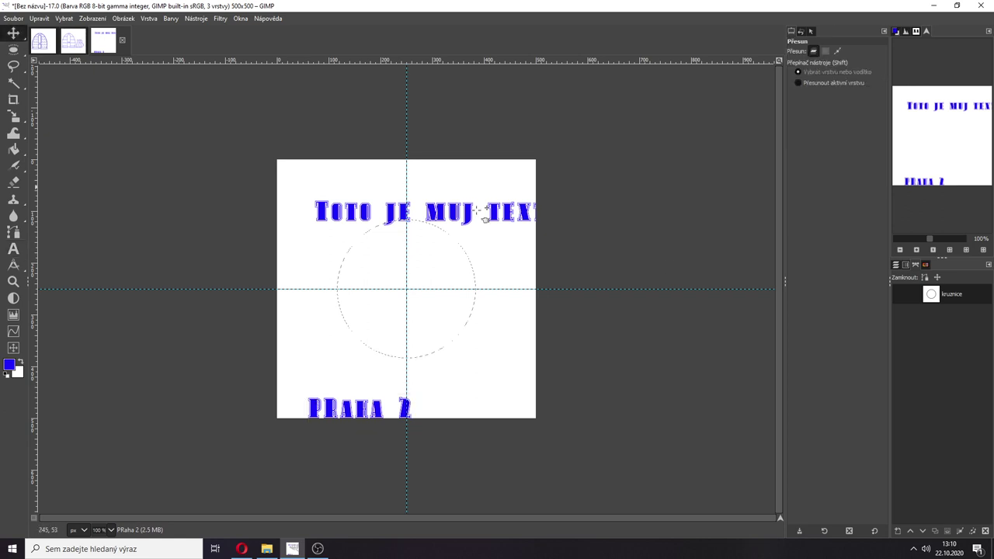
pyautogui.click(895, 265)
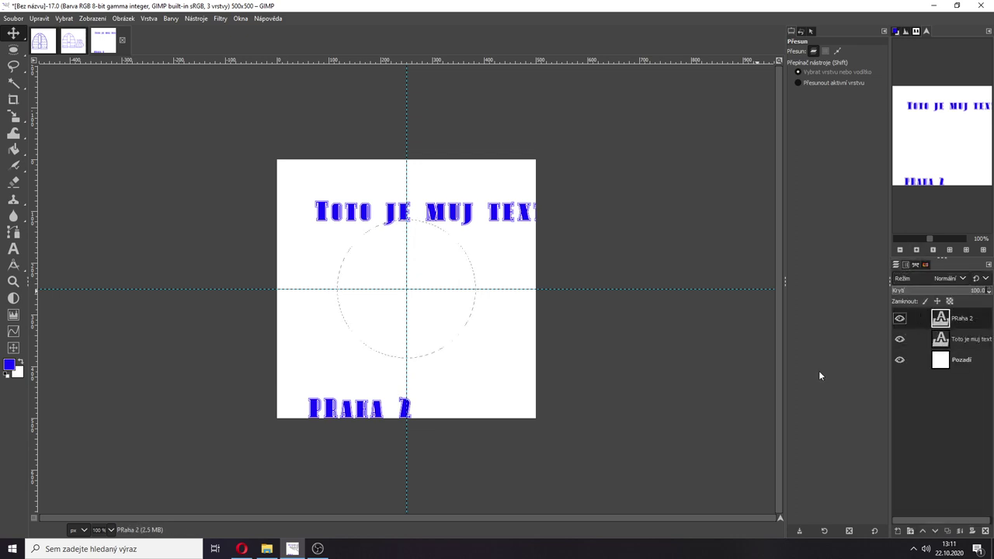
pyautogui.doubleClick(954, 339)
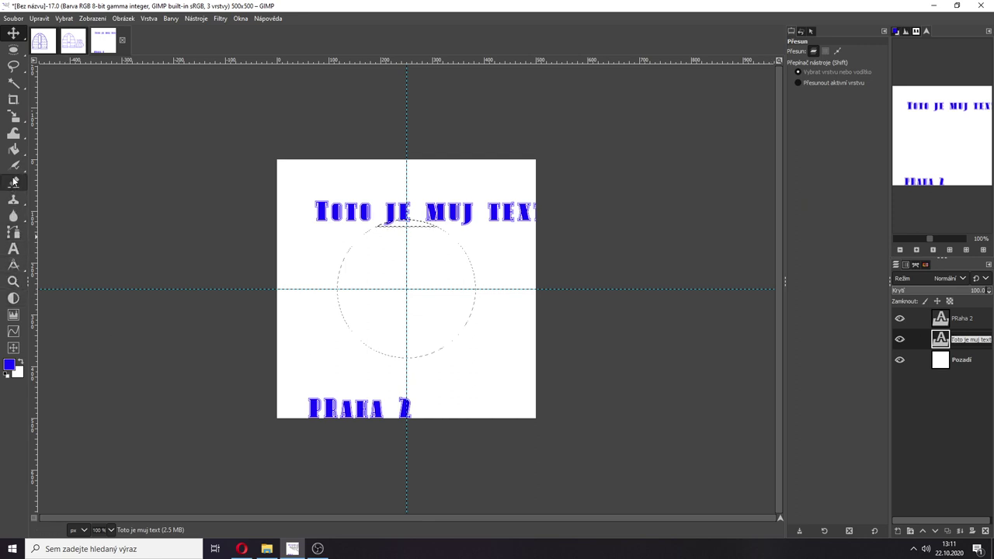
pyautogui.click(13, 249)
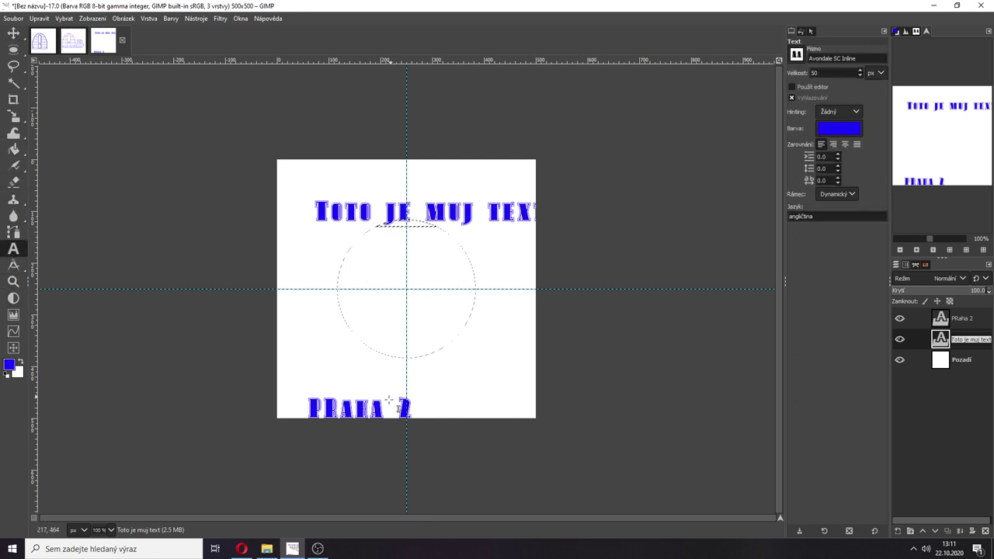
pyautogui.click(339, 408)
pyautogui.press('Right')
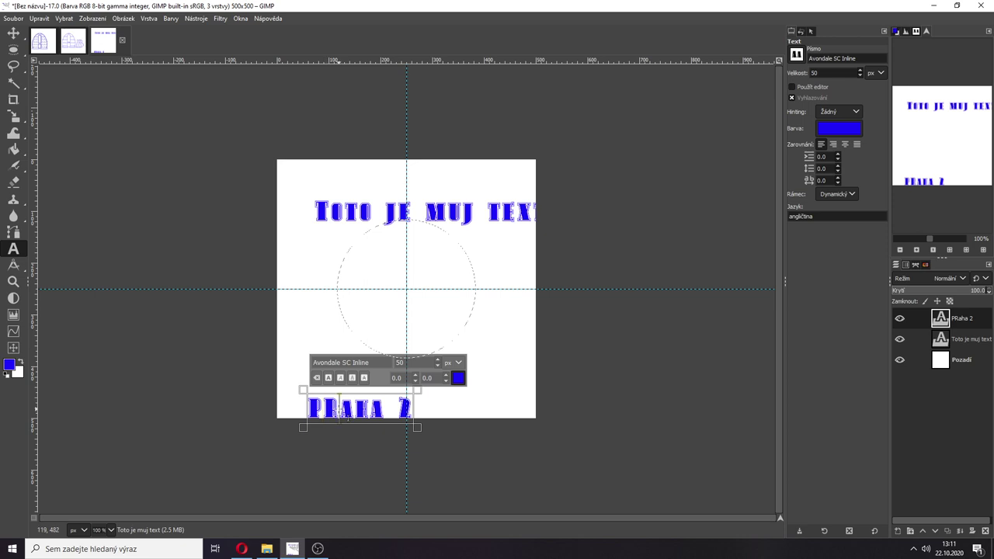
pyautogui.press('BackSpace')
pyautogui.write('r')
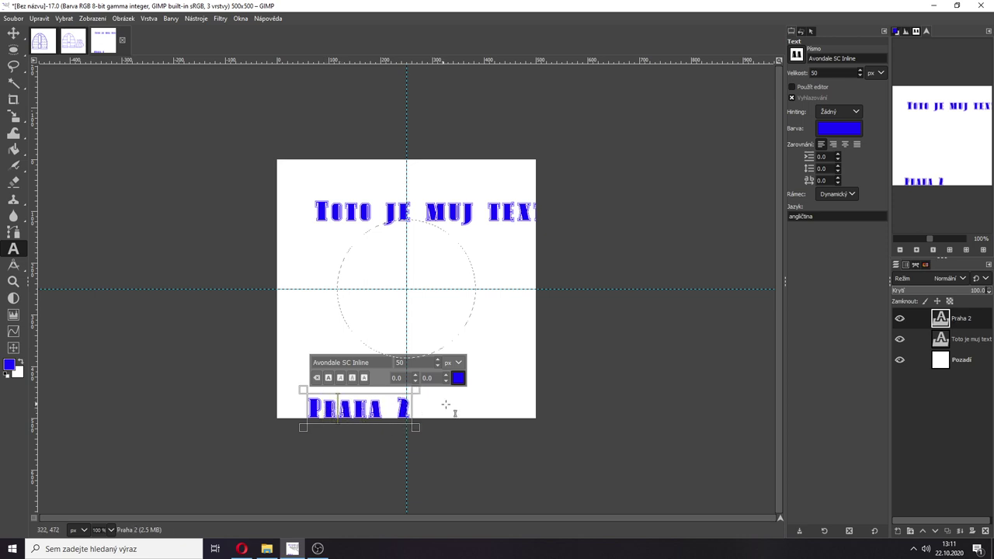
# Move the "Toto je muj text" layer above the "Praha 2" layer and clear the circular selection.
pyautogui.doubleClick(960, 340)
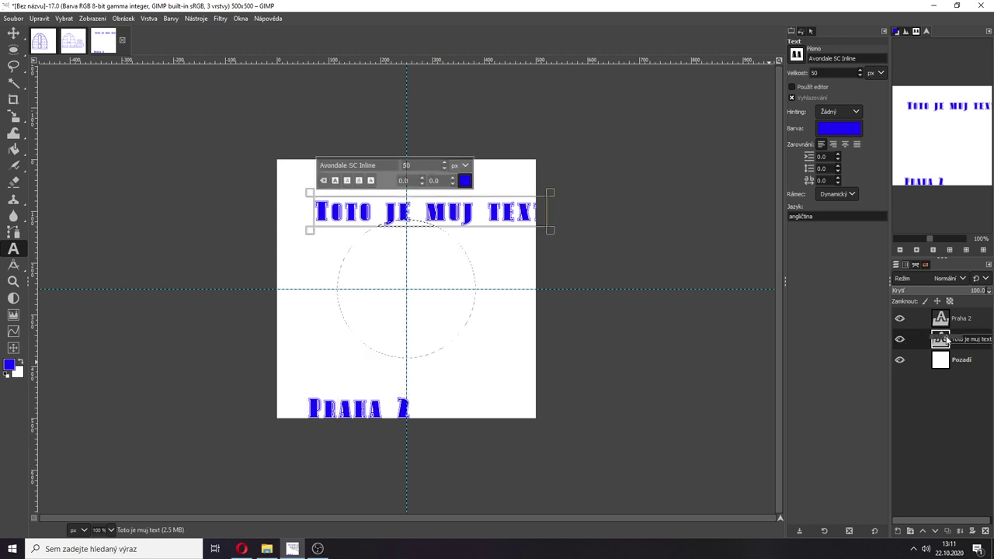
pyautogui.moveTo(940, 340); pyautogui.dragTo(943, 317)
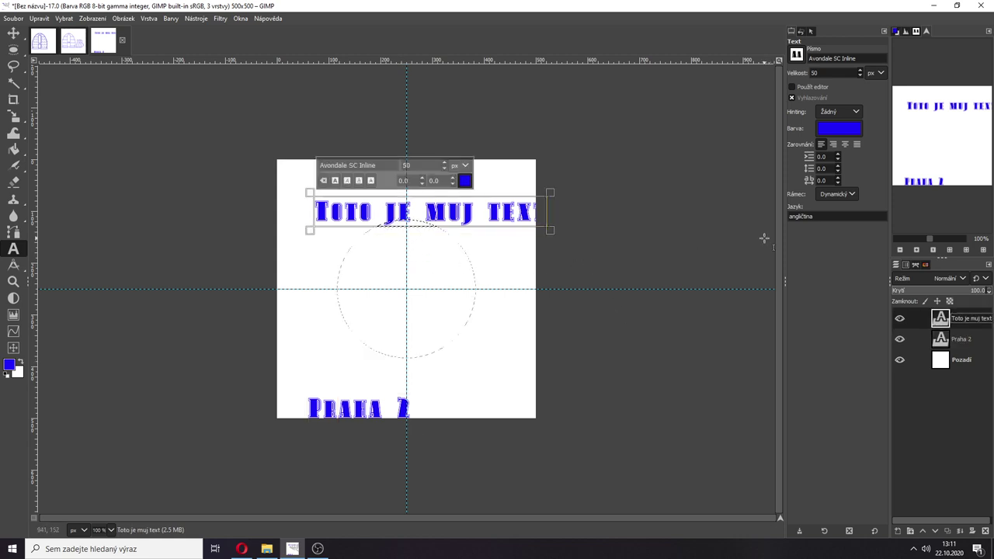
pyautogui.click(13, 34)
pyautogui.click(16, 49)
pyautogui.click(294, 226)
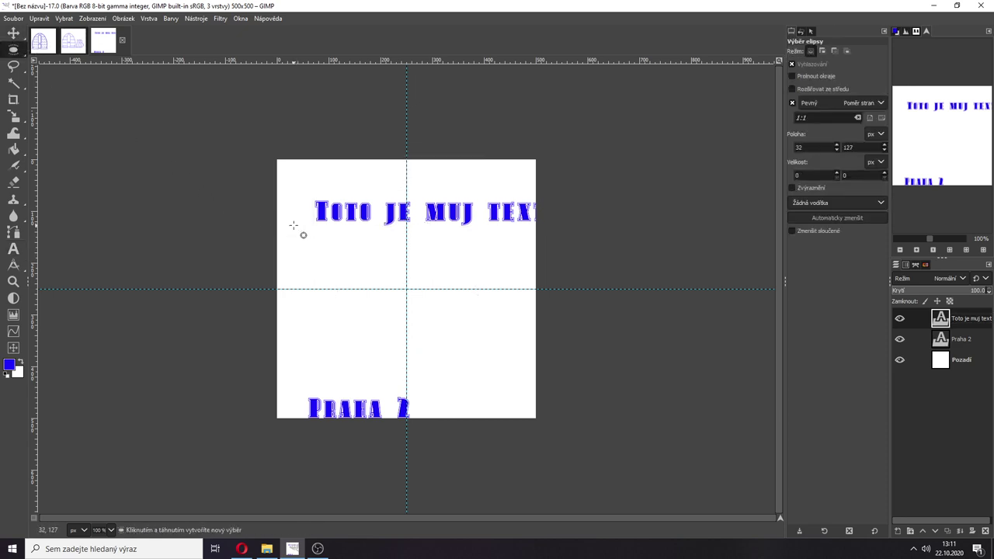
# Shift "Toto je muj text" about 40 px left to fit the canvas, and lay it out along the kruznice path as a new path.
pyautogui.click(13, 34)
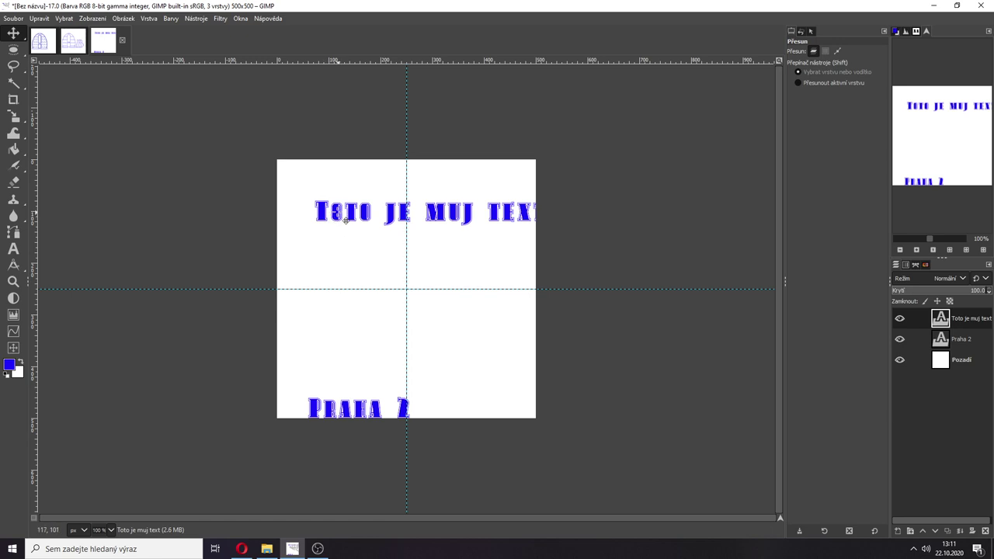
pyautogui.moveTo(347, 220); pyautogui.dragTo(327, 225)
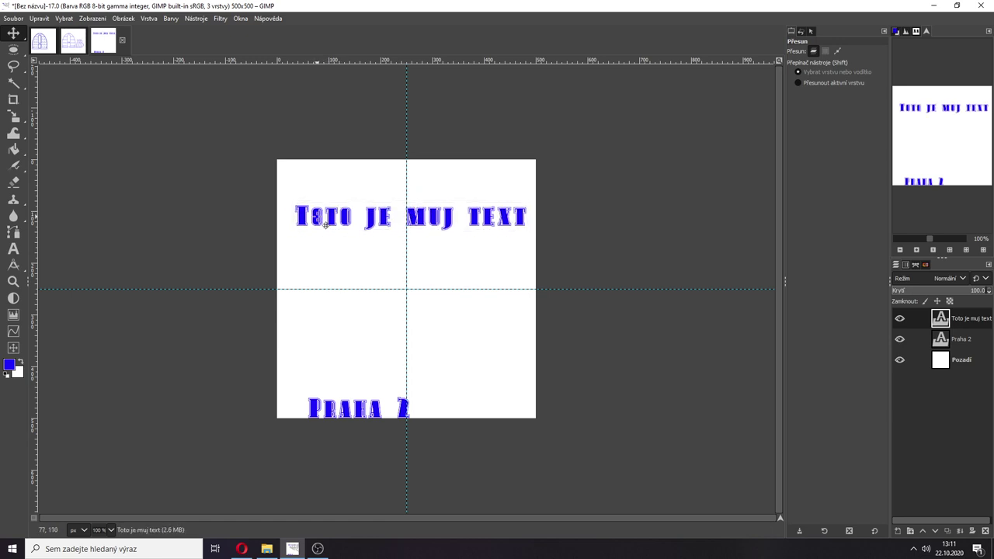
pyautogui.click(916, 264)
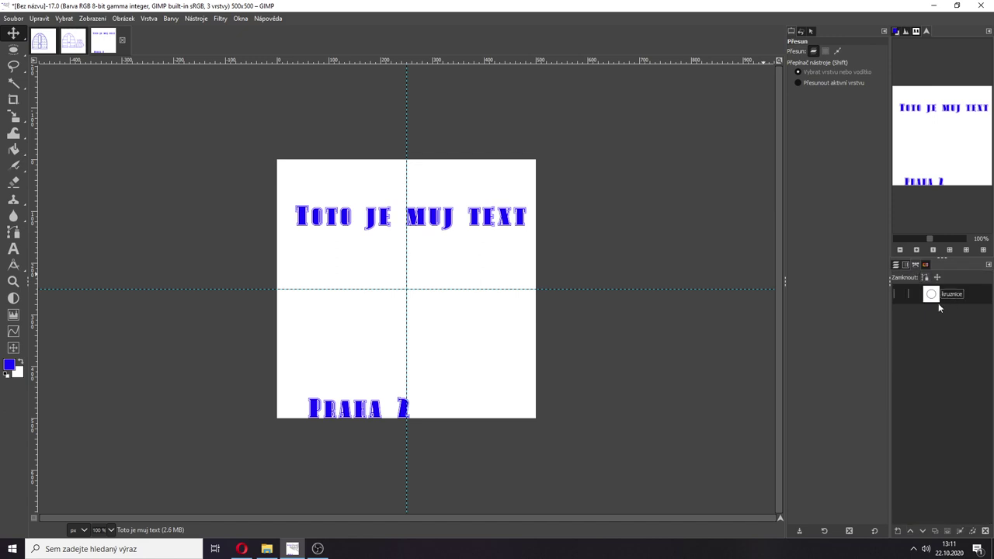
pyautogui.click(896, 265)
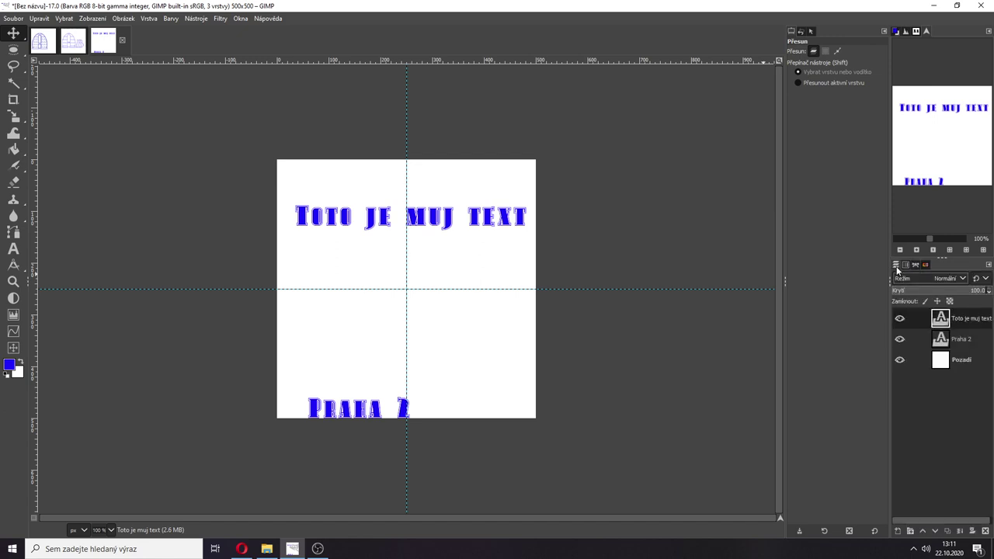
pyautogui.rightClick(957, 321)
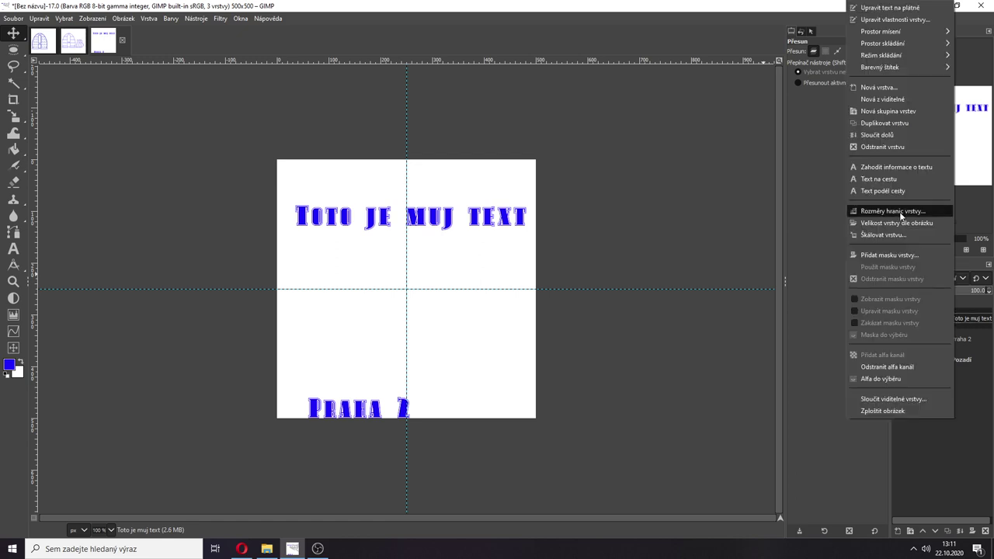
pyautogui.click(885, 191)
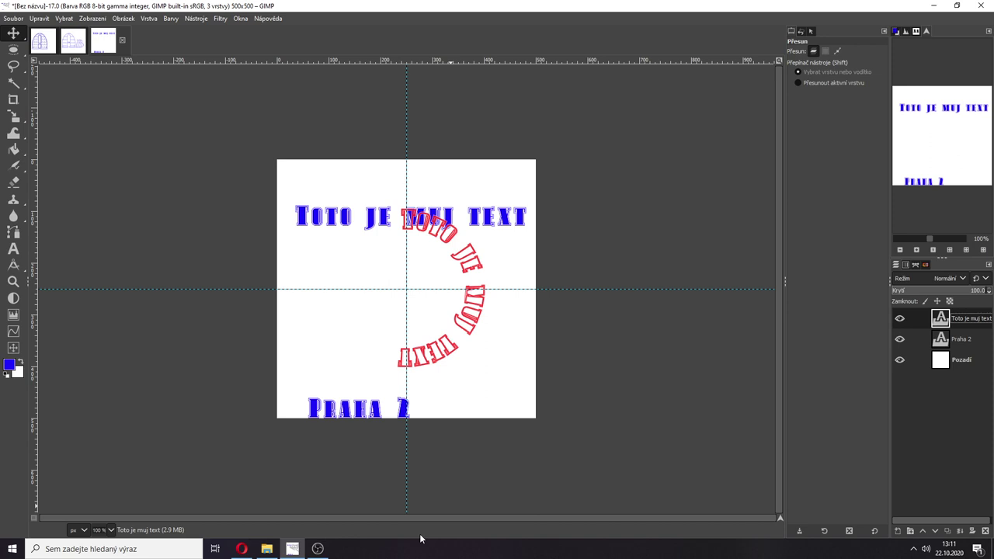
# Delete the straight "Toto je muj text" layer and hide the curved path made from it.
pyautogui.click(915, 264)
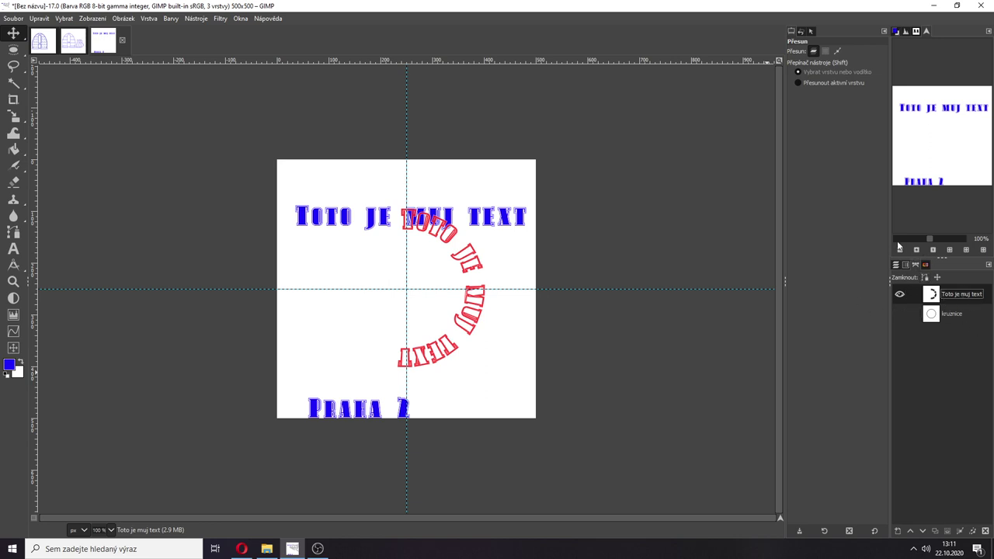
pyautogui.click(897, 265)
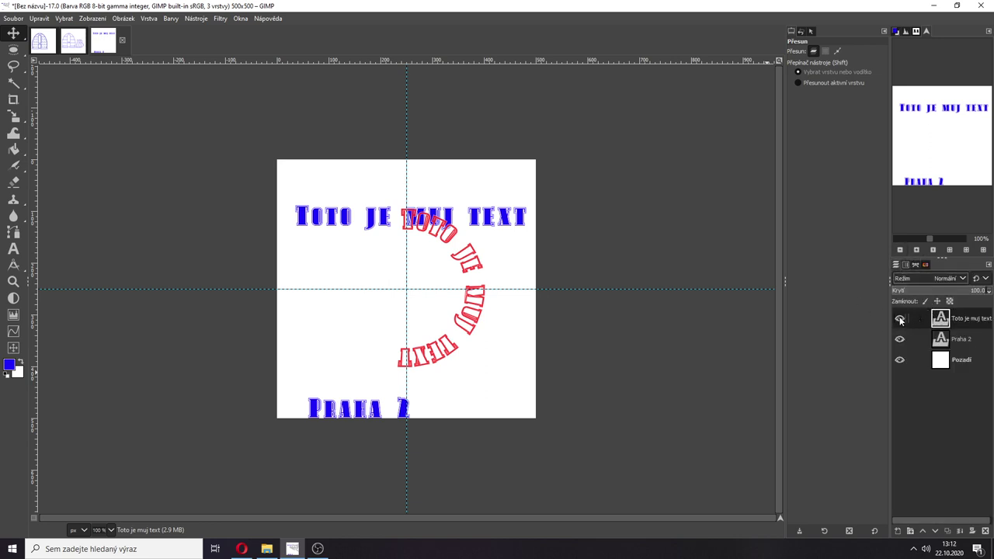
pyautogui.click(985, 532)
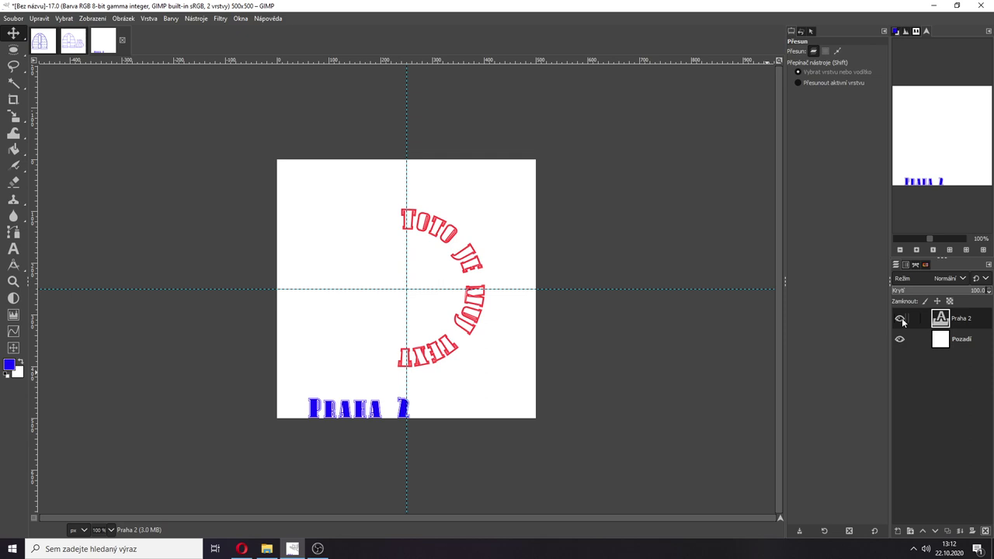
pyautogui.click(917, 266)
pyautogui.click(901, 295)
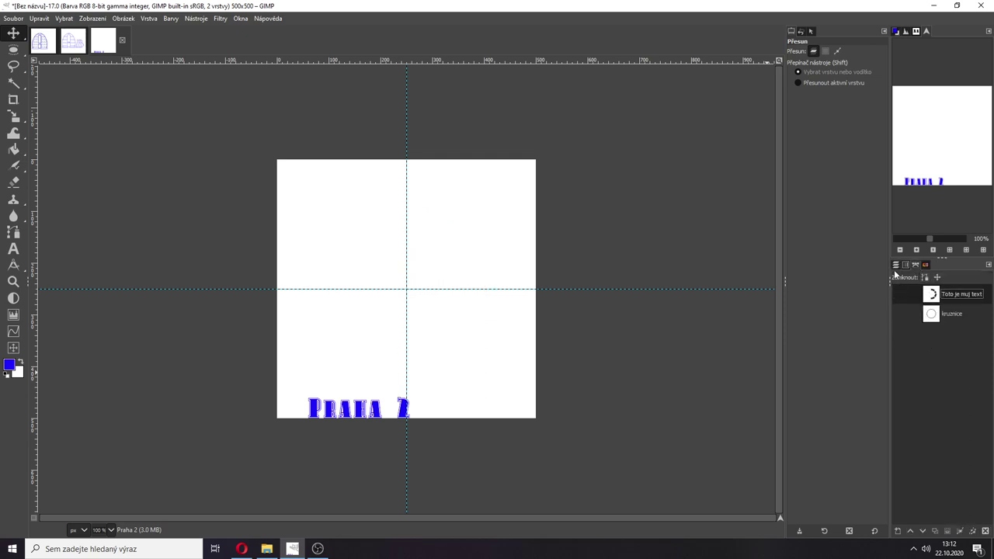
# Move the "Praha 2" text up about 40 px so it lies fully inside the canvas.
pyautogui.click(895, 265)
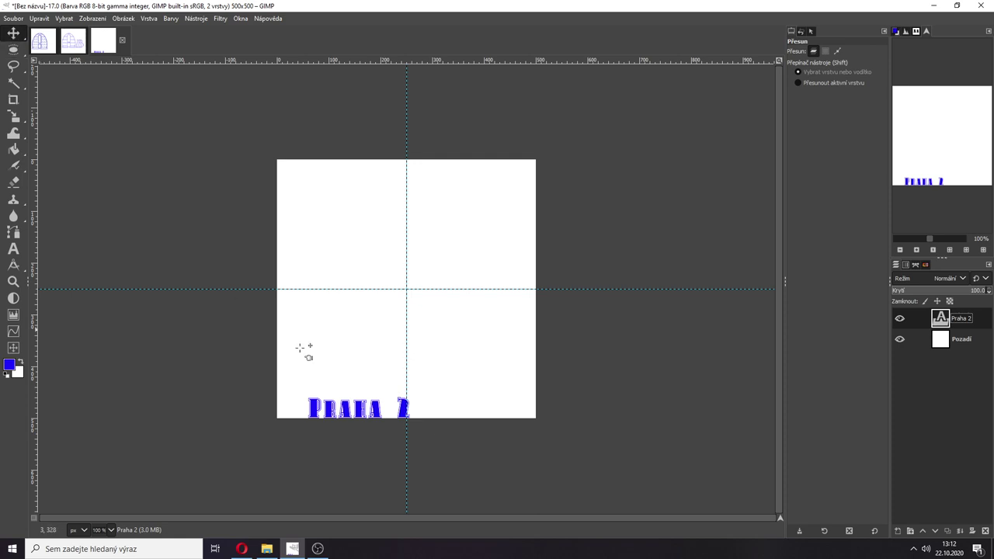
pyautogui.moveTo(352, 418); pyautogui.dragTo(356, 398)
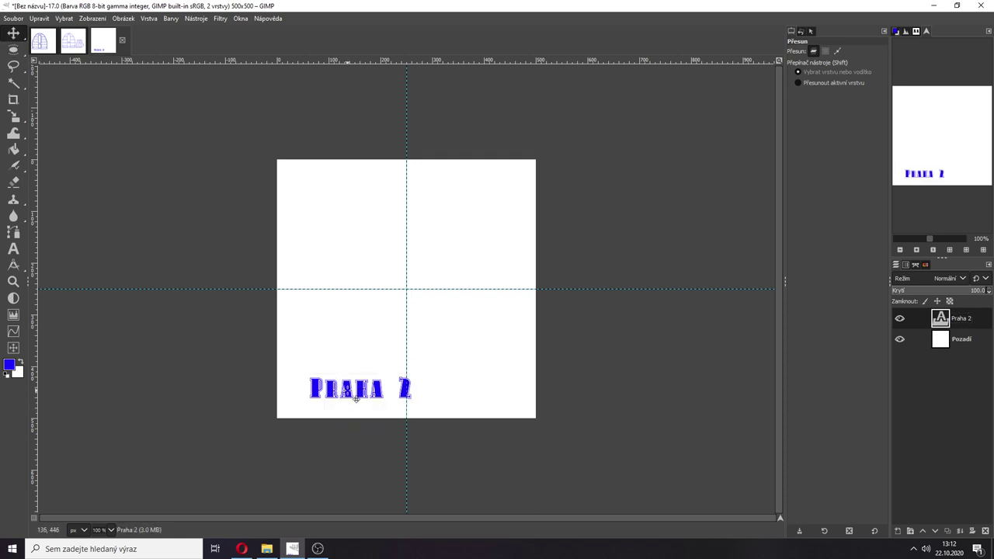
pyautogui.rightClick(348, 394)
pyautogui.click(347, 391)
# Show the curved "Toto je muj text" path again and hide the "Praha 2" layer.
pyautogui.click(917, 265)
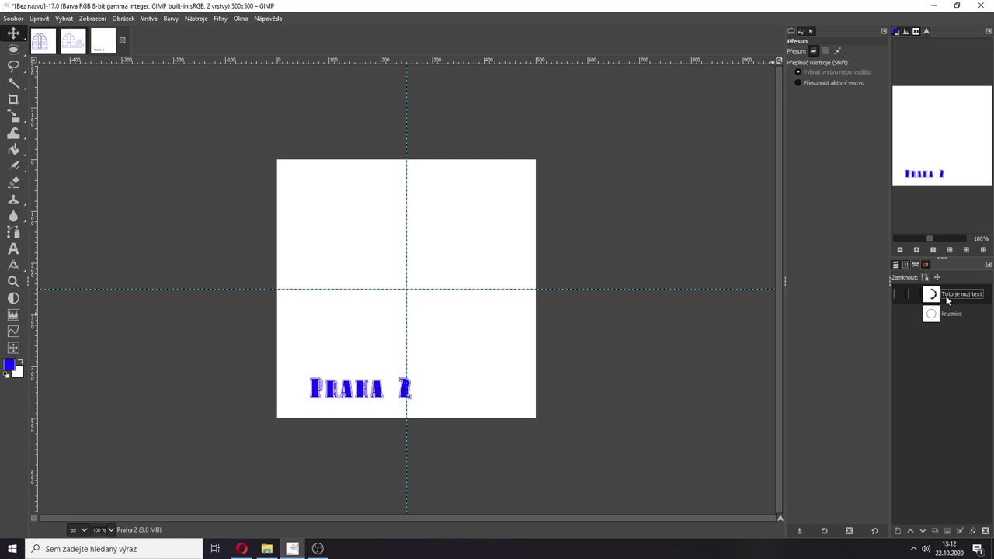
pyautogui.click(899, 294)
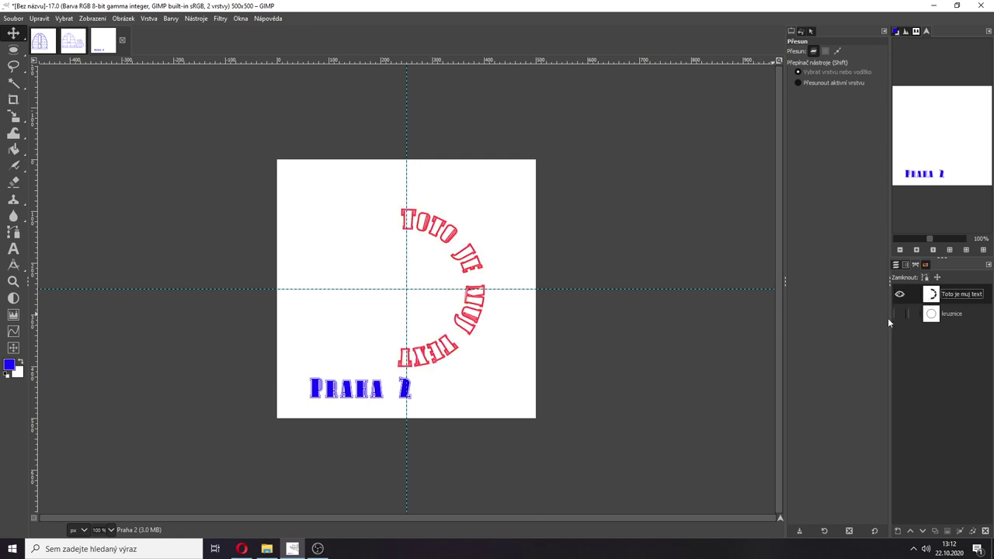
pyautogui.click(895, 265)
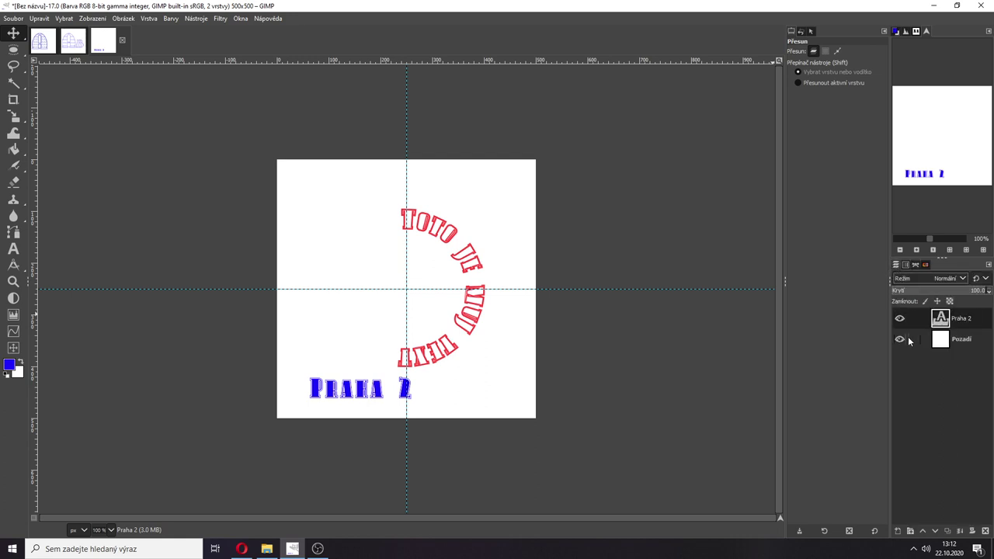
pyautogui.click(899, 319)
# Start a path rotation of "Toto je muj text" and set its centre to the guide intersection at 250, 250 px.
pyautogui.click(916, 265)
pyautogui.doubleClick(961, 294)
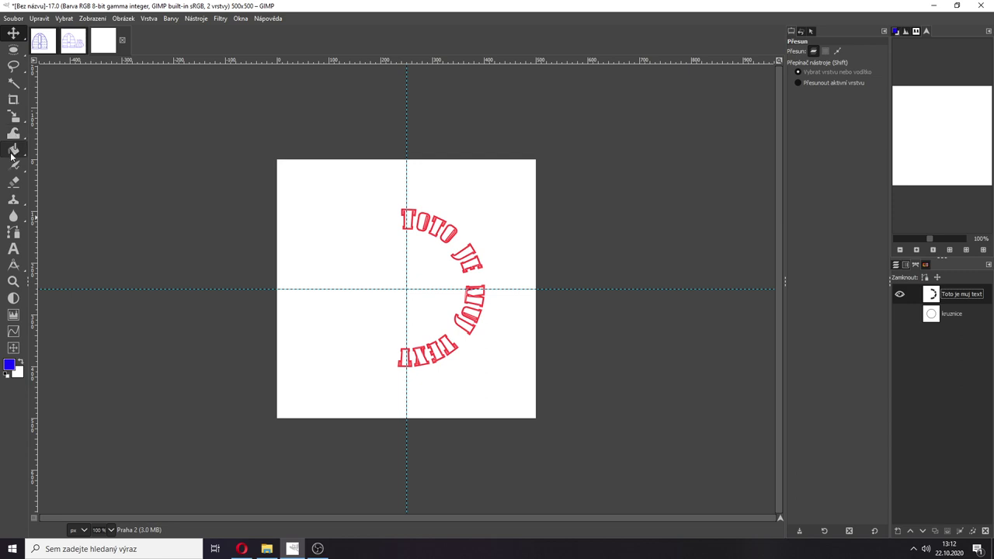
pyautogui.moveTo(14, 116)
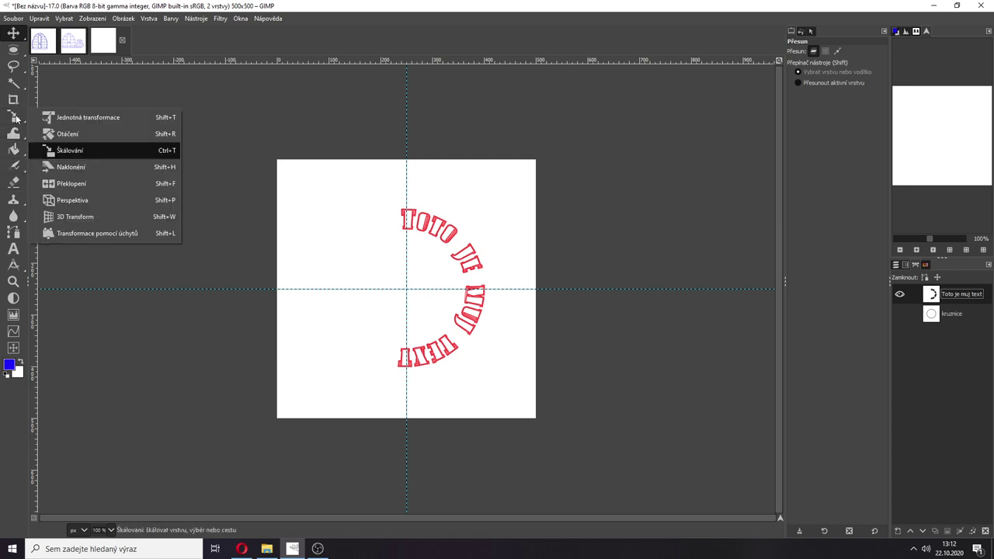
pyautogui.click(68, 134)
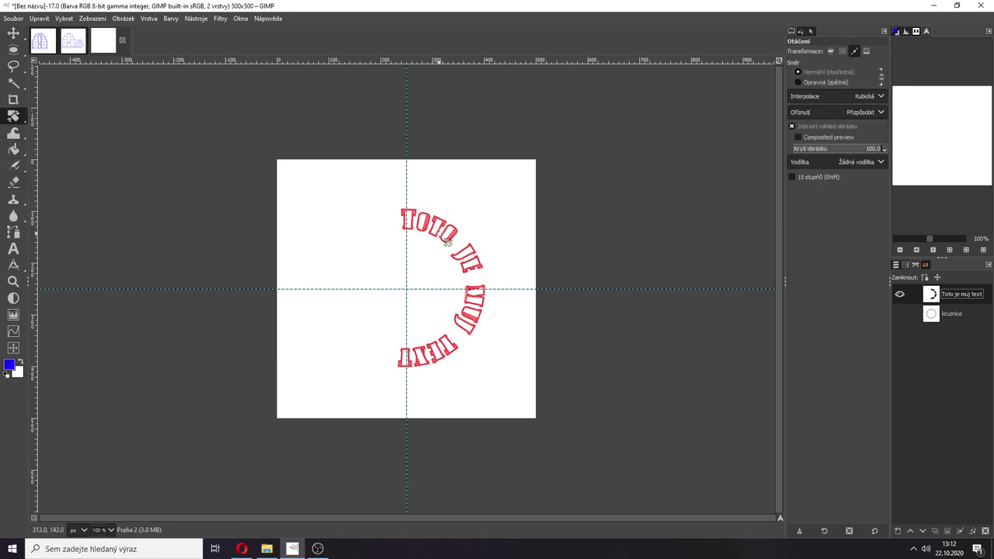
pyautogui.click(855, 52)
pyautogui.click(441, 235)
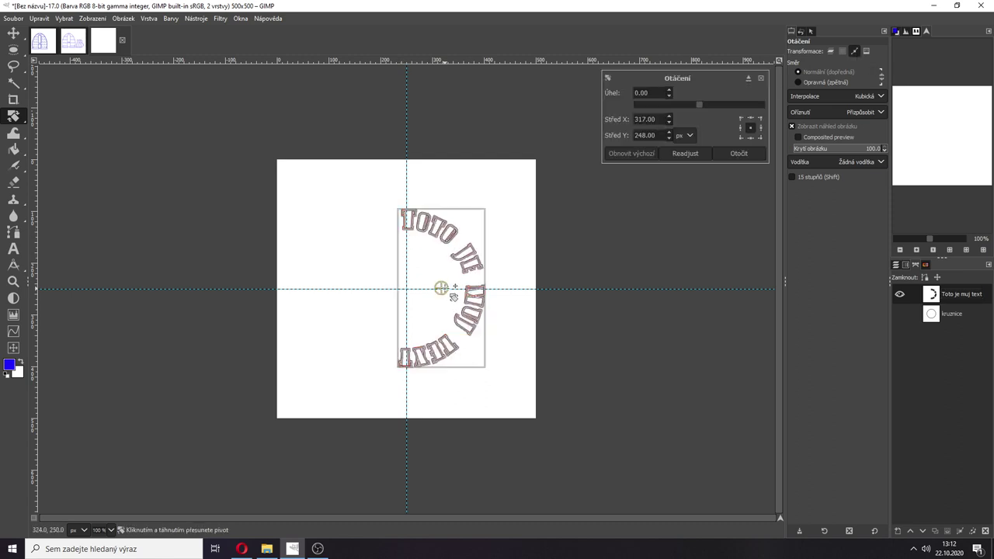
pyautogui.moveTo(449, 299); pyautogui.dragTo(416, 301)
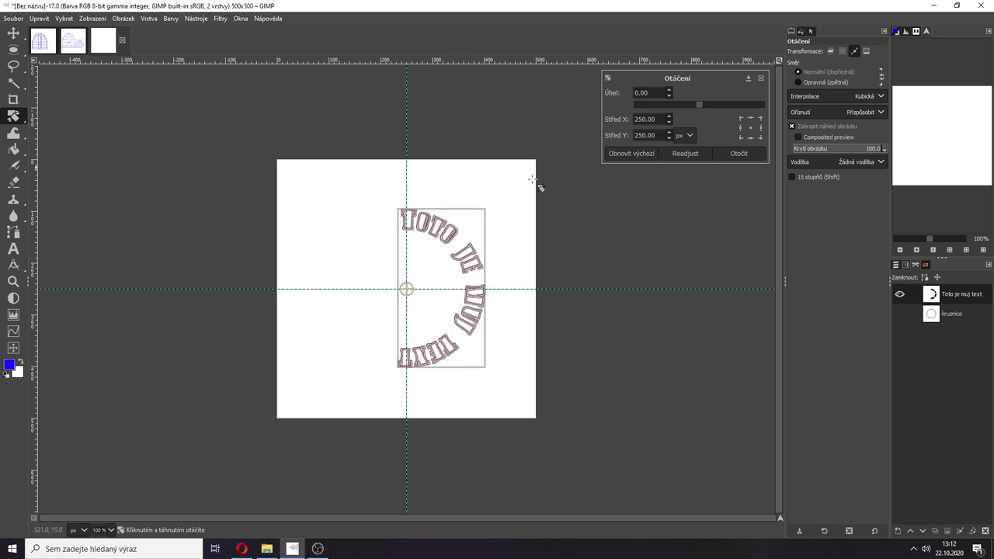
# Rotate the "Toto je muj text" path by -90° about the set centre.
pyautogui.moveTo(702, 103); pyautogui.dragTo(673, 104)
pyautogui.moveTo(670, 101); pyautogui.dragTo(667, 102)
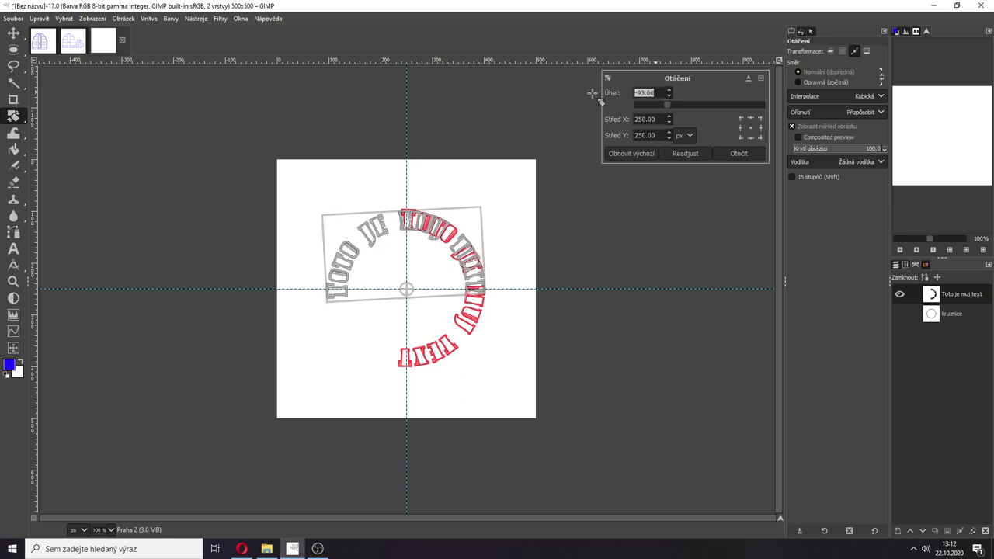
pyautogui.write('-90')
pyautogui.press('Return')
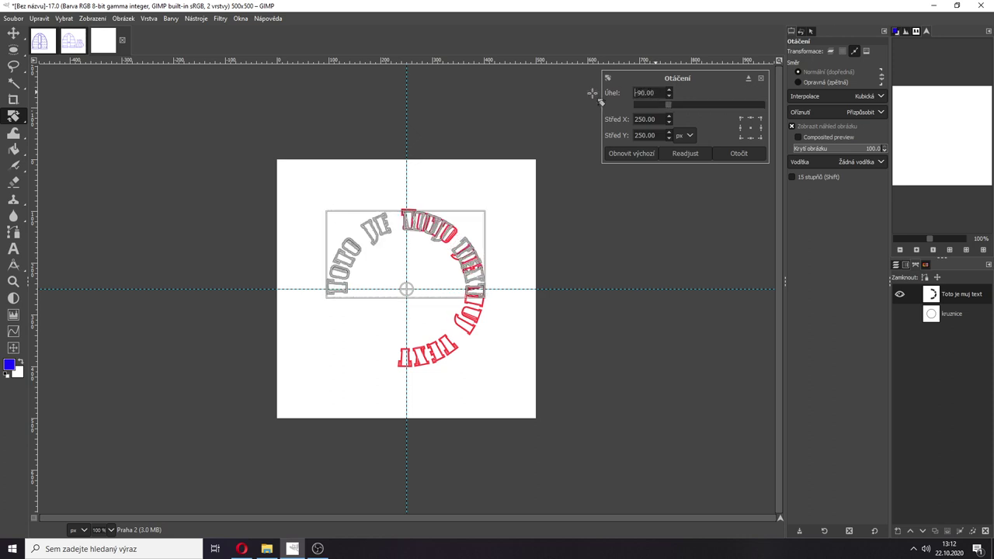
pyautogui.click(738, 154)
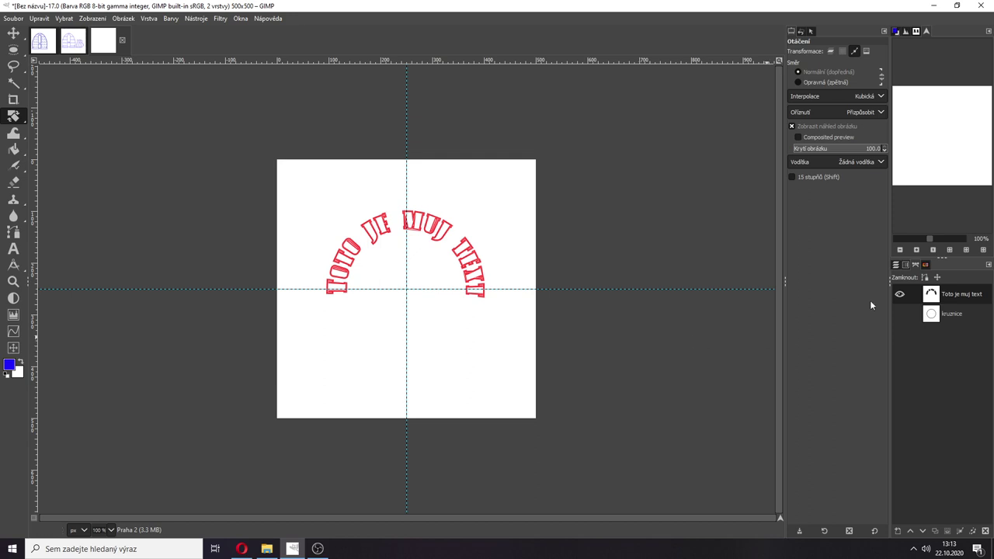
# Hide the "Toto je muj text" path and make the "Praha 2" layer visible again.
pyautogui.click(901, 294)
pyautogui.click(896, 265)
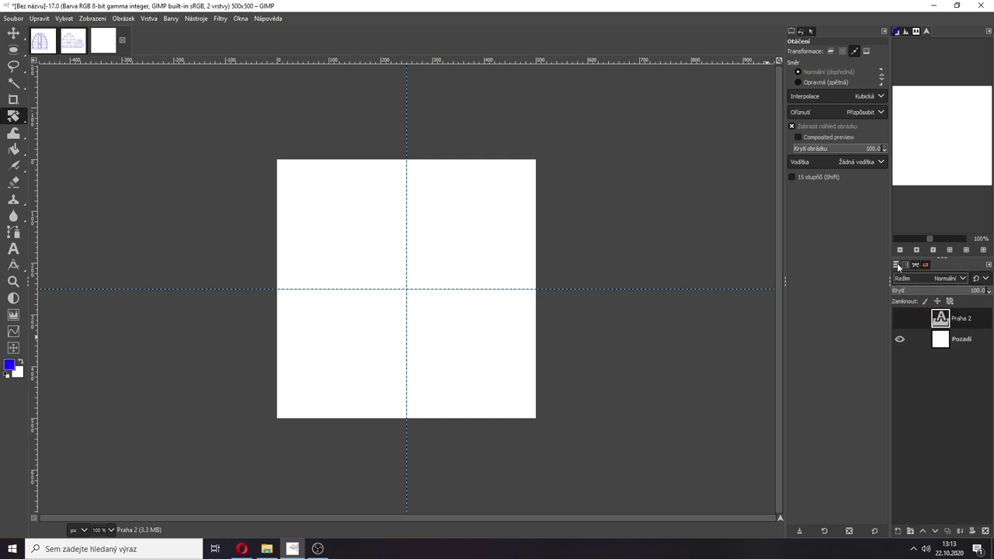
pyautogui.doubleClick(966, 320)
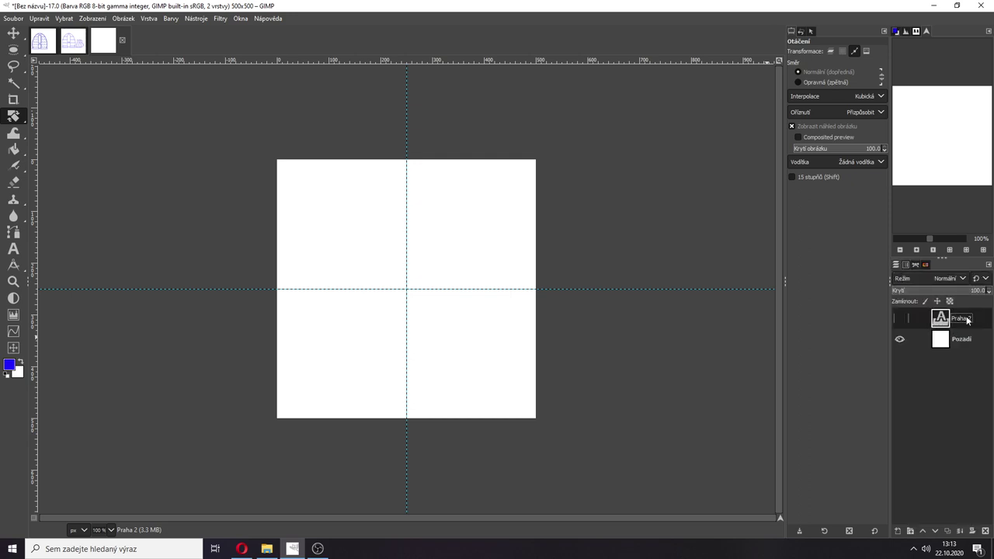
pyautogui.click(901, 318)
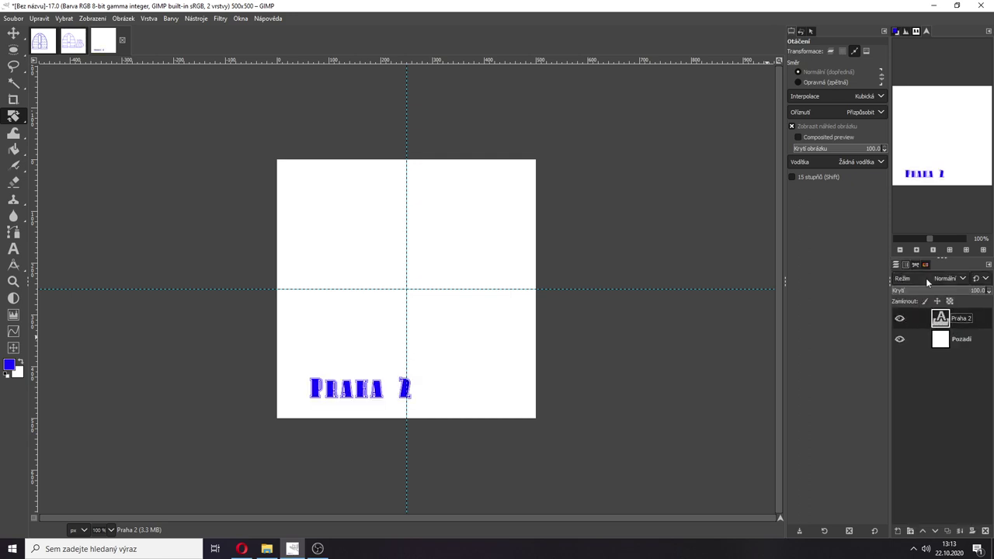
# Try to run the "Praha 2" text along the "Toto je muj text" path, and undo it.
pyautogui.rightClick(951, 319)
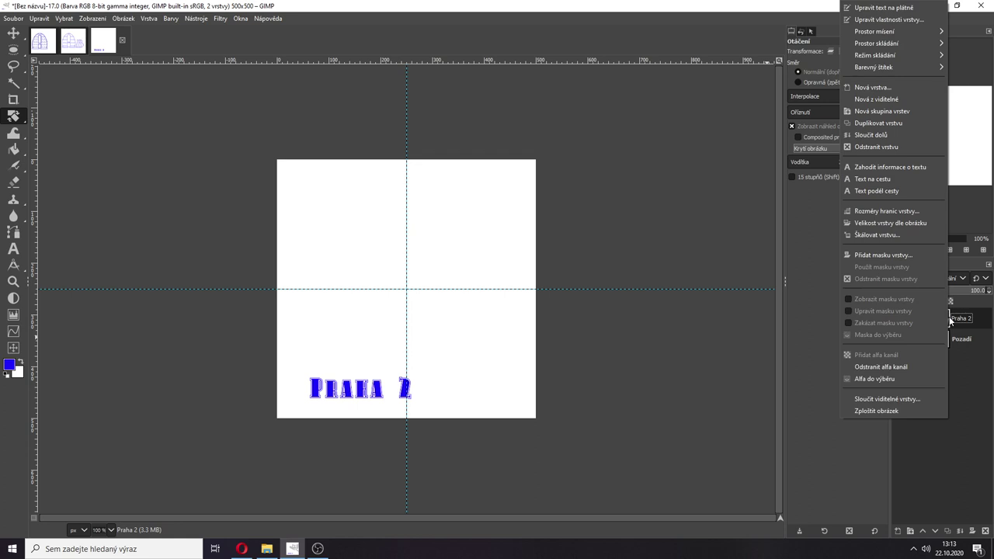
pyautogui.click(865, 192)
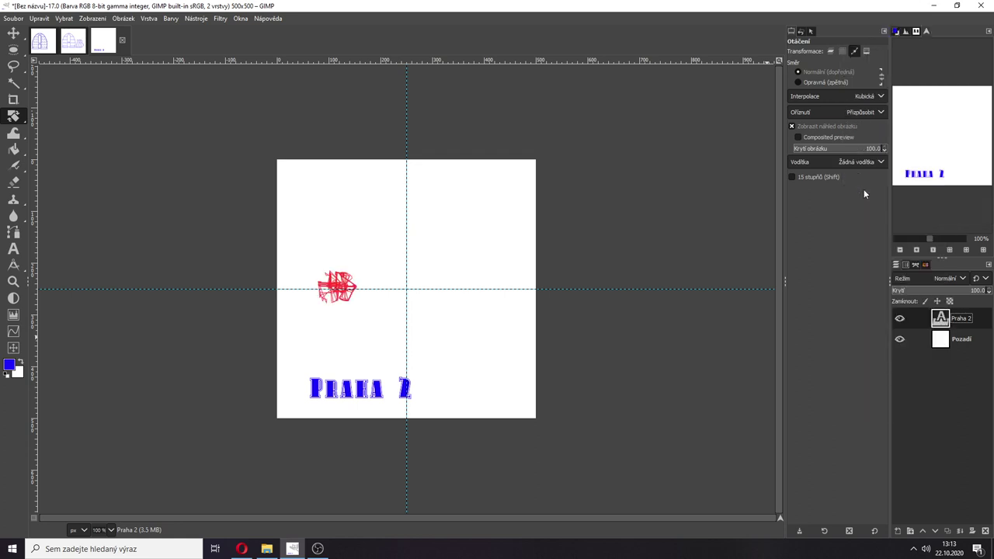
pyautogui.hotkey('ctrl', 'z')
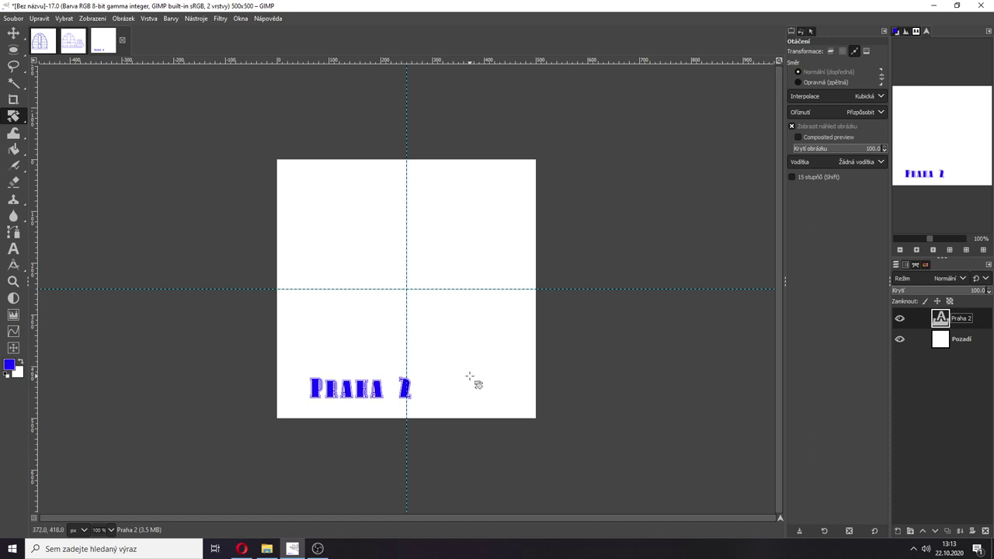
# Select the kruznice path, try placing the "Praha 2" text along it, and undo the result.
pyautogui.click(915, 266)
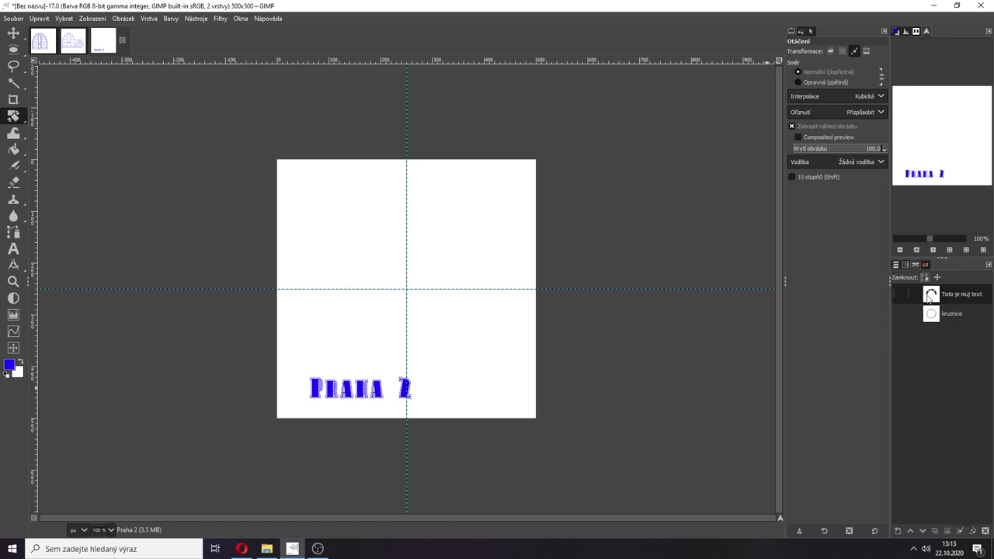
pyautogui.click(946, 316)
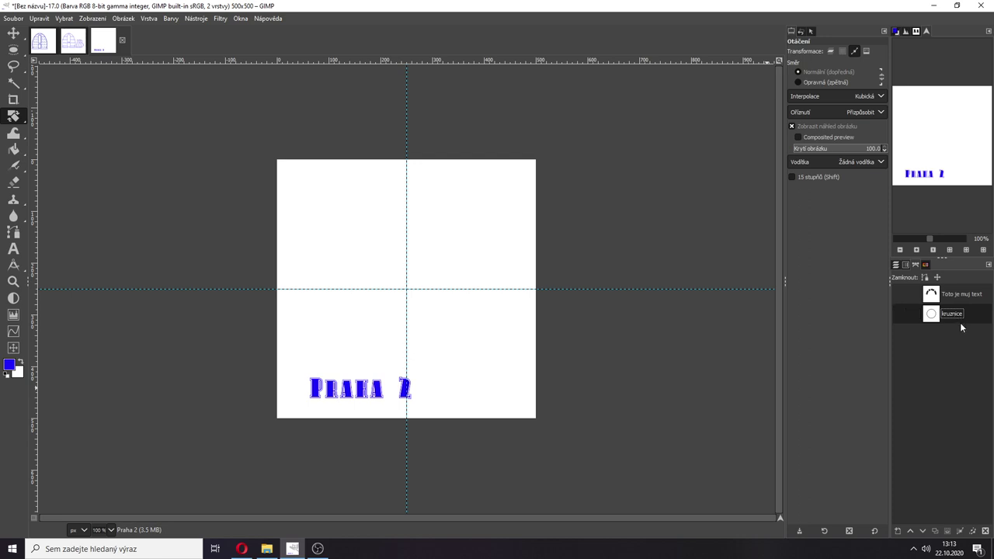
pyautogui.click(897, 265)
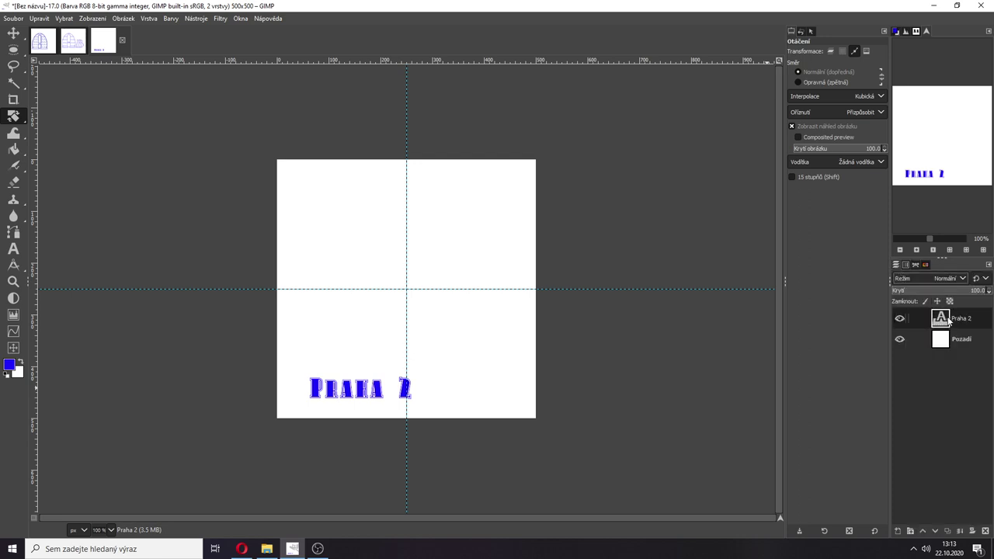
pyautogui.rightClick(954, 322)
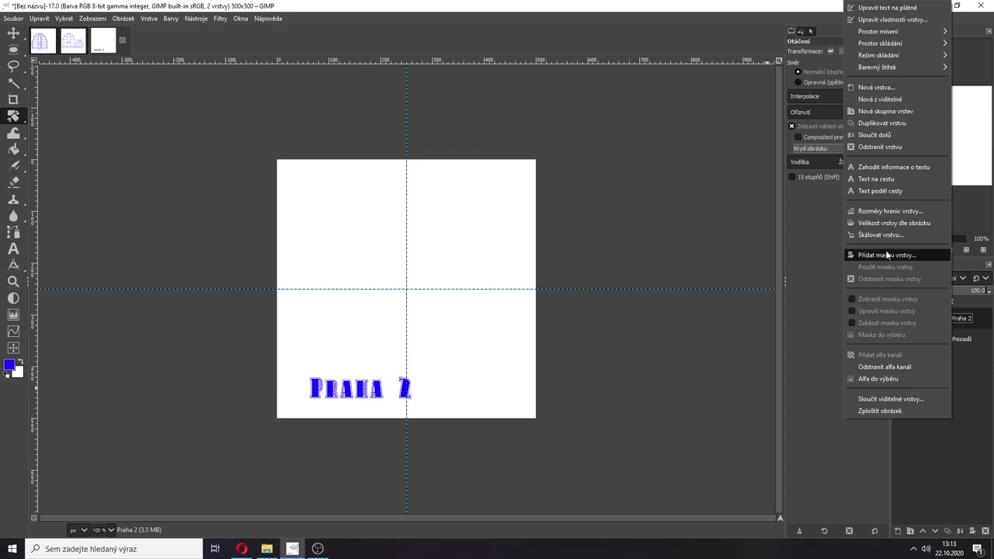
pyautogui.click(885, 192)
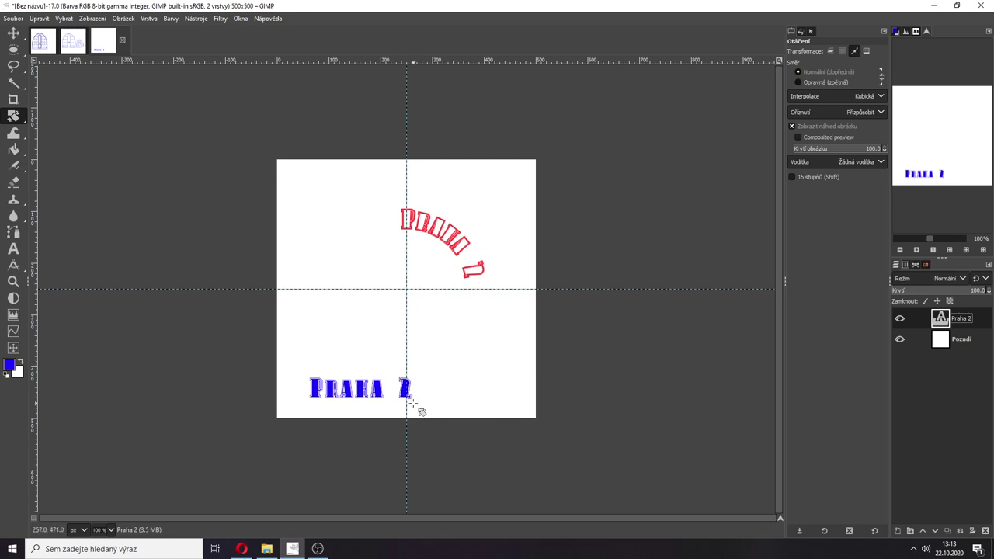
pyautogui.hotkey('ctrl', 'z')
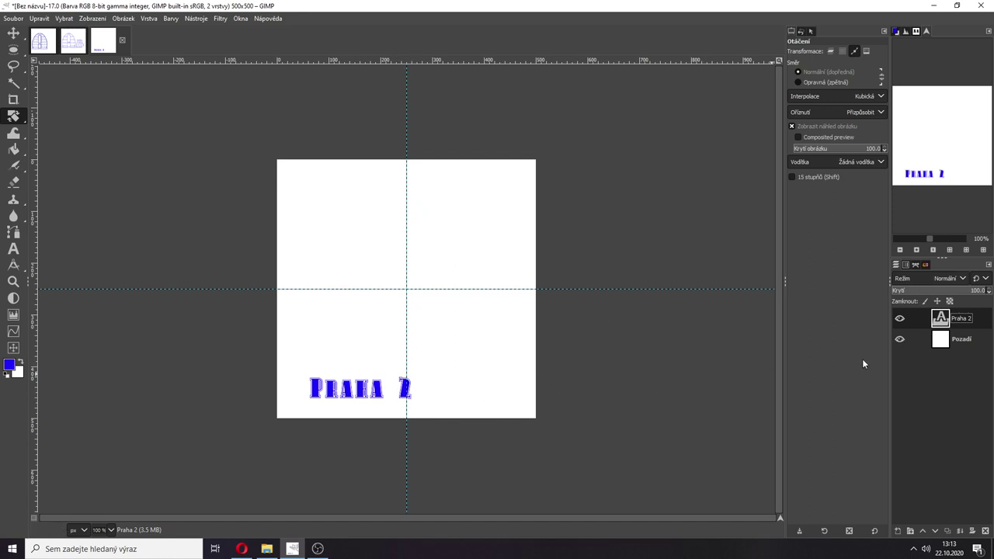
# Move the "Praha 2" text layer slightly to the left with the Move tool.
pyautogui.click(31, 42)
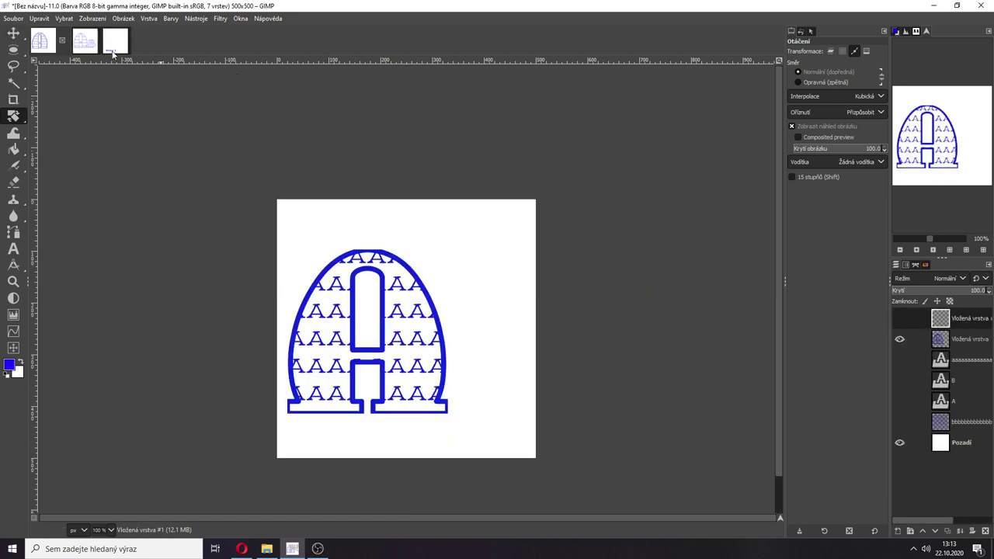
pyautogui.click(41, 44)
pyautogui.click(13, 32)
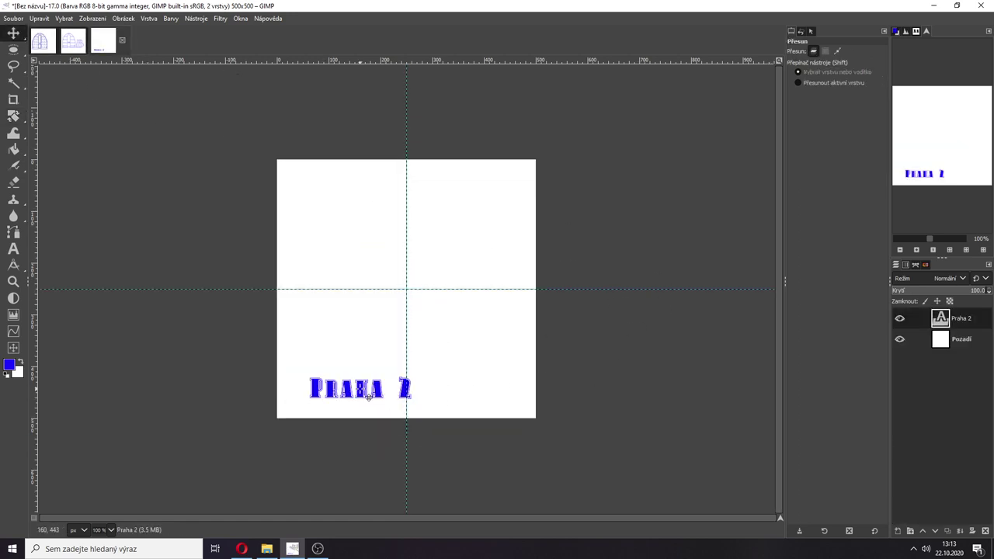
pyautogui.moveTo(368, 396); pyautogui.dragTo(351, 396)
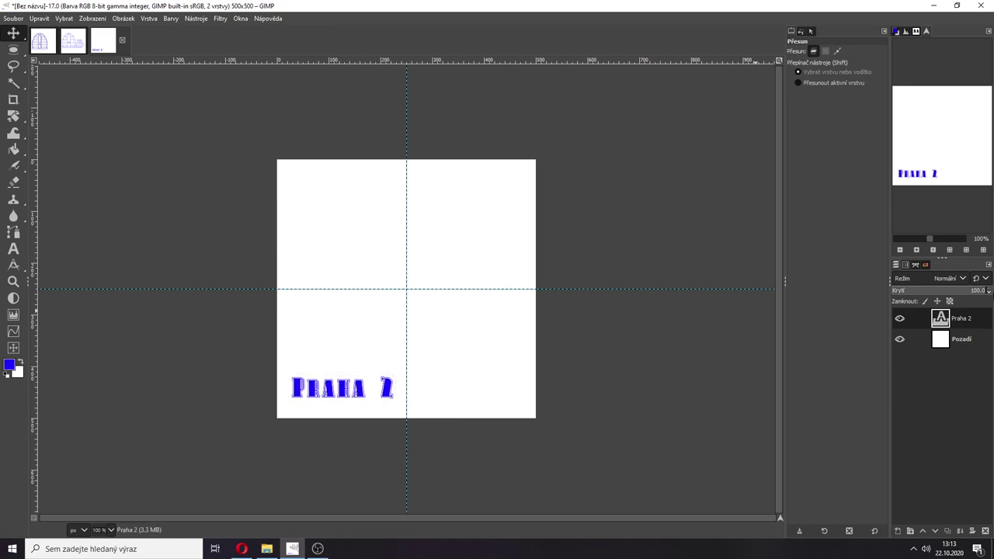
pyautogui.click(917, 266)
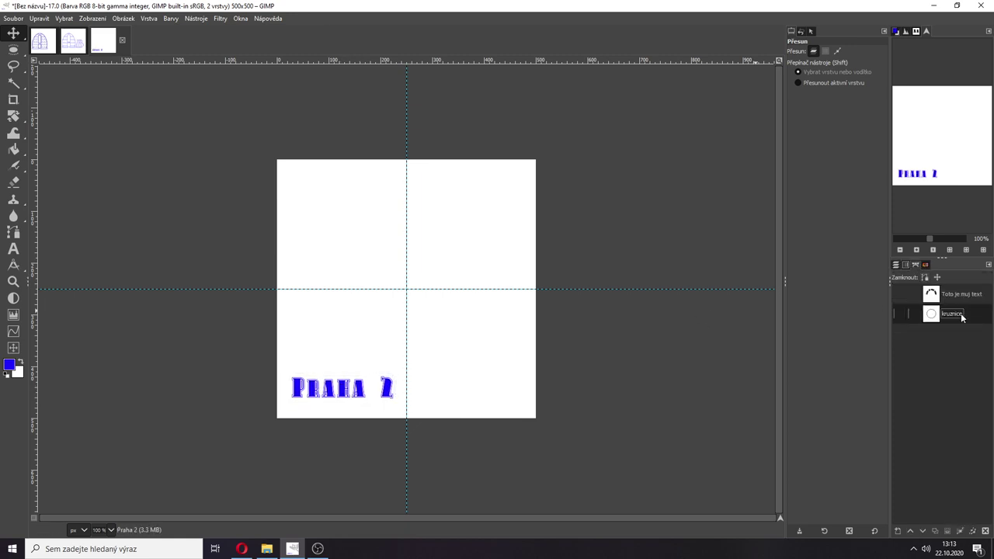
pyautogui.click(897, 265)
pyautogui.doubleClick(963, 317)
pyautogui.press('Return')
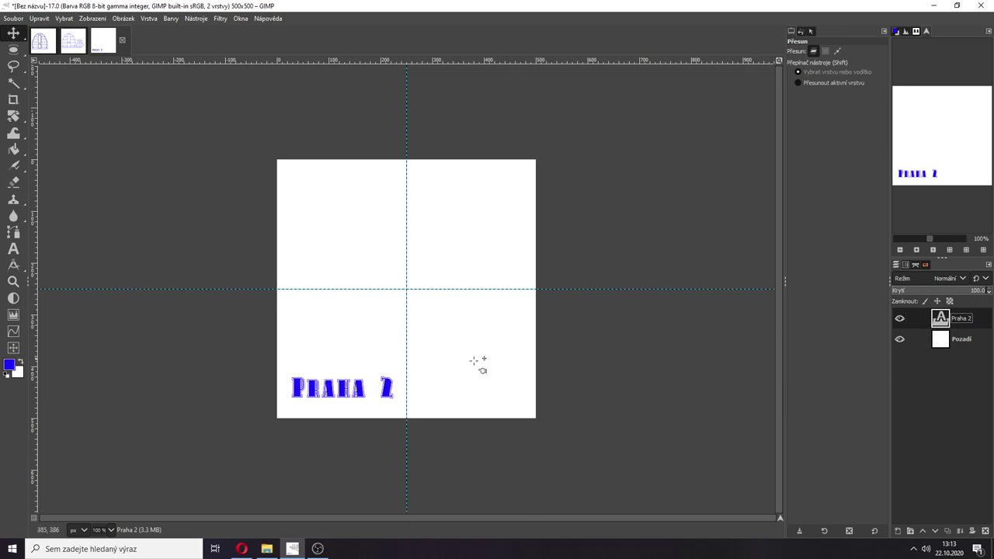
pyautogui.click(381, 398)
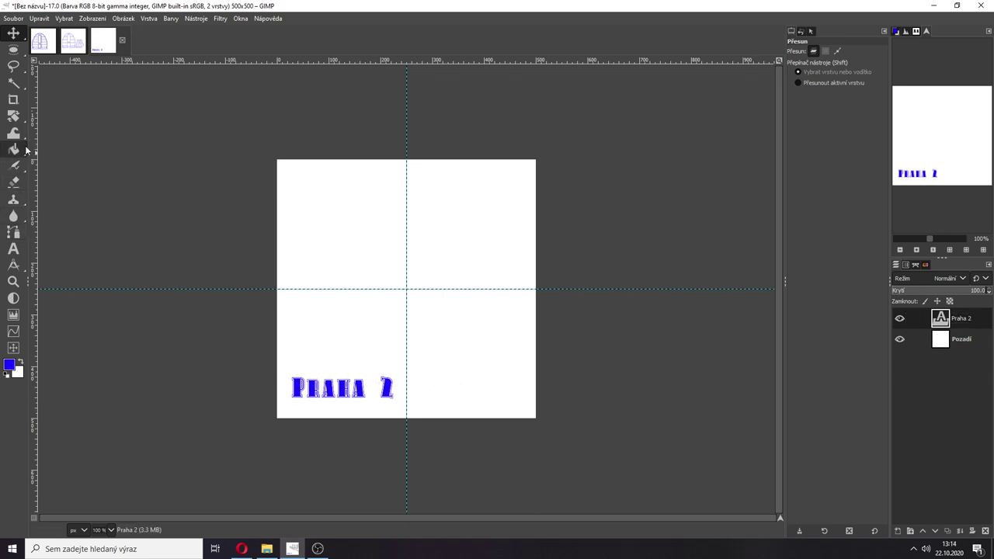
# Flip the kruznice path horizontally and move it above the "Toto je muj text" path.
pyautogui.moveTo(19, 121)
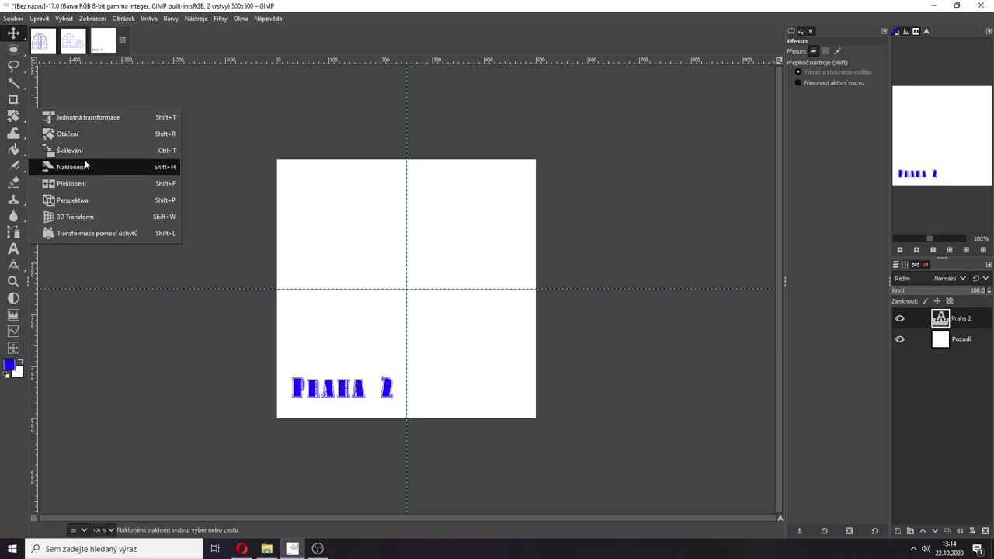
pyautogui.click(96, 181)
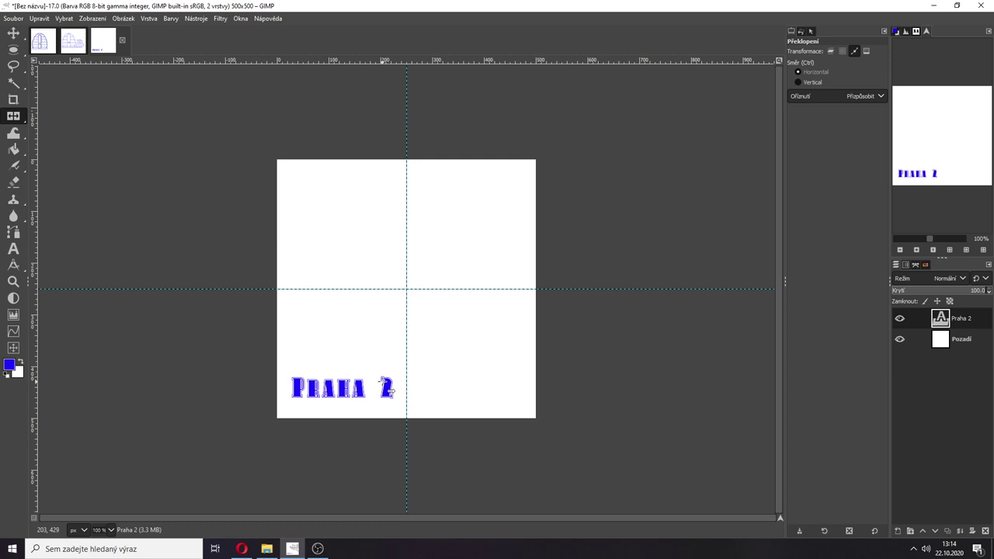
pyautogui.click(917, 266)
pyautogui.moveTo(940, 313); pyautogui.dragTo(924, 289)
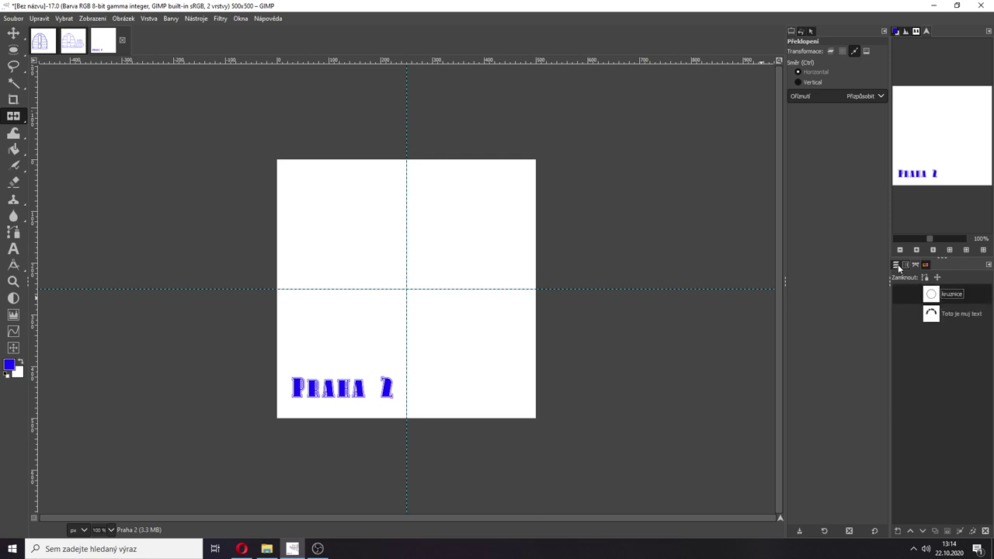
# Place the "Praha 2" text along the flipped kruznice path and hide the "Praha 2" layer.
pyautogui.click(897, 266)
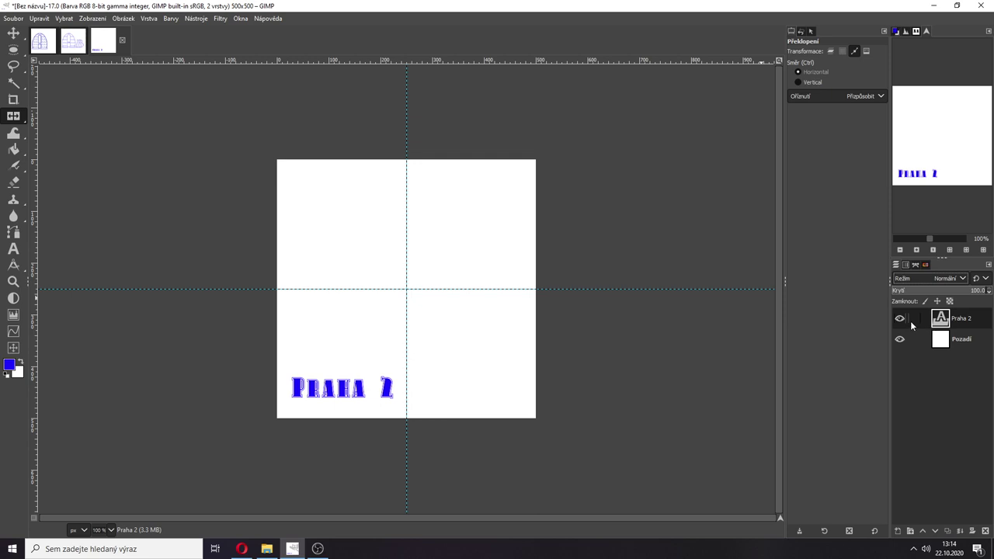
pyautogui.rightClick(970, 321)
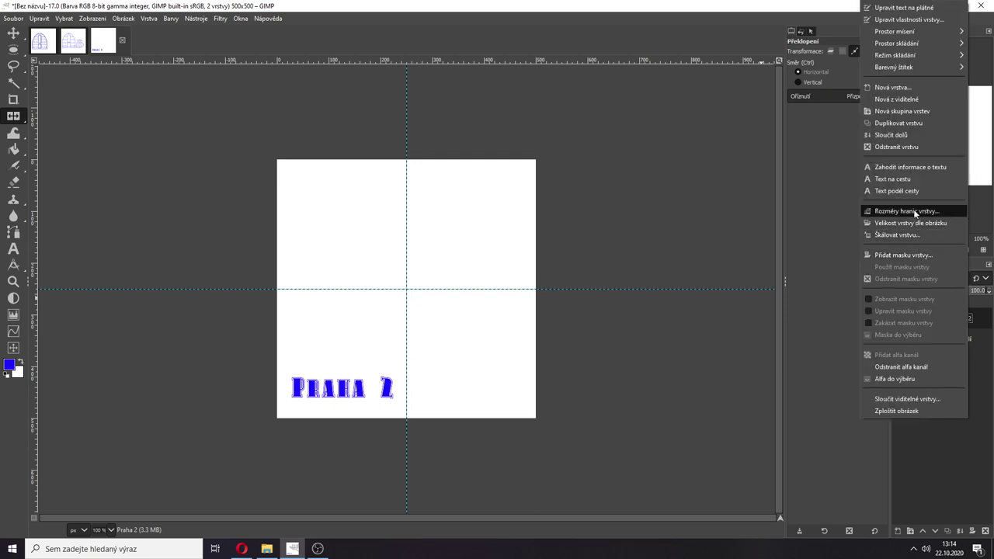
pyautogui.click(899, 191)
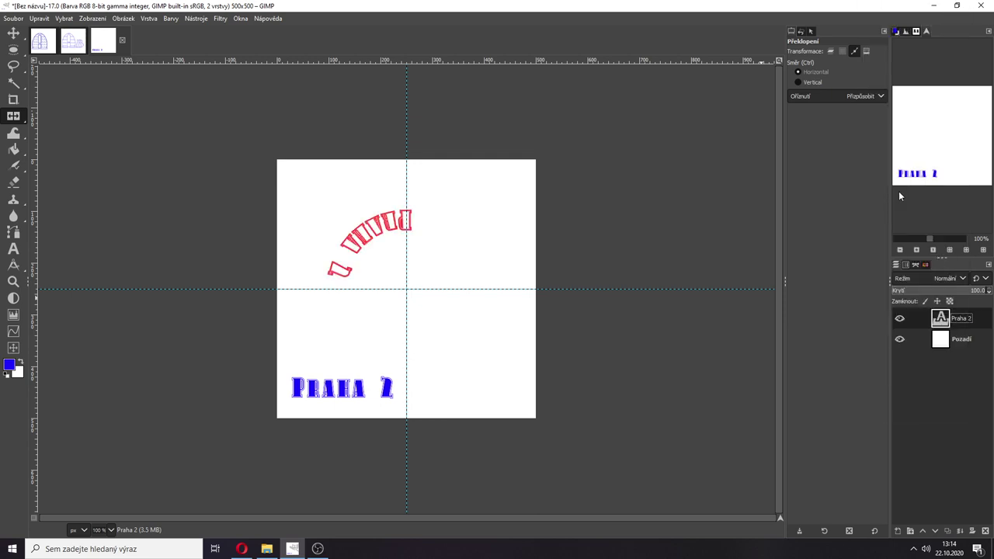
pyautogui.click(900, 319)
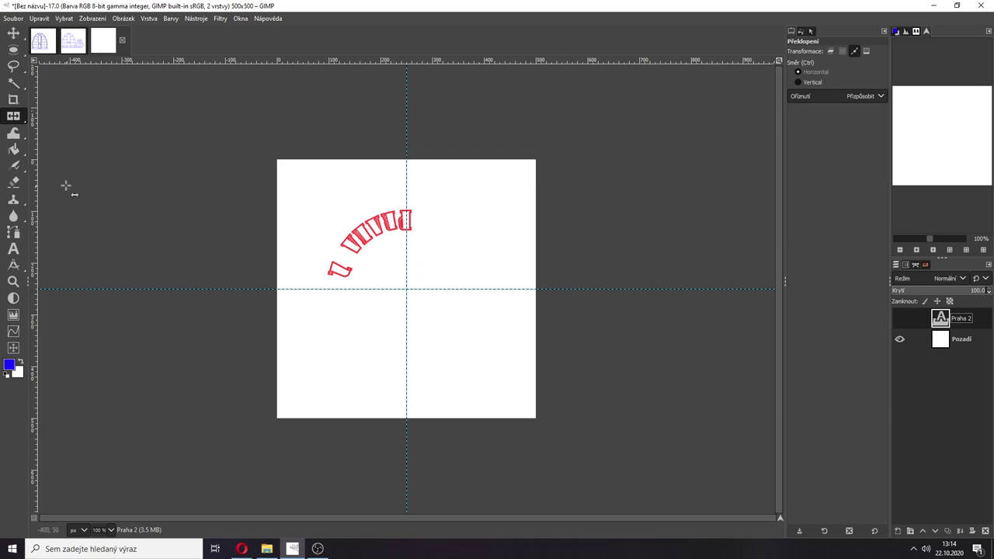
# Rotate the curved "Praha 2" path by -148.50° about the guide intersection at 250, 250 px.
pyautogui.click(916, 264)
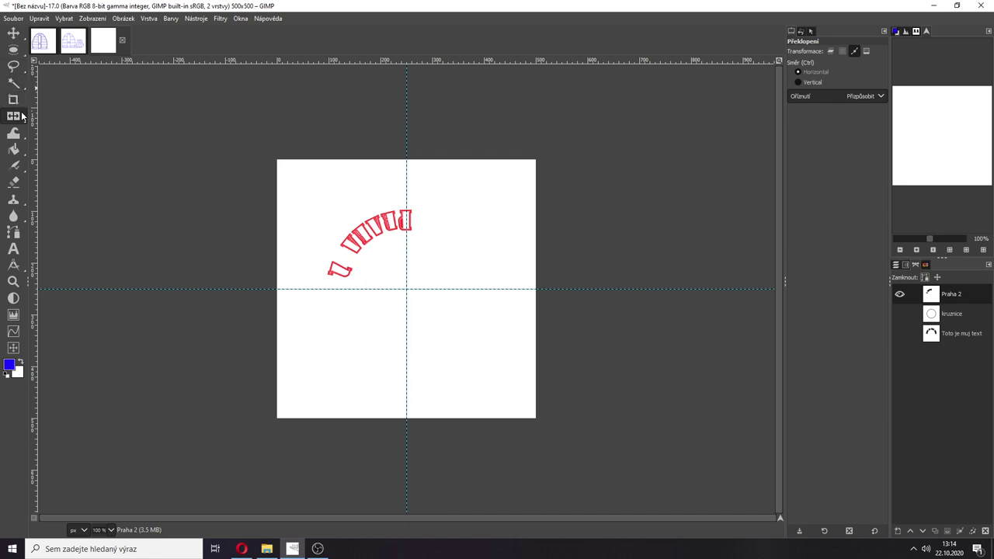
pyautogui.moveTo(18, 118)
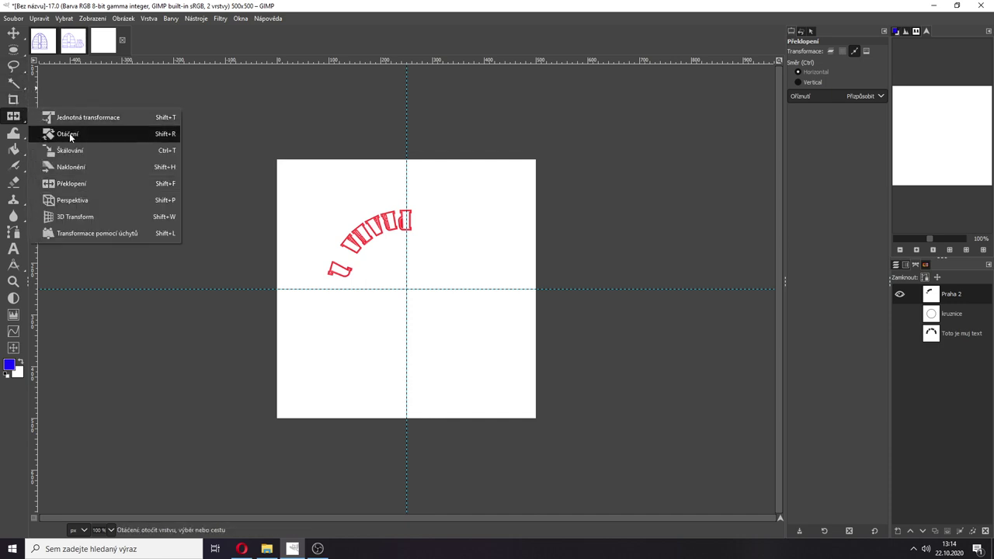
pyautogui.click(78, 133)
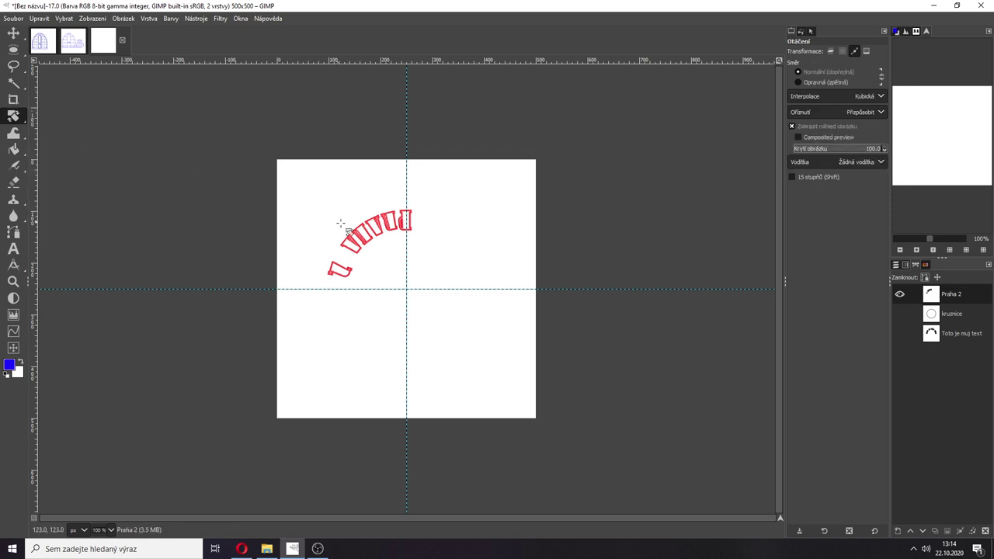
pyautogui.click(379, 242)
pyautogui.moveTo(371, 246); pyautogui.dragTo(406, 288)
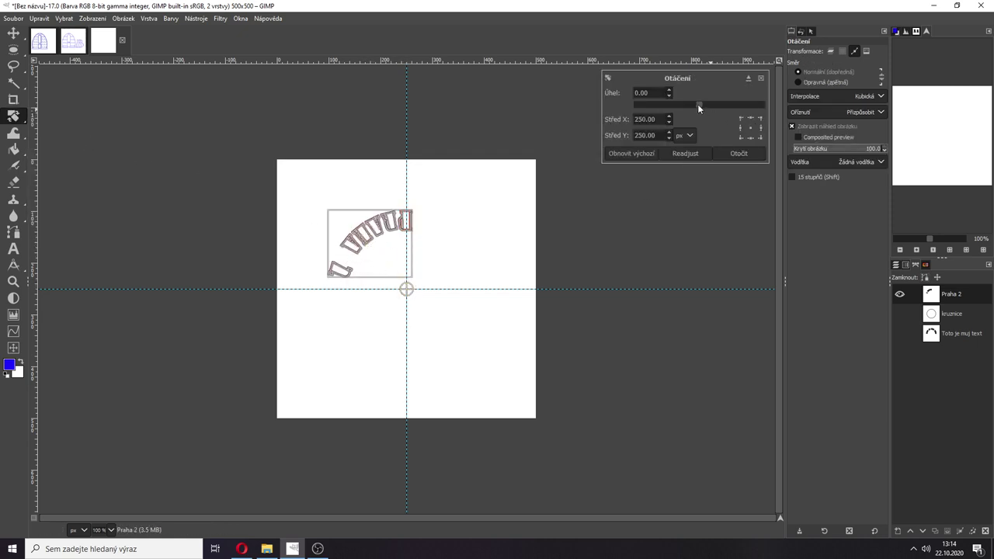
pyautogui.moveTo(698, 104); pyautogui.dragTo(647, 100)
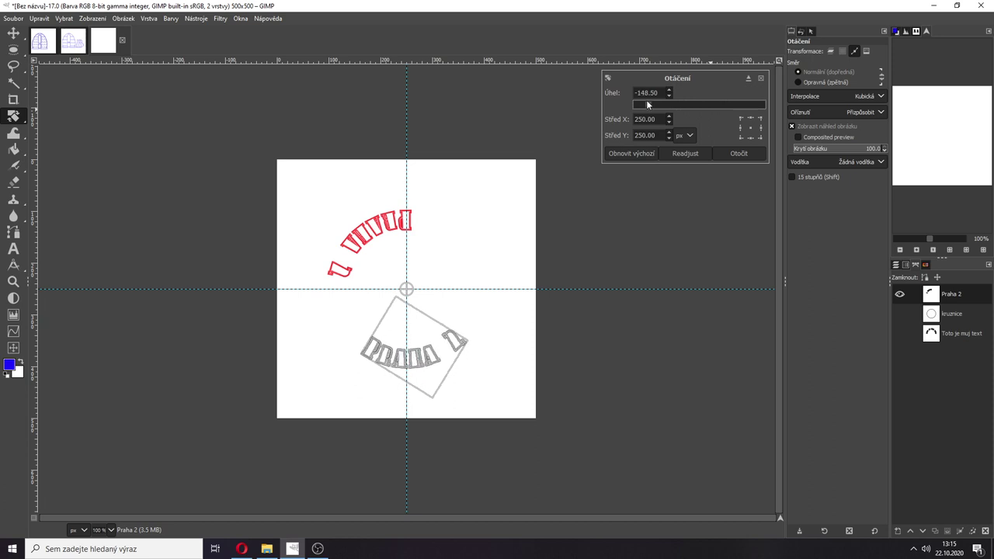
pyautogui.click(737, 154)
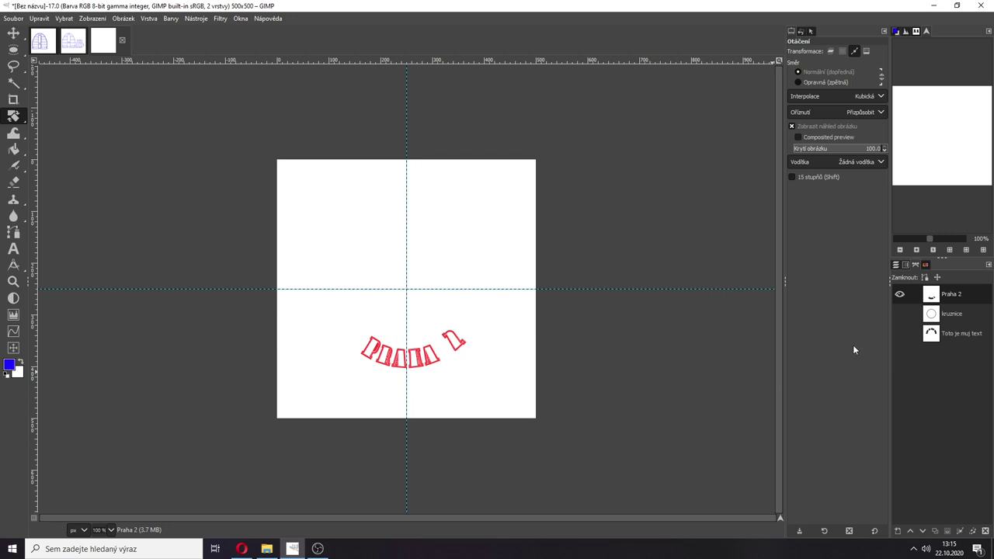
# Show the "Toto je muj text" path together with the rotated "Praha 2" path.
pyautogui.click(899, 334)
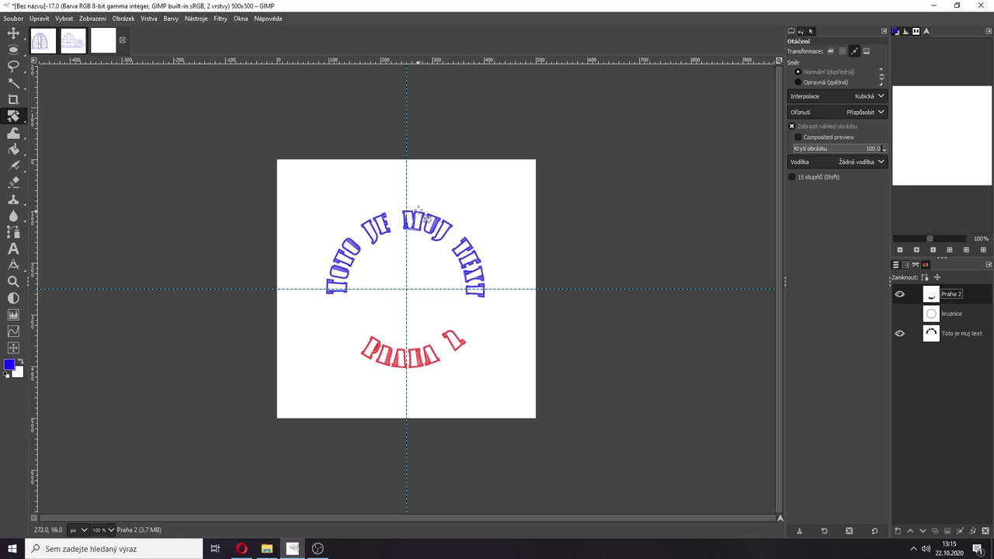
pyautogui.click(940, 336)
pyautogui.click(956, 299)
# Move the "Toto je muj text" path above "Praha 2" and create a selection from it.
pyautogui.click(942, 334)
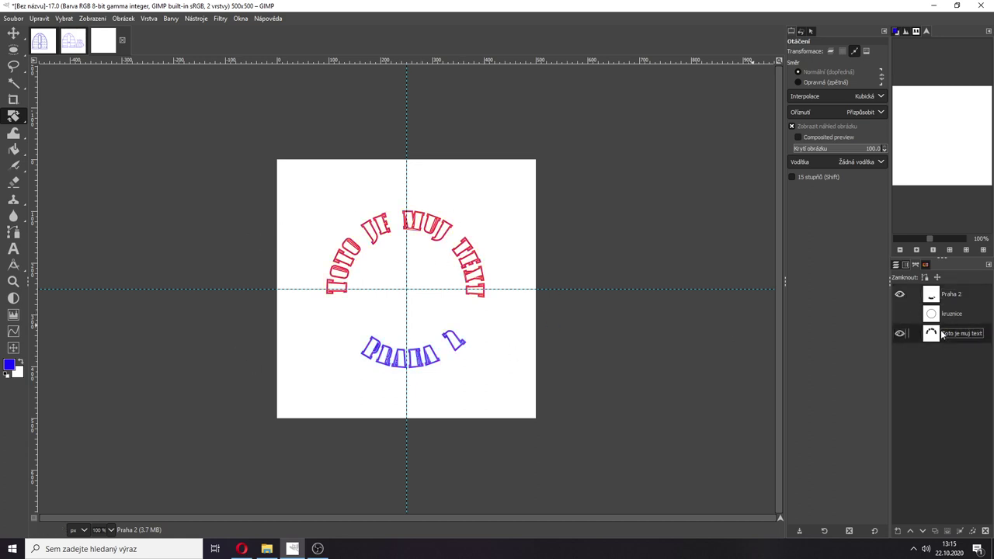
pyautogui.moveTo(942, 334); pyautogui.dragTo(932, 289)
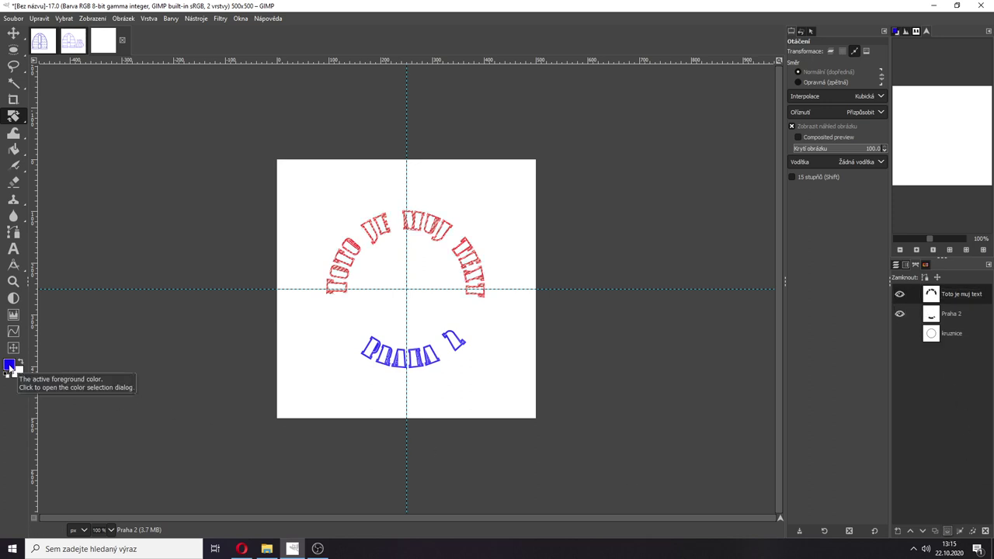
# Change the foreground colour to light green 8ac972.
pyautogui.click(9, 366)
pyautogui.click(548, 222)
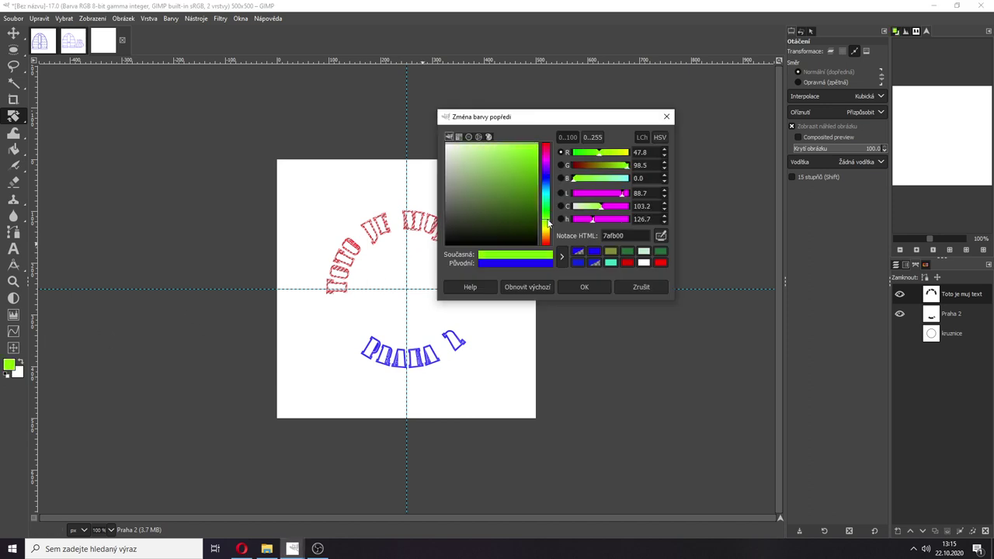
pyautogui.moveTo(548, 223); pyautogui.dragTo(547, 220)
pyautogui.click(487, 163)
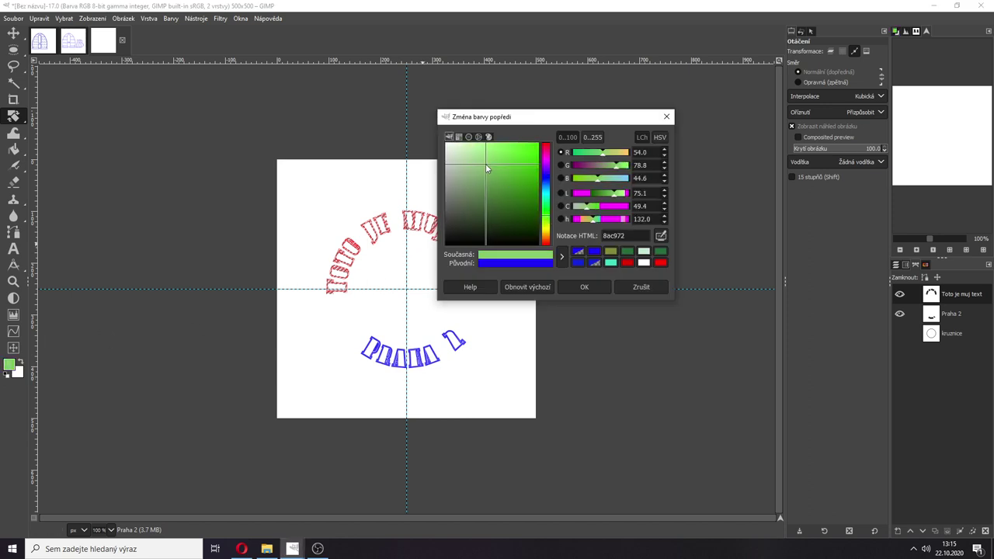
pyautogui.click(565, 287)
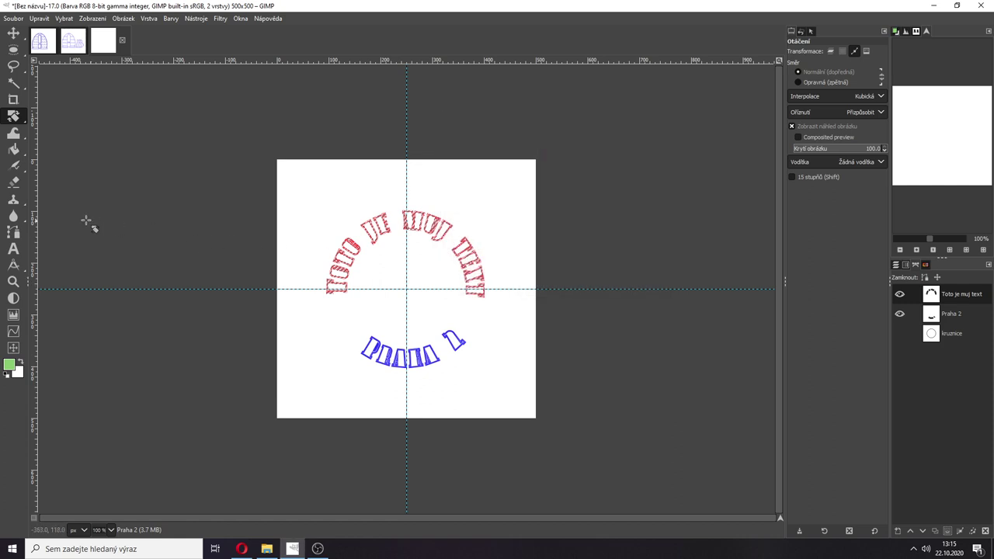
# Add a new layer and bucket-fill the "Toto je muj text" selection on it with the green foreground colour.
pyautogui.click(16, 151)
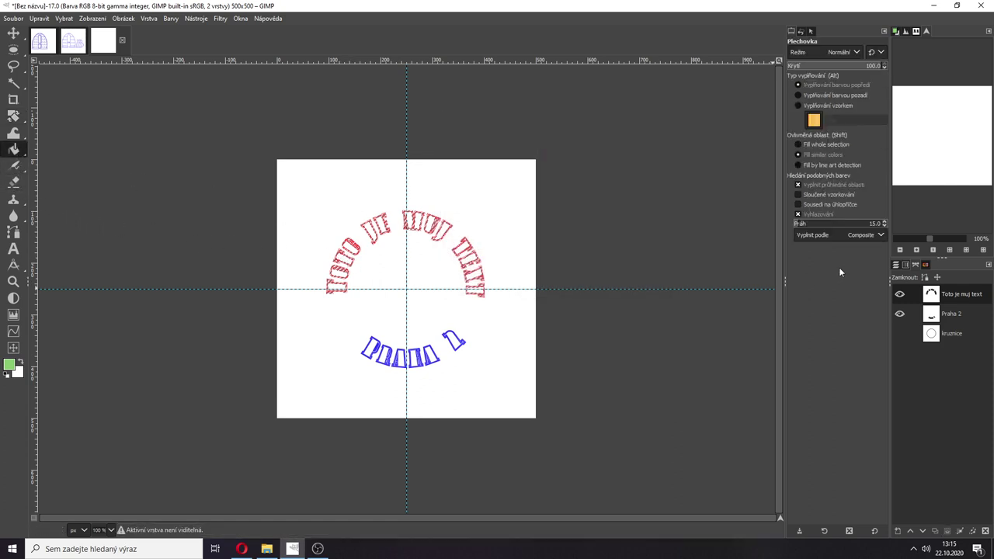
pyautogui.click(897, 267)
pyautogui.click(899, 531)
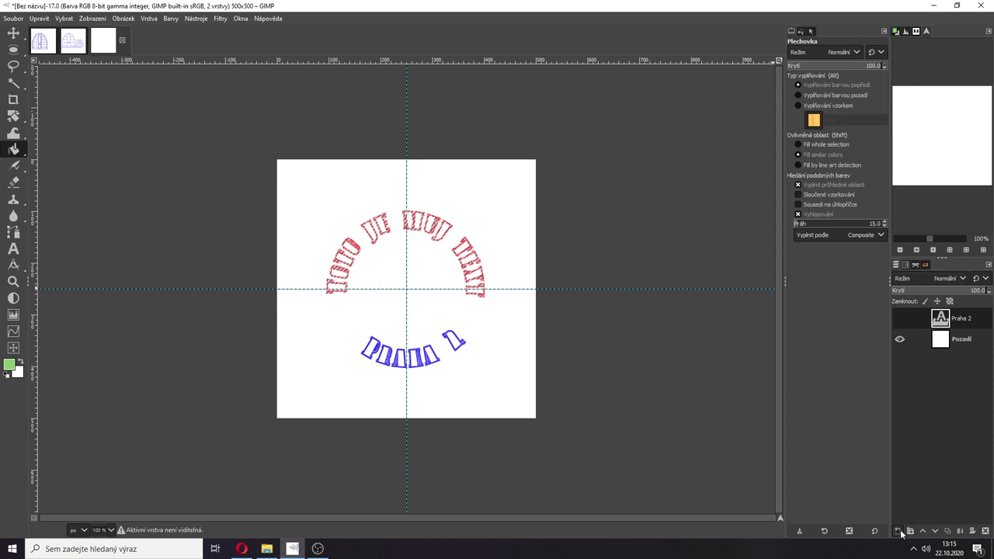
pyautogui.click(911, 520)
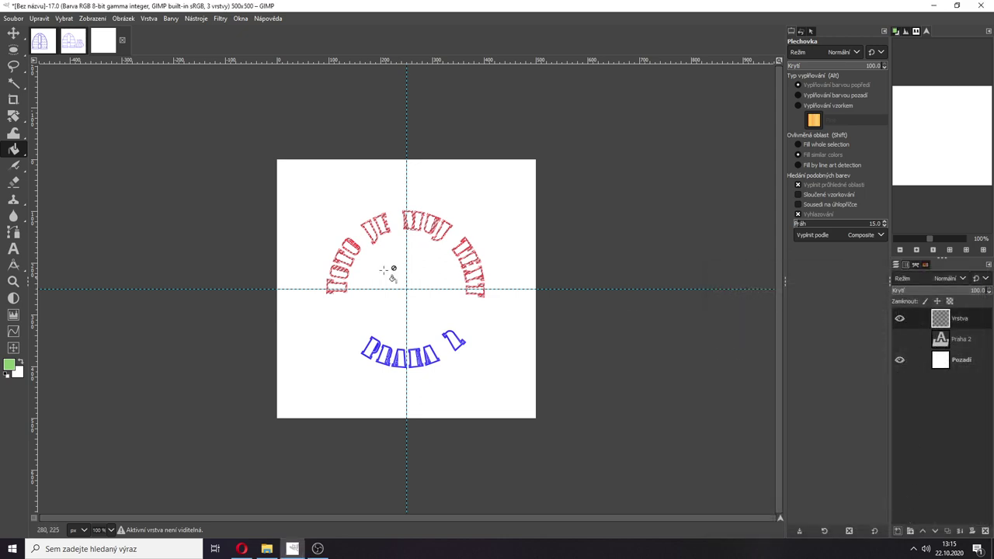
pyautogui.click(344, 257)
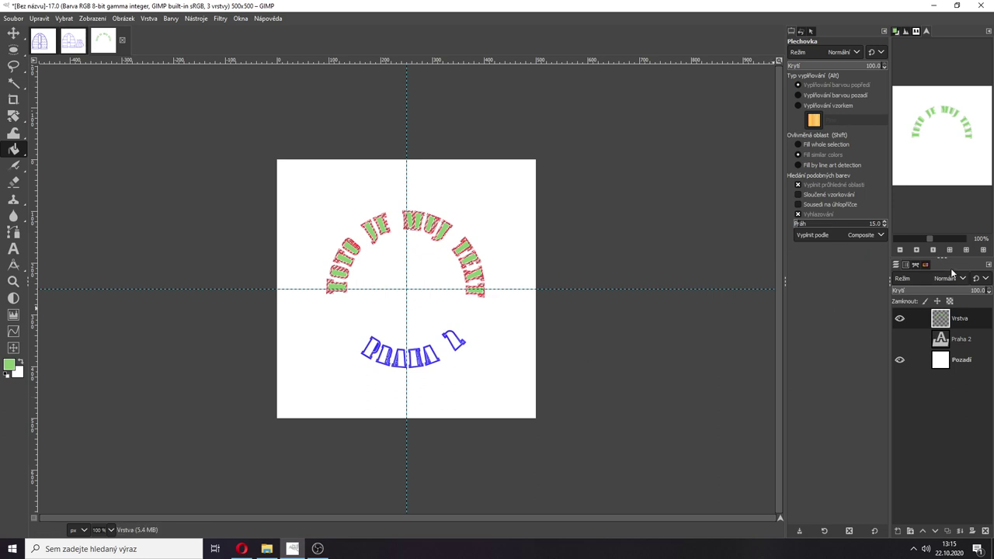
# Create a selection from the "Praha 2" path and fill it with green on the new layer Vrstva.
pyautogui.click(917, 265)
pyautogui.doubleClick(952, 315)
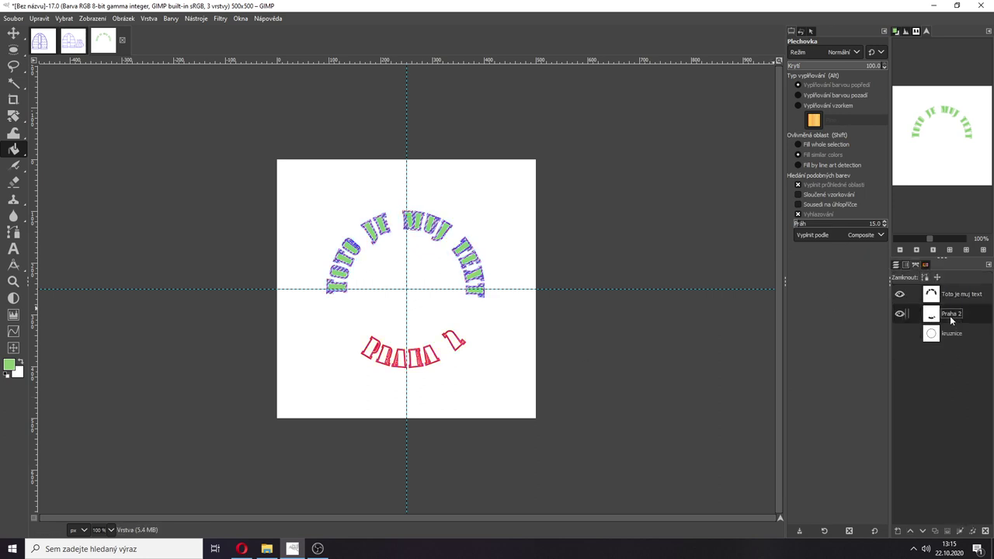
pyautogui.click(948, 531)
pyautogui.click(898, 266)
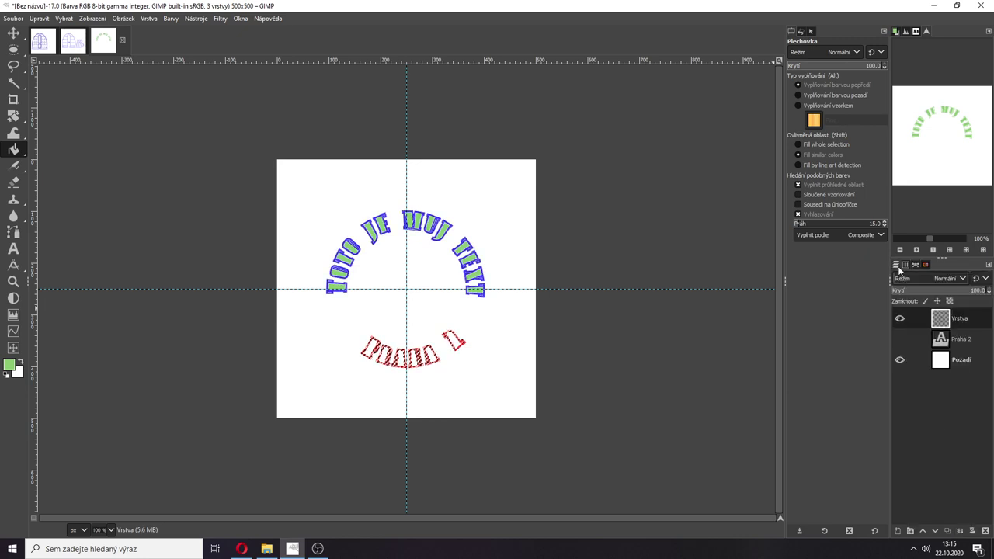
pyautogui.click(438, 359)
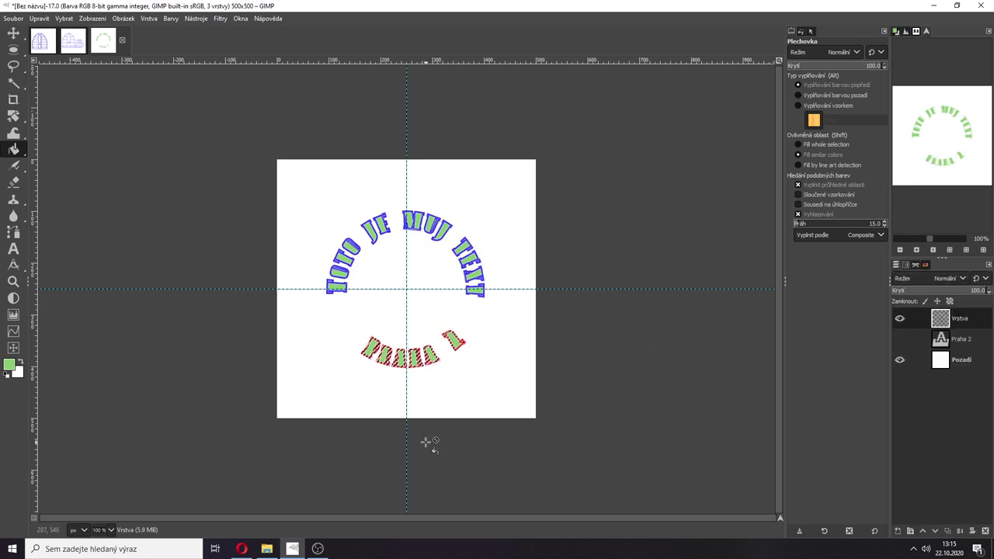
# Hide the "Toto je muj text" and "Praha 2" paths and clear the selection with the Ellipse Select tool.
pyautogui.click(925, 265)
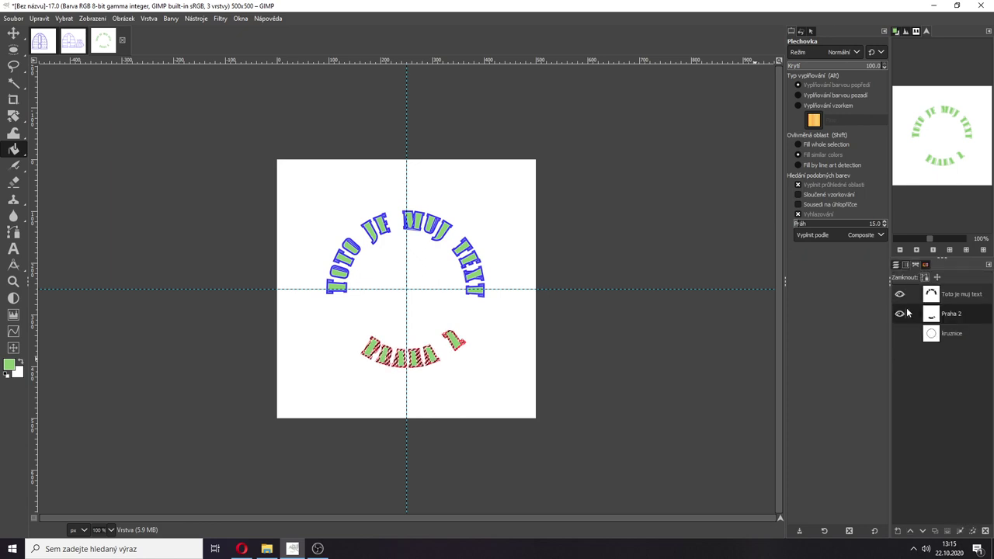
pyautogui.click(900, 294)
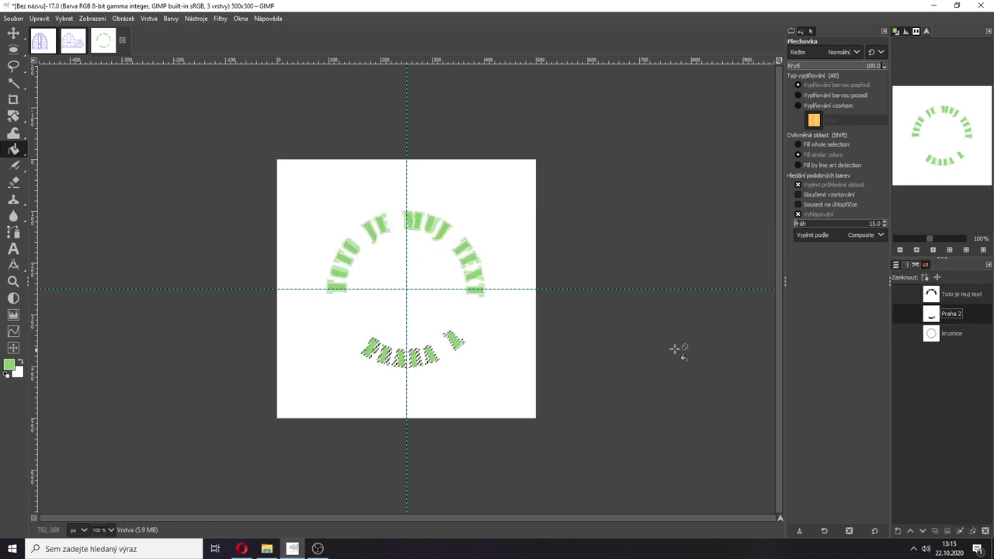
pyautogui.click(13, 48)
pyautogui.click(326, 216)
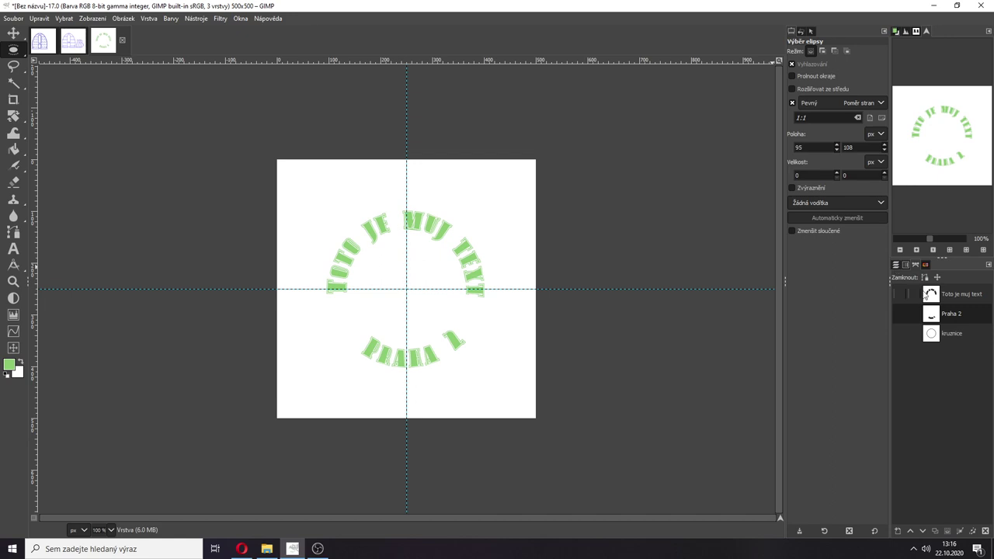
# Delete the hidden "Praha 2" text layer.
pyautogui.click(897, 266)
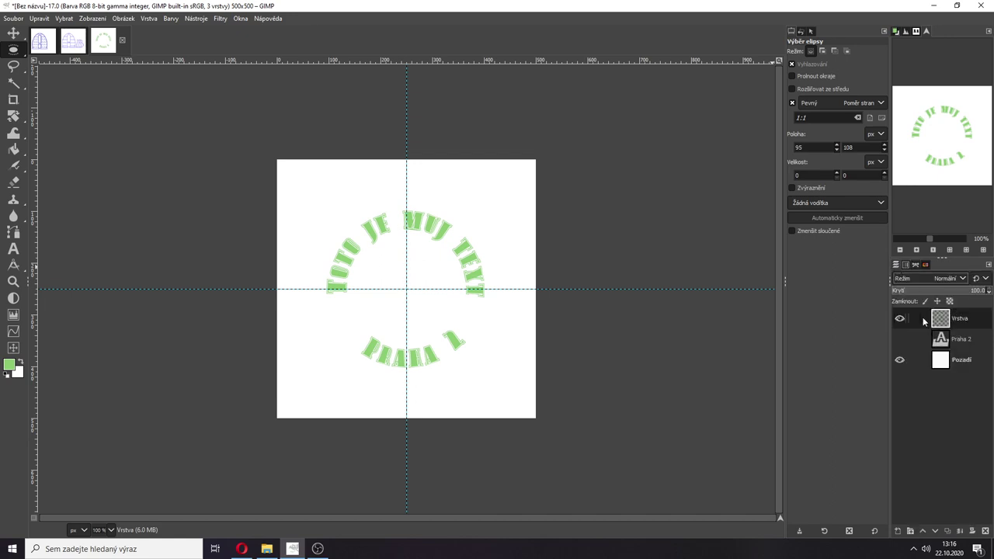
pyautogui.click(962, 341)
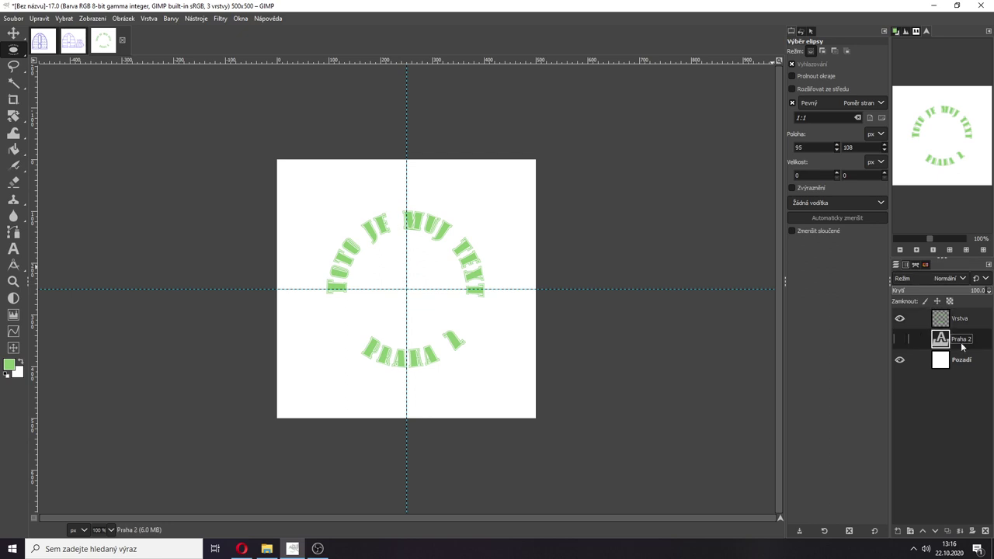
pyautogui.click(985, 532)
# Draw a circular selection about 468 px across, centred on the guide intersection, and convert it to a path named velka.
pyautogui.click(917, 265)
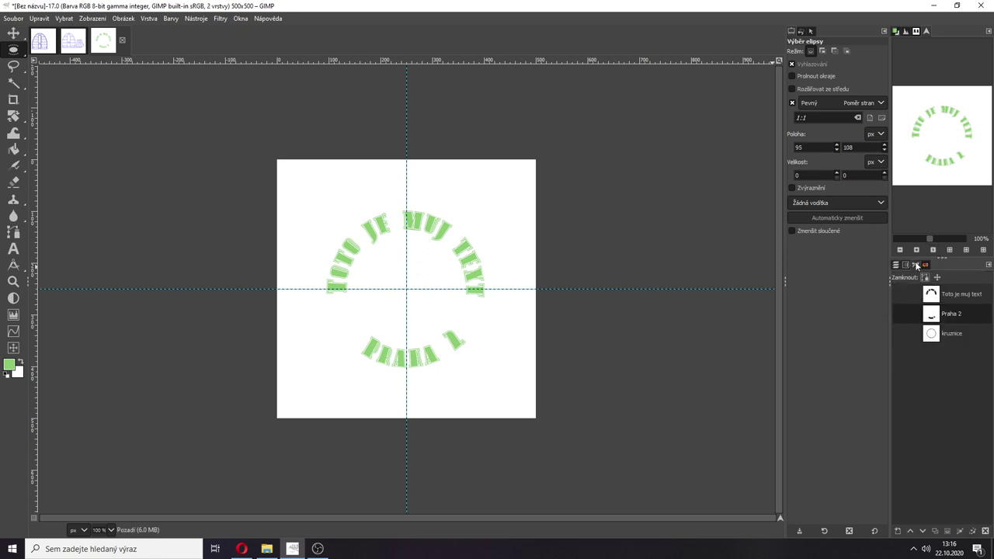
pyautogui.click(954, 299)
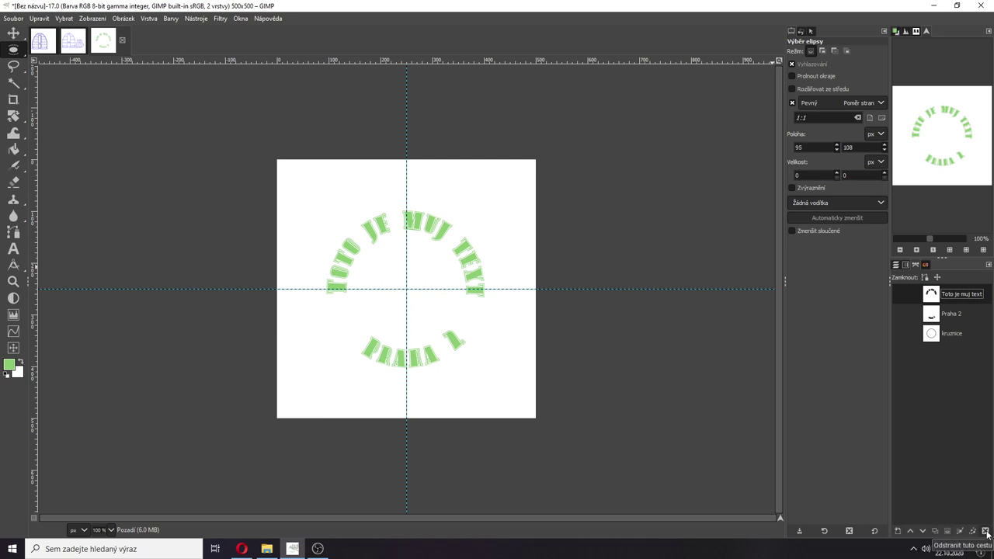
pyautogui.click(942, 333)
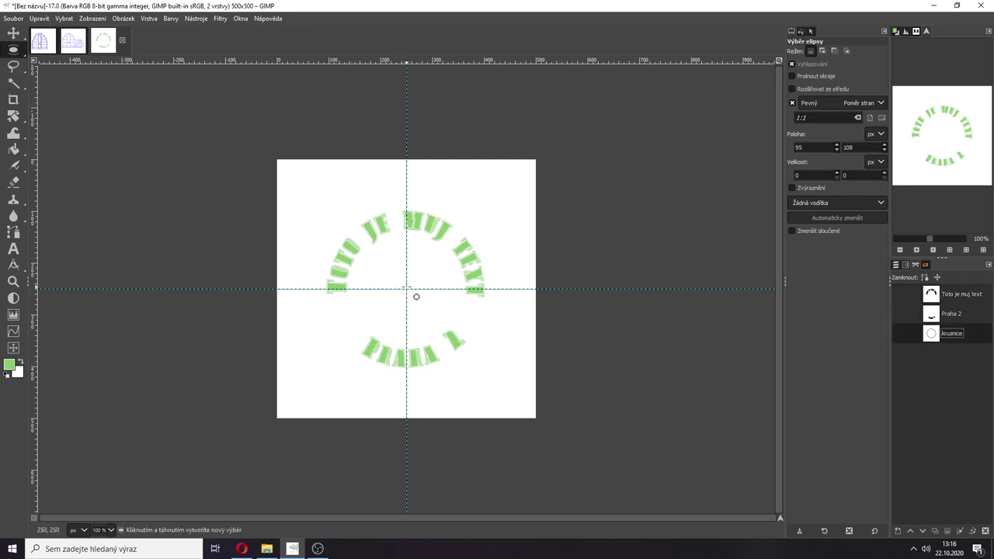
pyautogui.moveTo(406, 288); pyautogui.dragTo(286, 264)
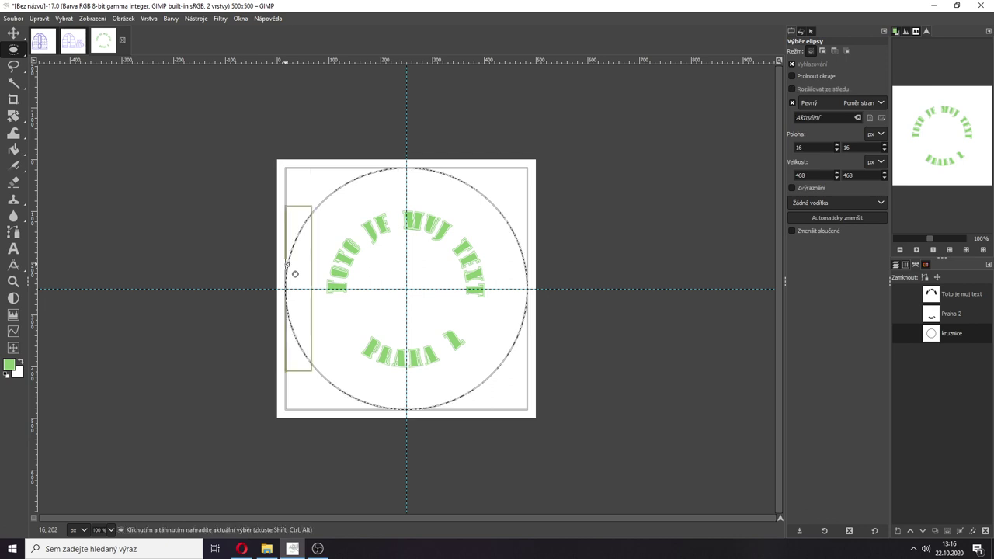
pyautogui.rightClick(457, 308)
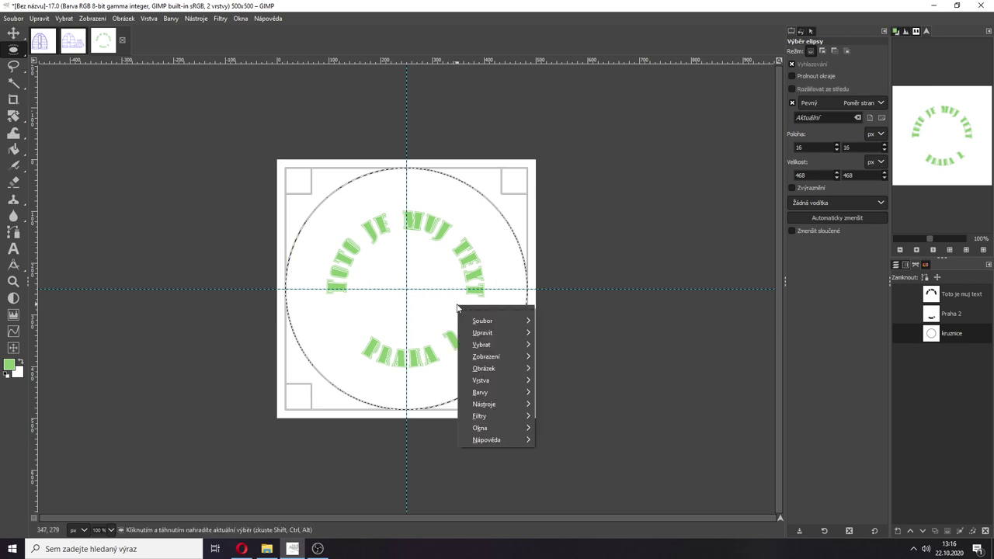
pyautogui.moveTo(497, 349)
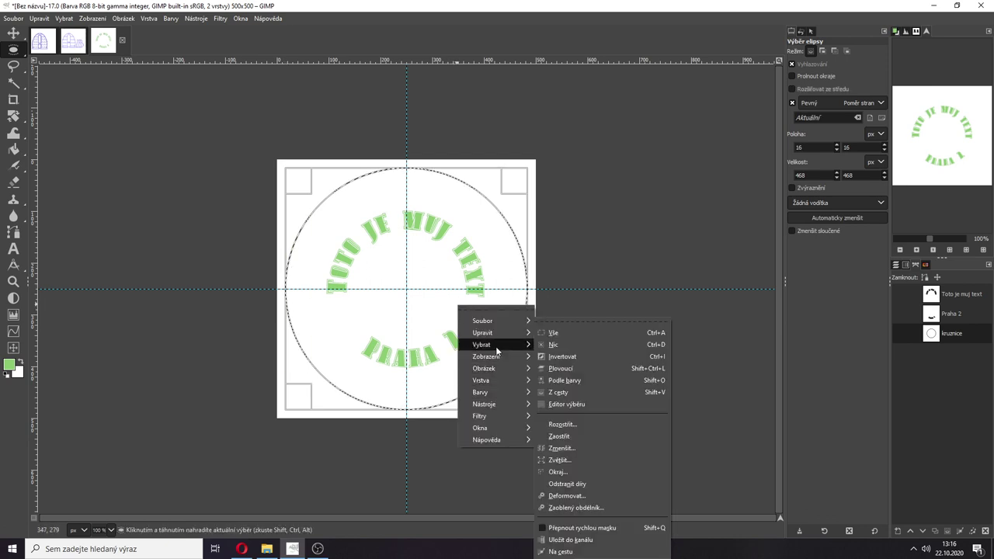
pyautogui.click(561, 552)
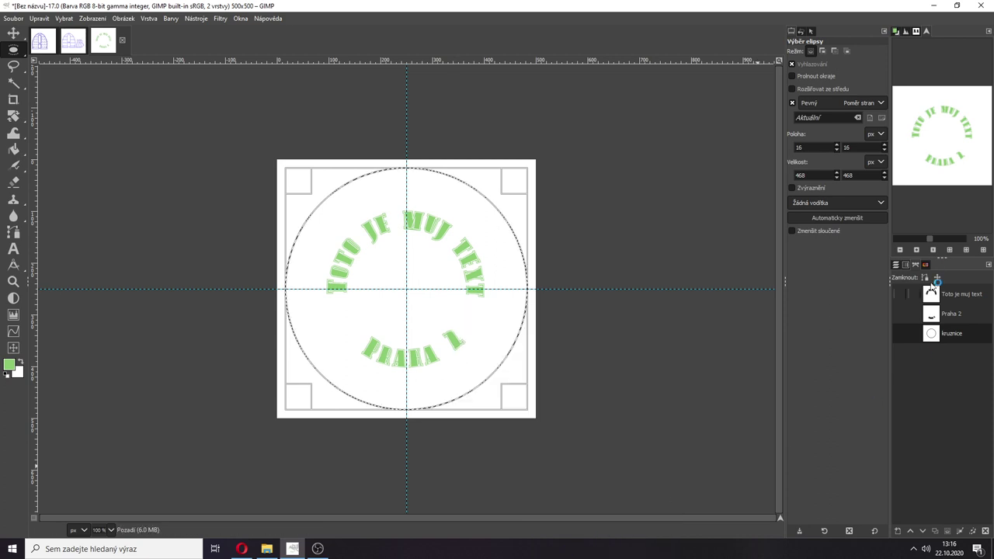
pyautogui.doubleClick(948, 333)
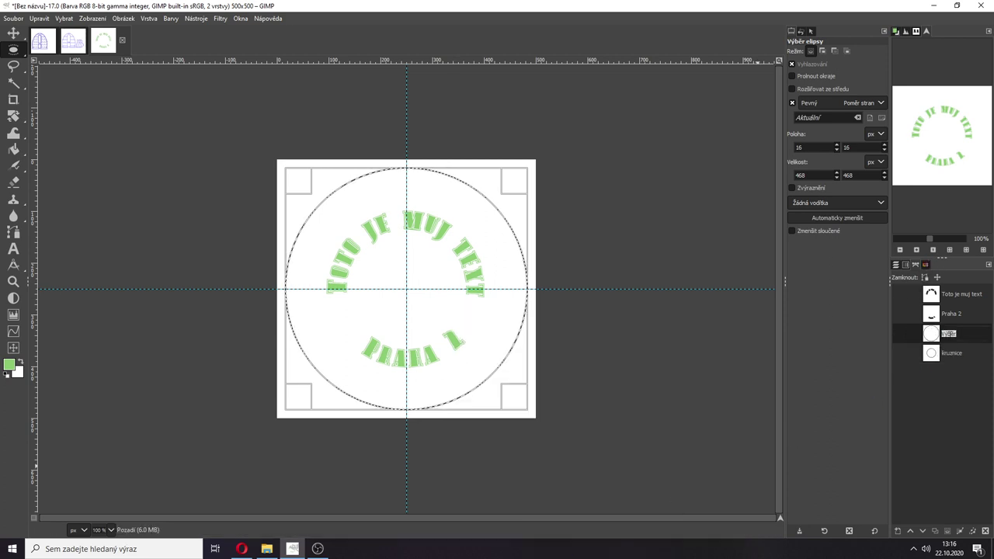
pyautogui.write('velka')
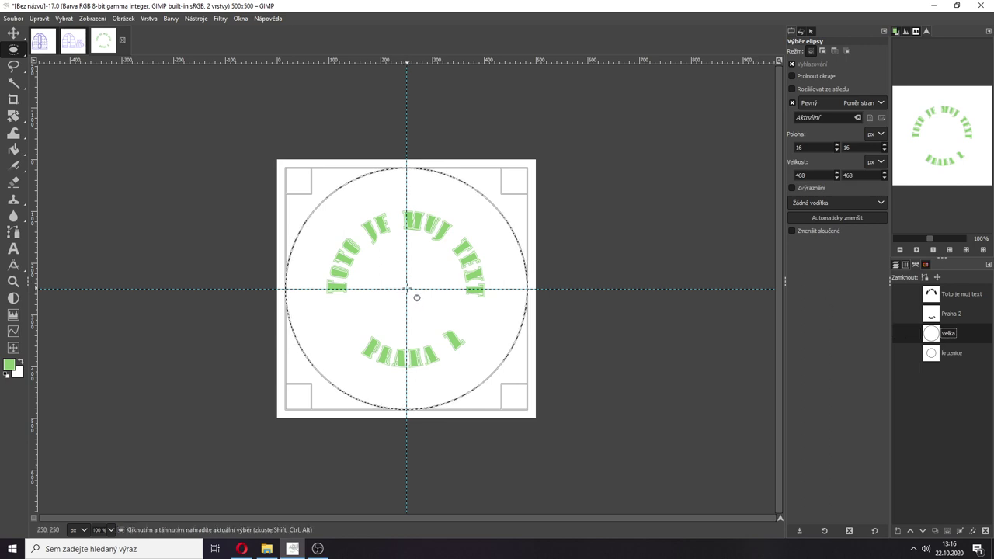
pyautogui.moveTo(406, 288); pyautogui.dragTo(389, 303)
pyautogui.press('Escape')
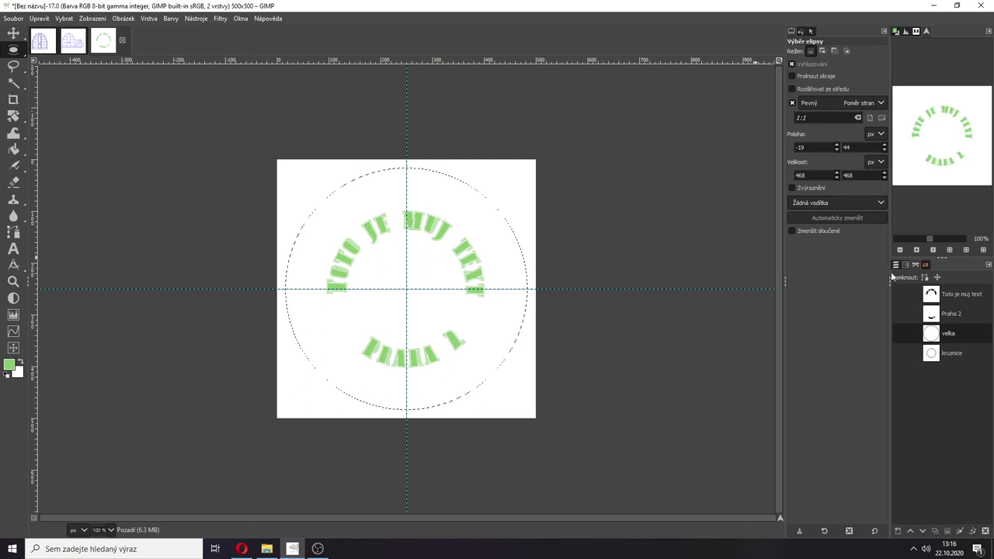
pyautogui.click(896, 265)
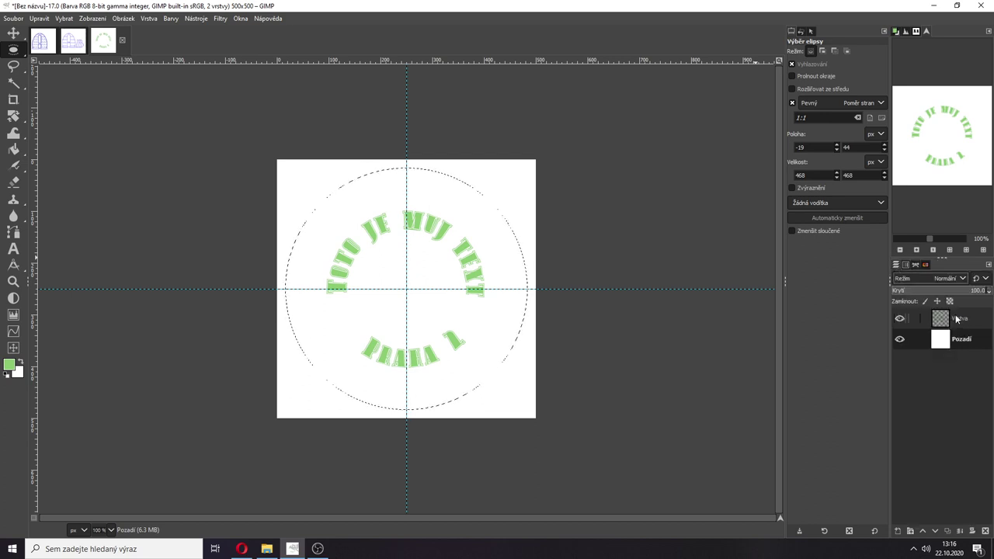
pyautogui.click(915, 265)
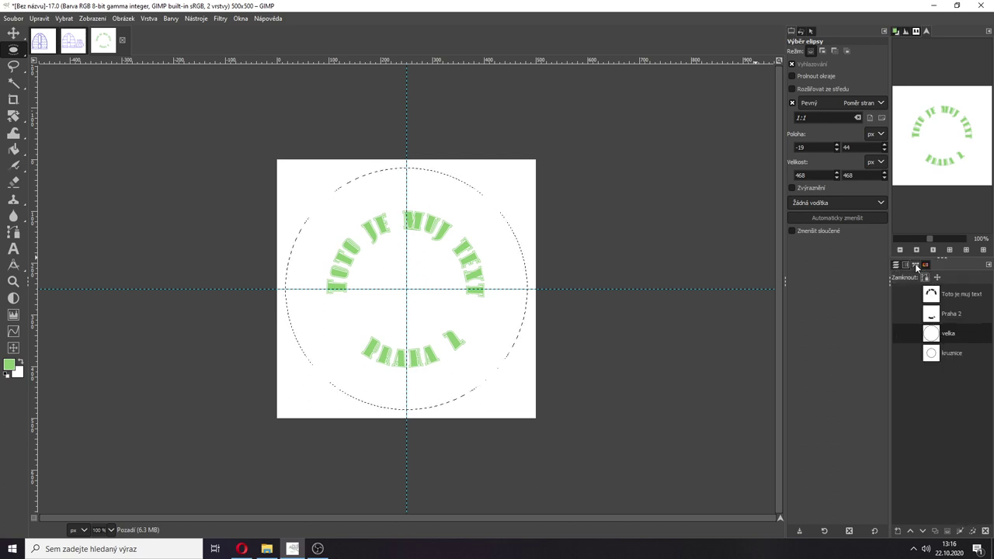
pyautogui.click(414, 299)
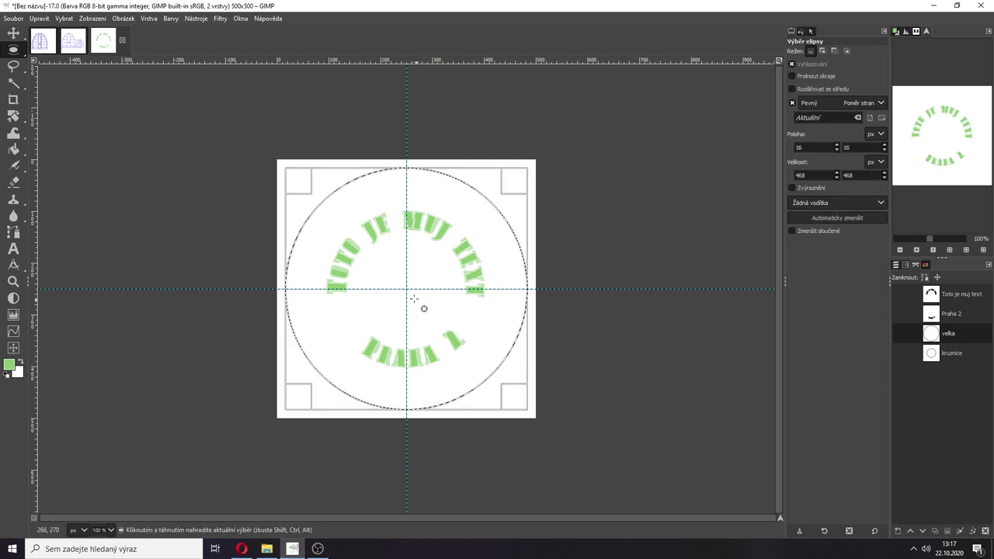
# Replace the large selection with a centred circular one about 104 px across and convert it to a path named mala.
pyautogui.click(575, 366)
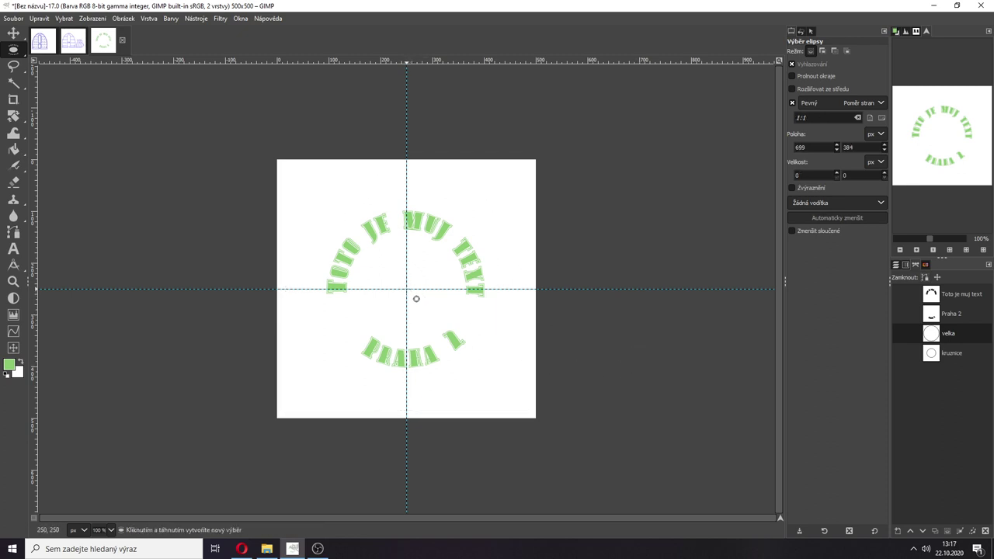
pyautogui.moveTo(406, 289); pyautogui.dragTo(442, 316)
pyautogui.press('ctrl')
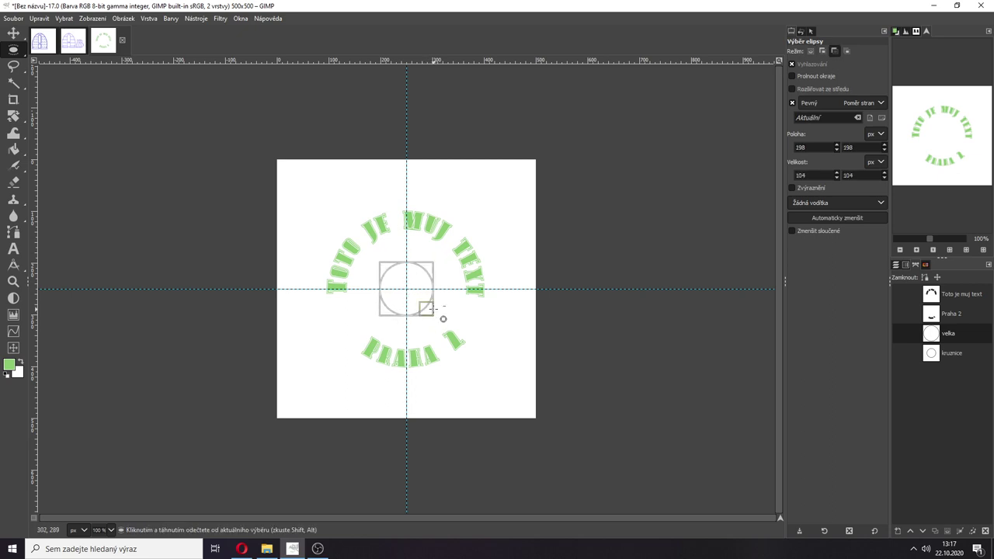
pyautogui.click(70, 21)
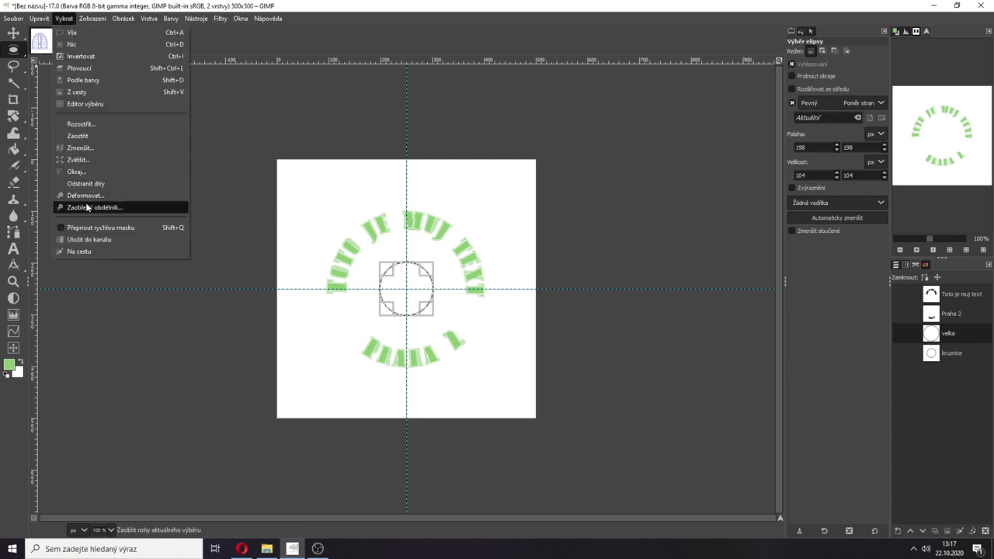
pyautogui.click(81, 251)
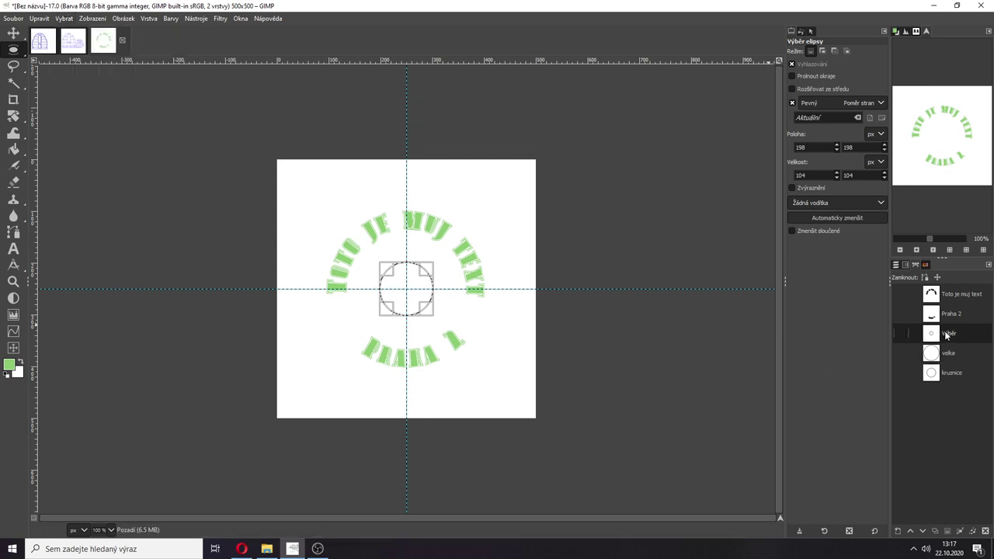
pyautogui.doubleClick(948, 334)
pyautogui.write('mala')
# Show the mala and velka paths and create a selection from velka.
pyautogui.click(899, 353)
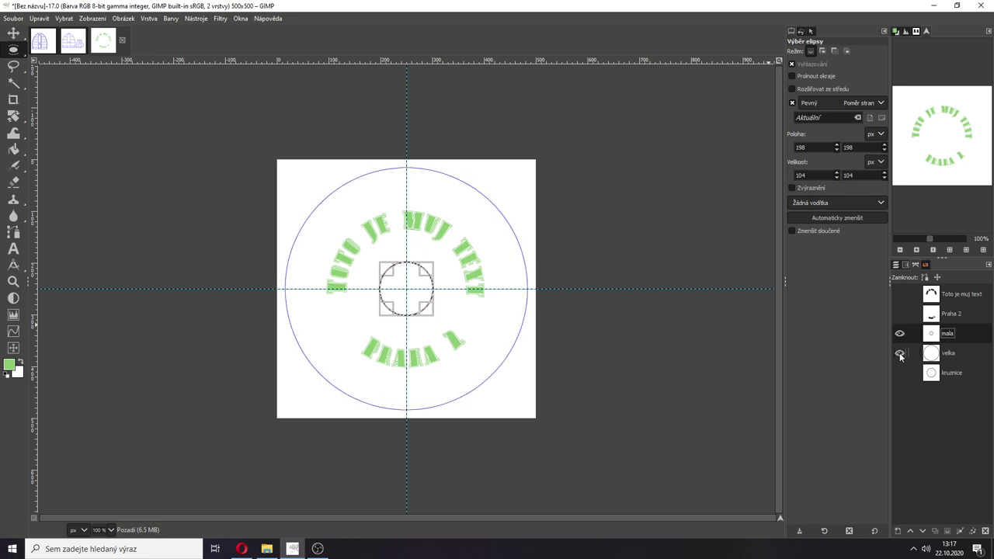
pyautogui.click(948, 355)
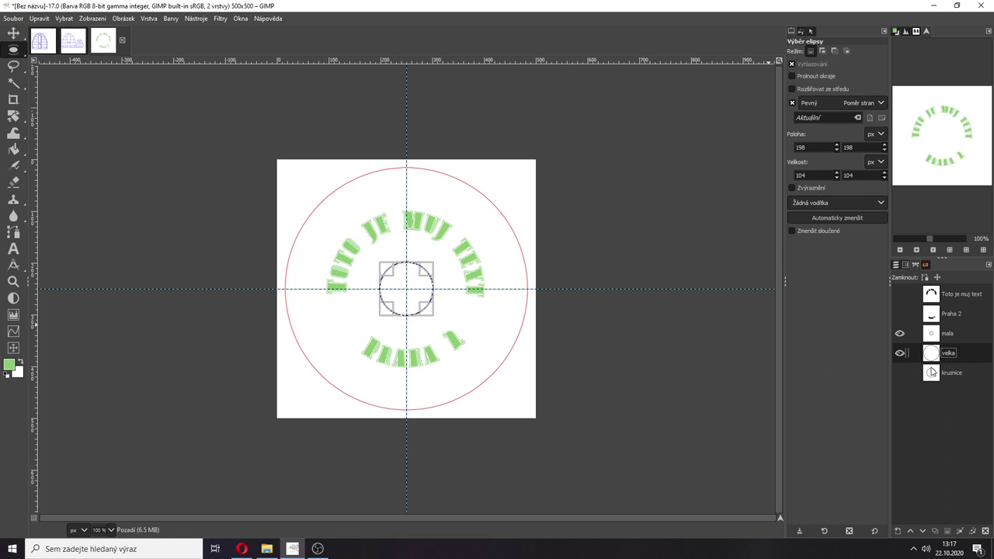
pyautogui.click(948, 532)
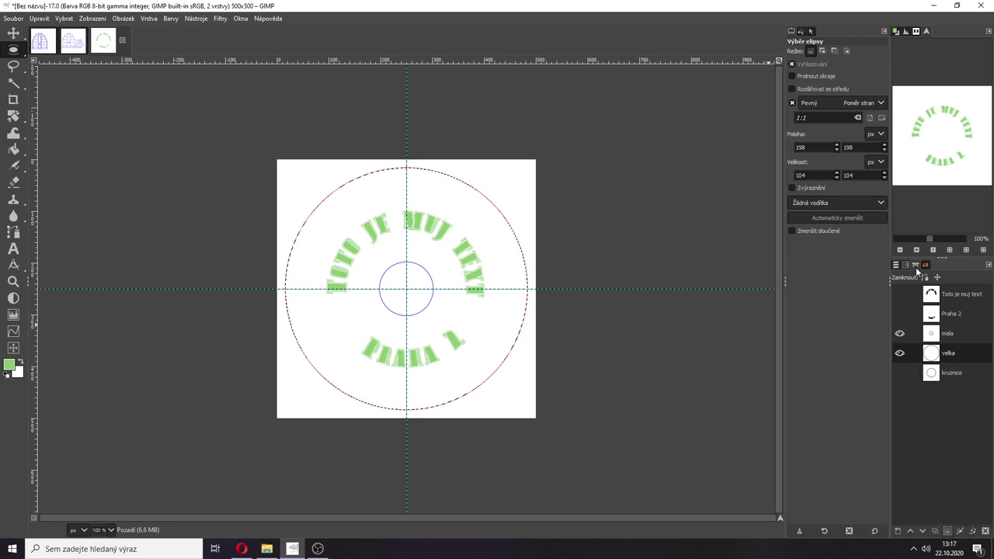
# Move the velka path above "Toto je muj text" in the path order.
pyautogui.click(897, 266)
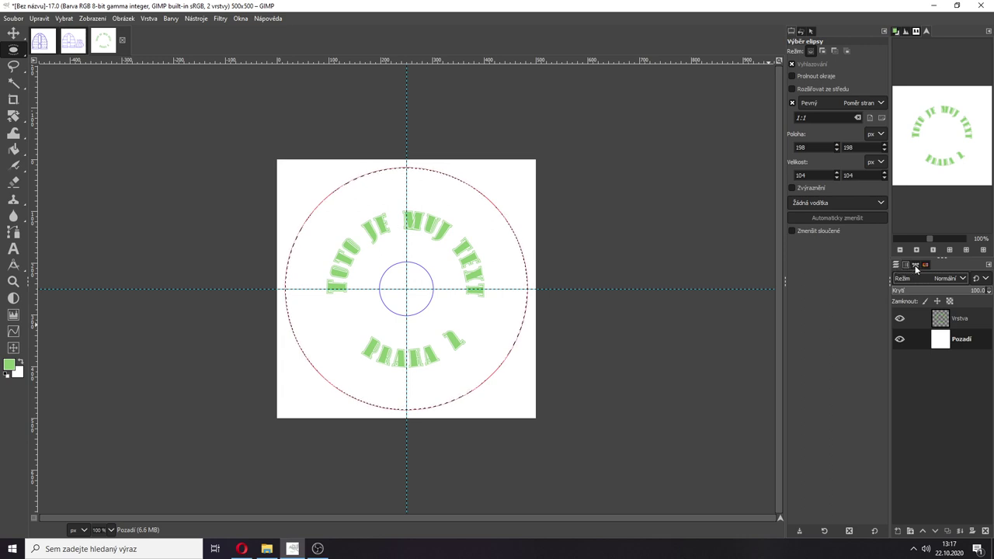
pyautogui.click(916, 268)
pyautogui.click(898, 268)
pyautogui.click(917, 268)
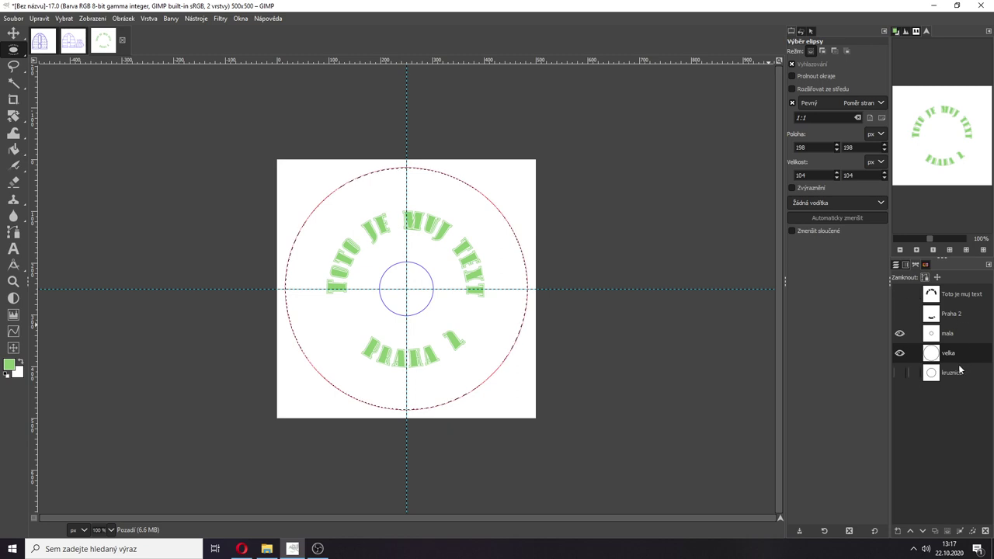
pyautogui.moveTo(953, 357); pyautogui.dragTo(942, 295)
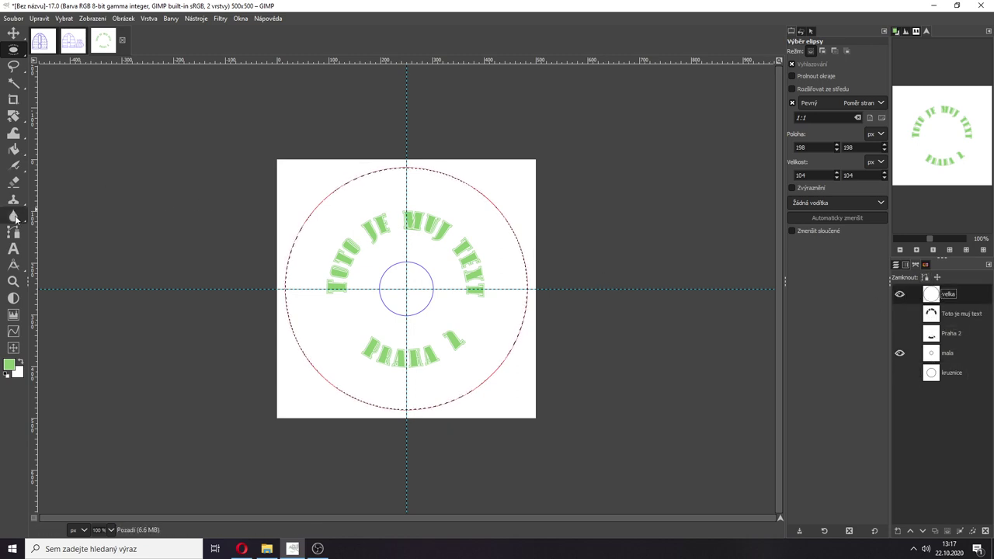
# Try to fill the velka selection on the background layer with the green foreground colour using Bucket Fill.
pyautogui.moveTo(15, 220)
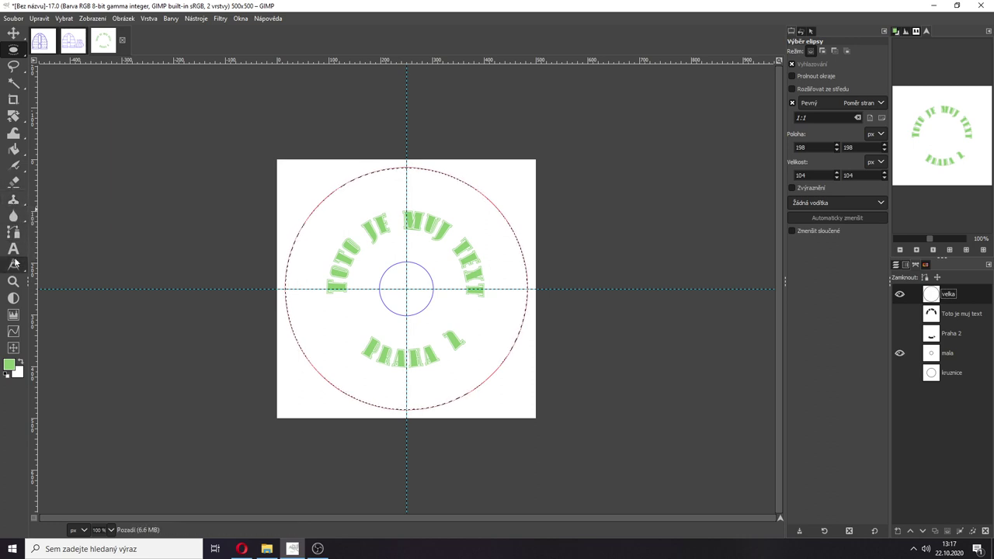
pyautogui.click(13, 149)
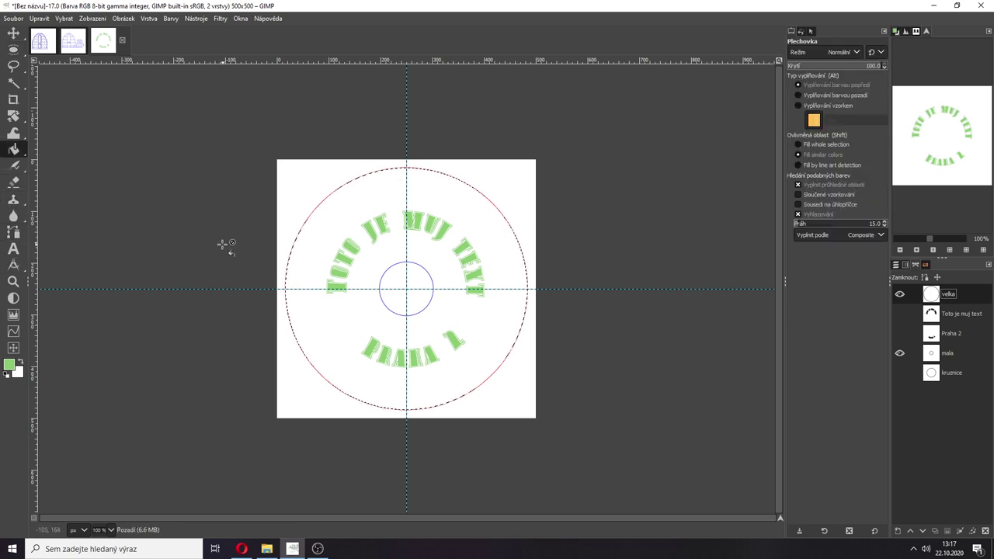
pyautogui.click(318, 227)
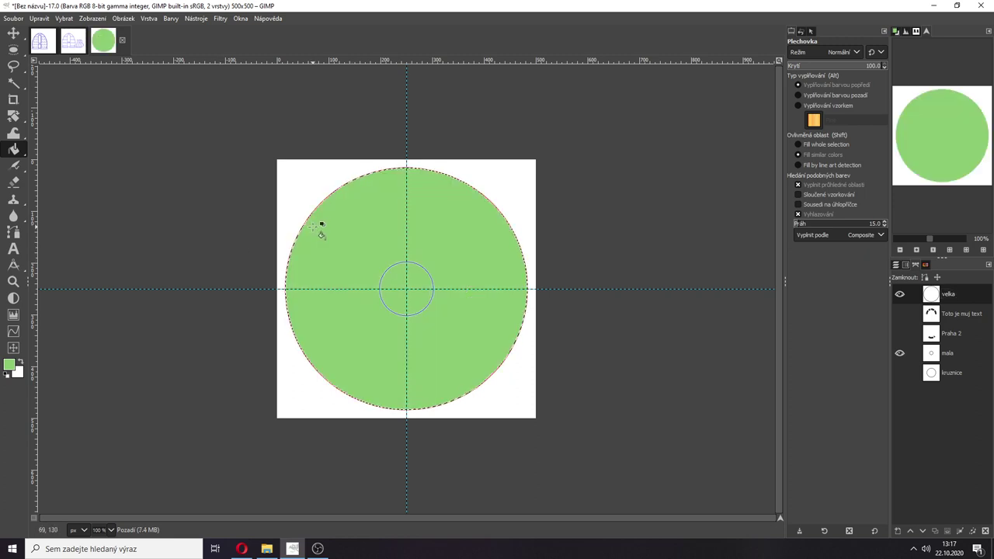
pyautogui.hotkey('ctrl', 'z')
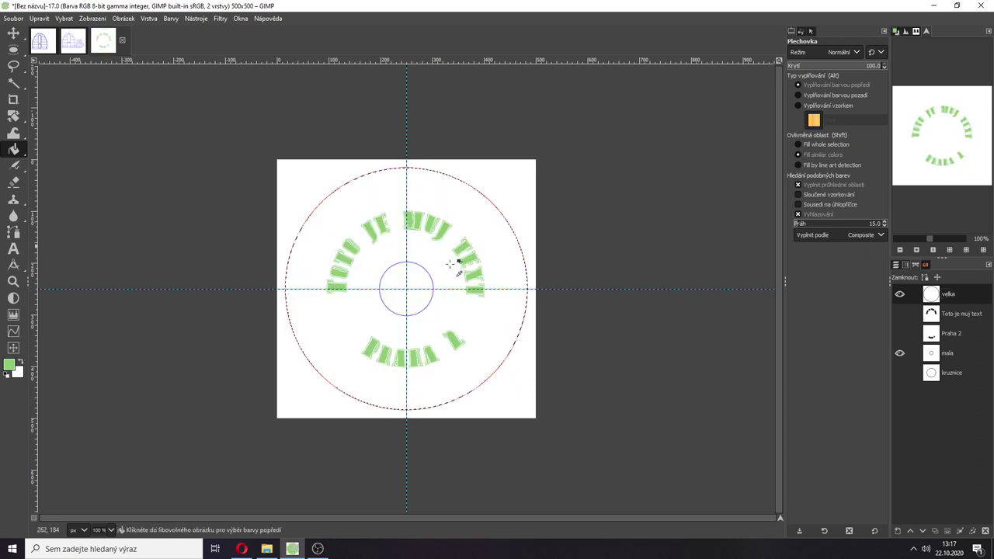
# Add a transparent 500 × 500 px layer at the top of the layer stack and fill the velka selection on it with green.
pyautogui.click(898, 266)
pyautogui.click(941, 323)
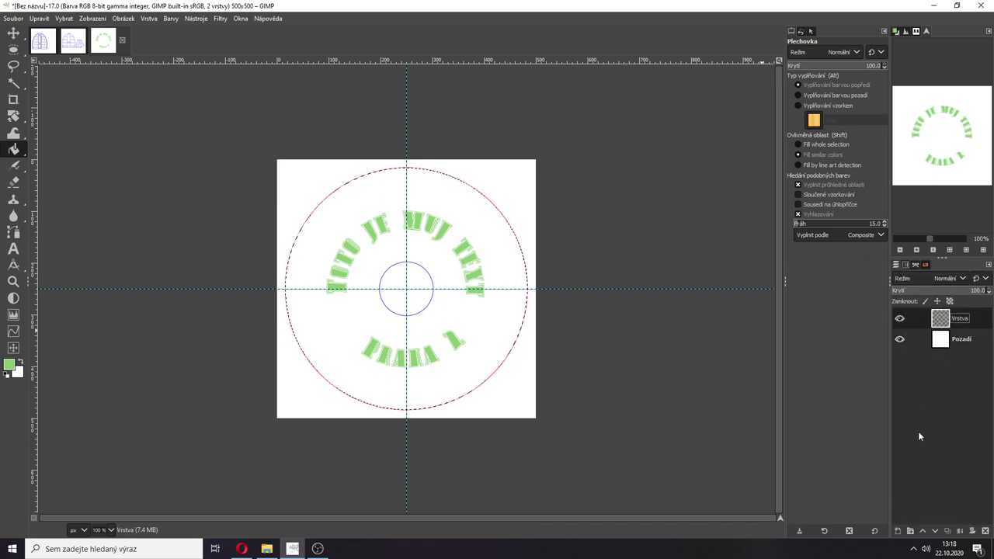
pyautogui.click(911, 532)
pyautogui.click(915, 521)
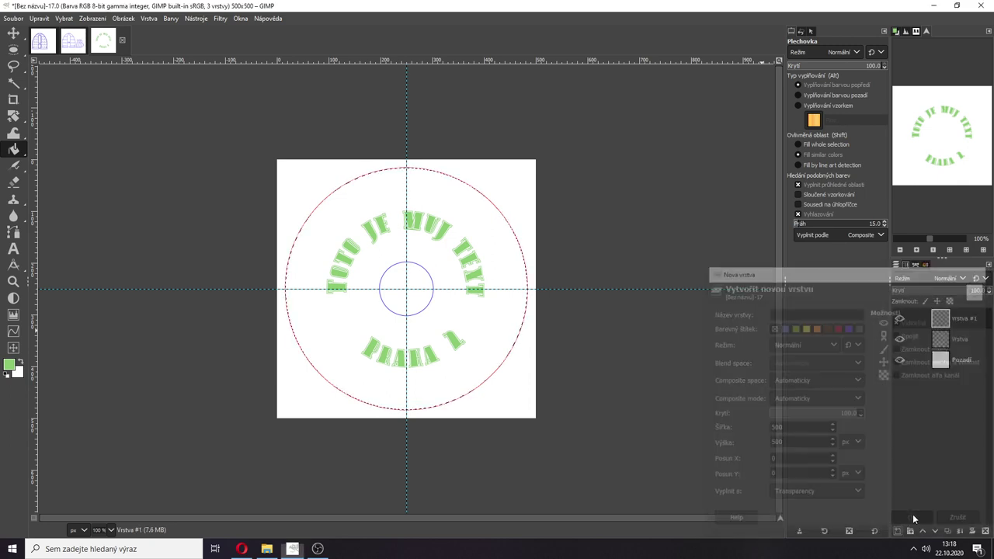
pyautogui.click(914, 265)
pyautogui.click(955, 295)
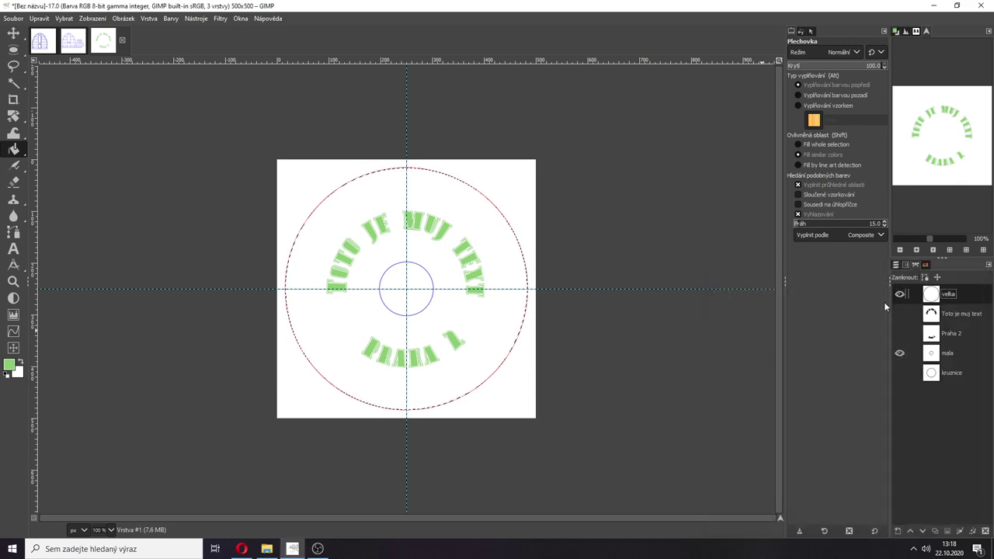
pyautogui.click(498, 253)
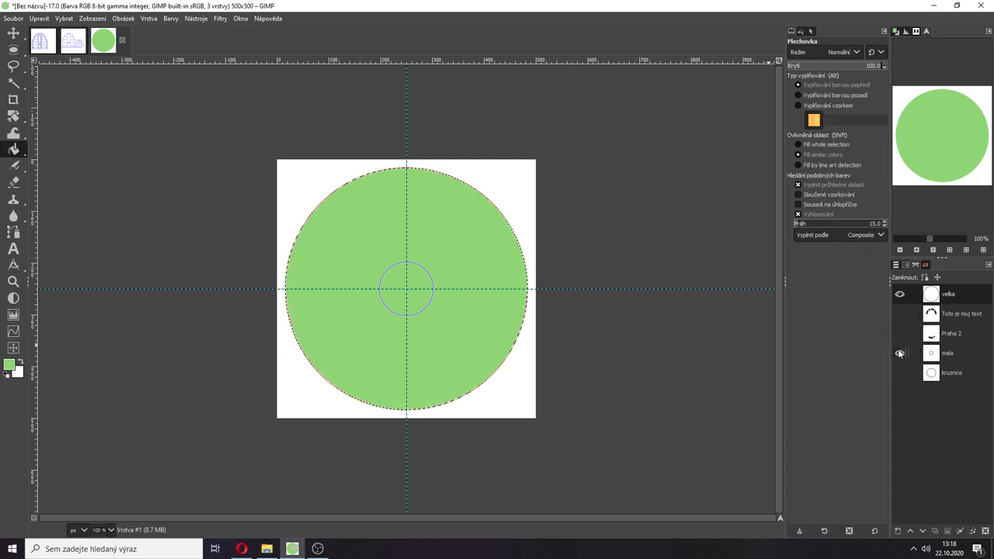
# Create a selection from the mala path and fill it with the brown foreground colour c88350.
pyautogui.click(949, 354)
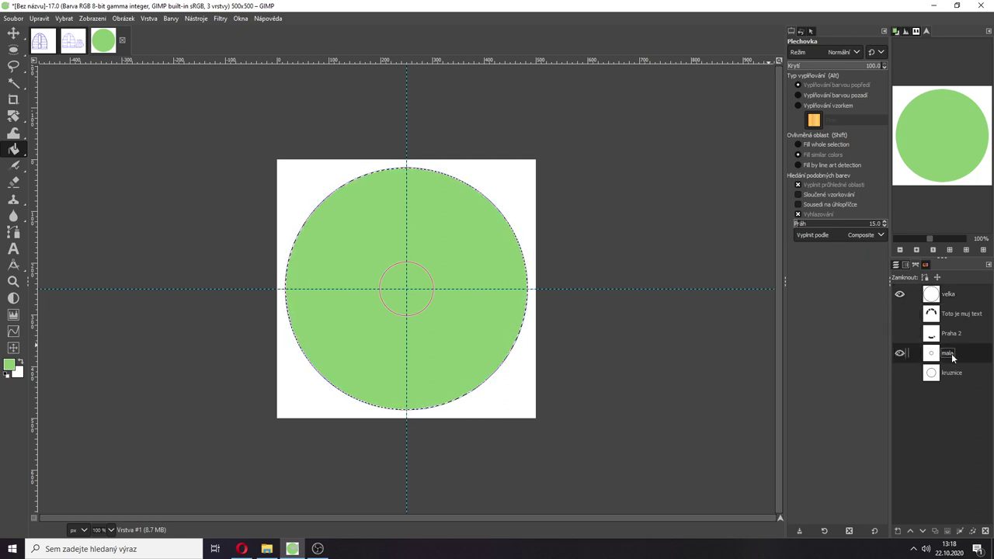
pyautogui.click(948, 531)
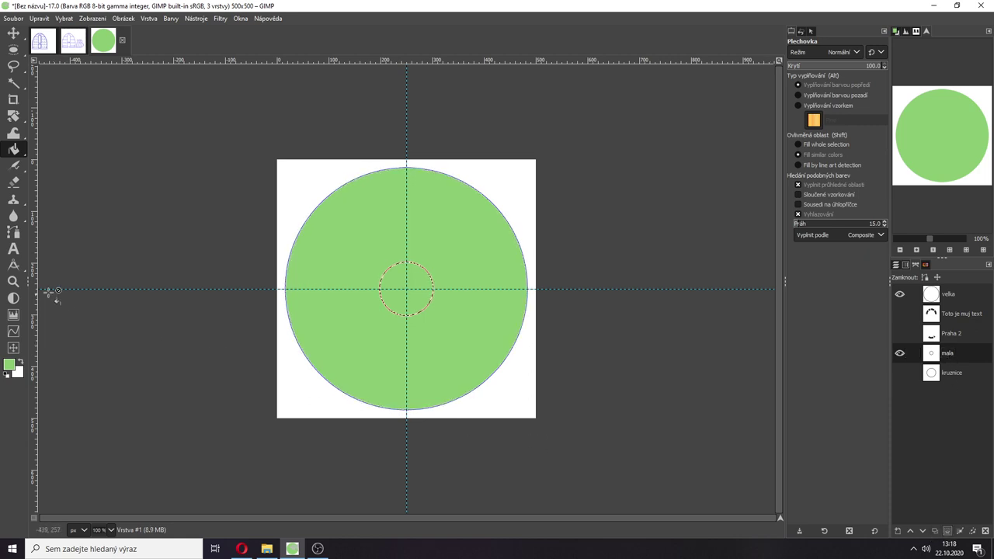
pyautogui.click(12, 365)
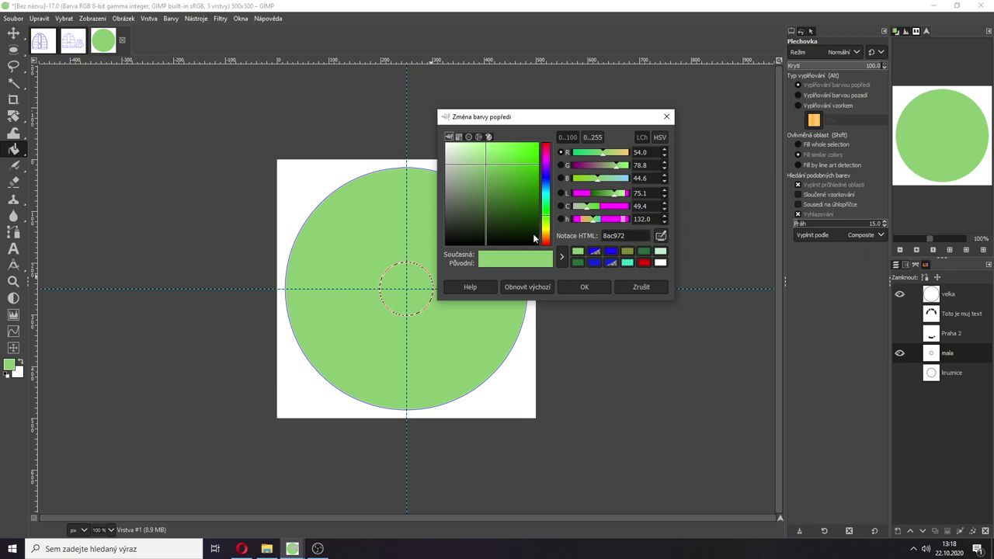
pyautogui.moveTo(546, 231); pyautogui.dragTo(548, 240)
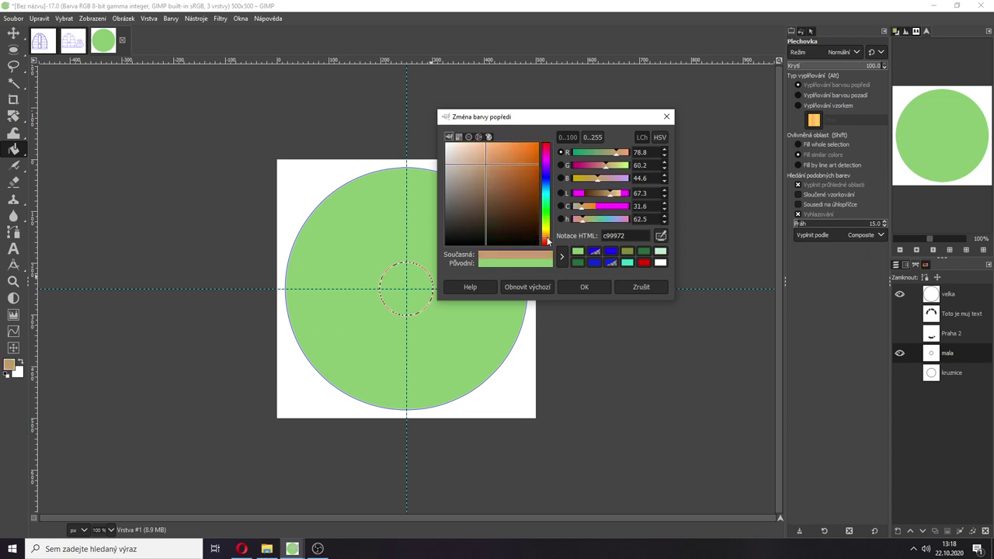
pyautogui.moveTo(518, 183)
pyautogui.mouseDown()
pyautogui.moveTo(515, 175)
pyautogui.moveTo(513, 184)
pyautogui.mouseUp()
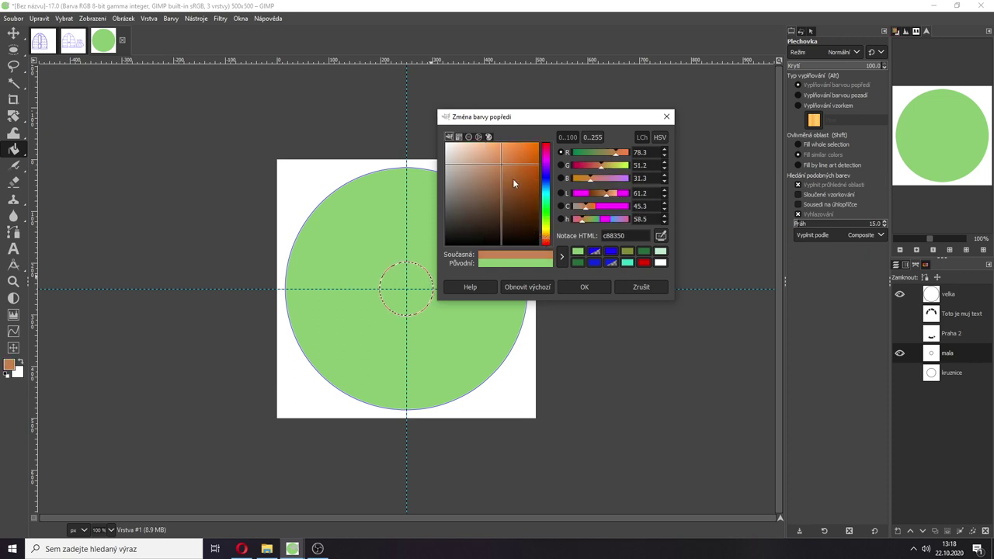
pyautogui.click(584, 287)
pyautogui.click(409, 297)
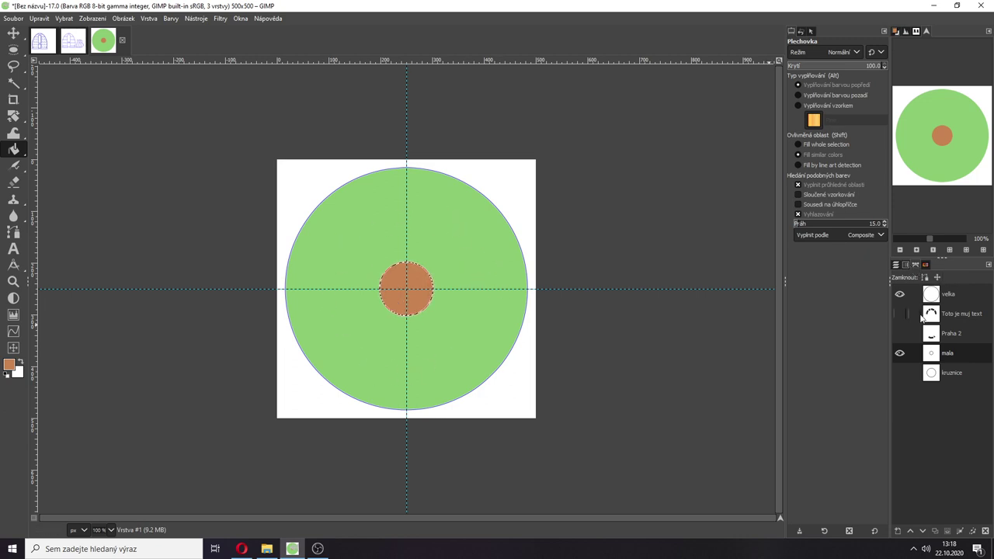
# Show the "Toto je muj text" and "Praha 2" paths and draw a centred circular selection about 354 px across around the lettering.
pyautogui.click(900, 314)
pyautogui.click(901, 335)
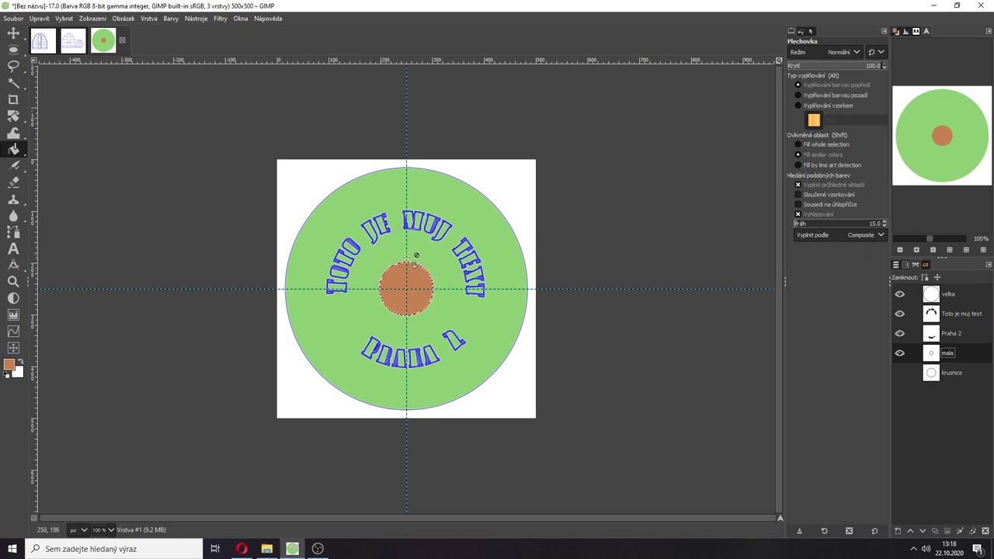
pyautogui.click(13, 49)
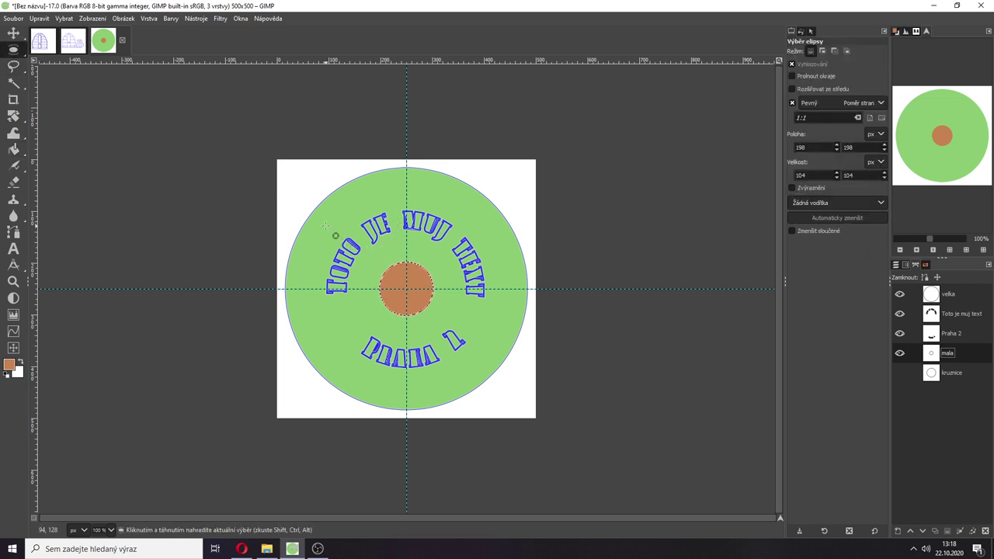
pyautogui.moveTo(407, 289); pyautogui.dragTo(316, 249)
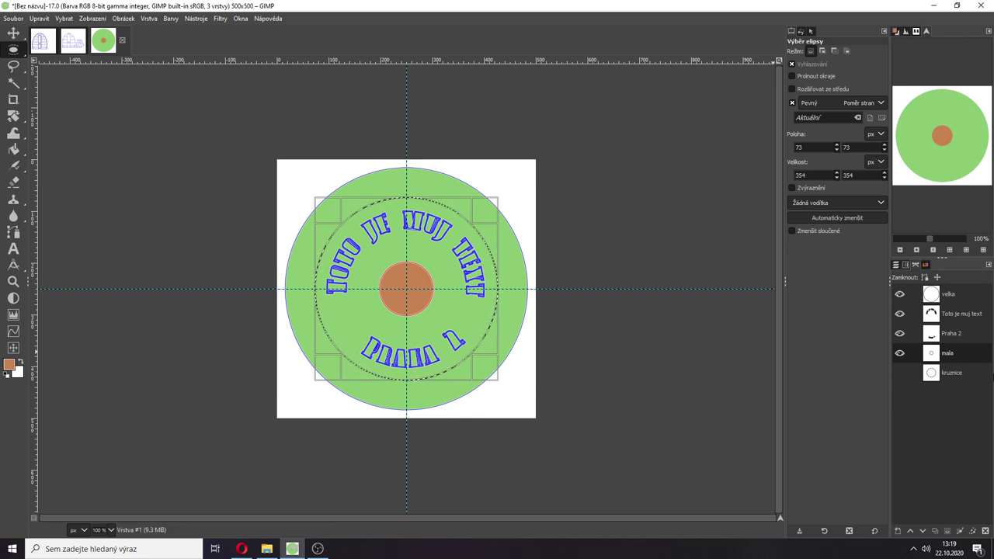
# Convert the circular selection around the lettering to a visible path named stredni and clear the selection.
pyautogui.click(897, 265)
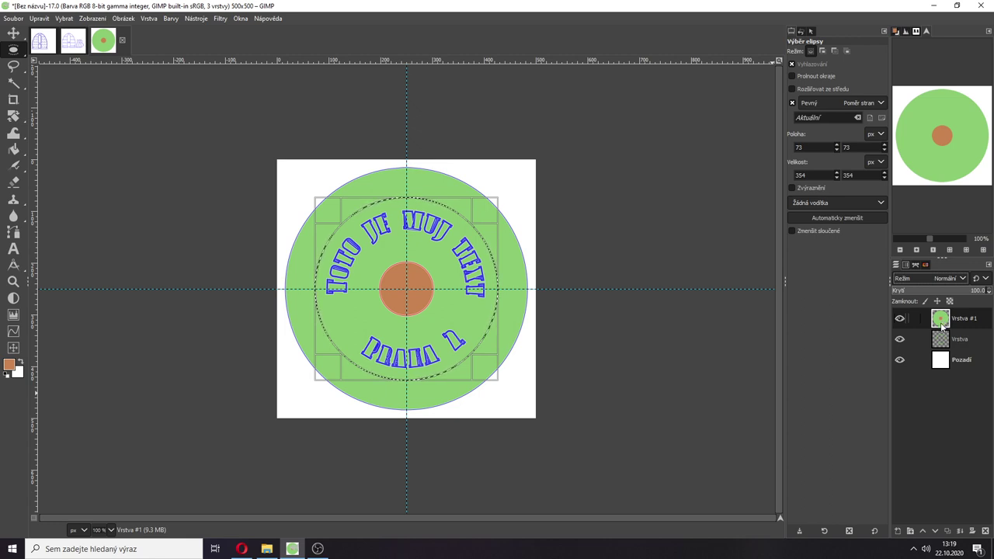
pyautogui.click(918, 265)
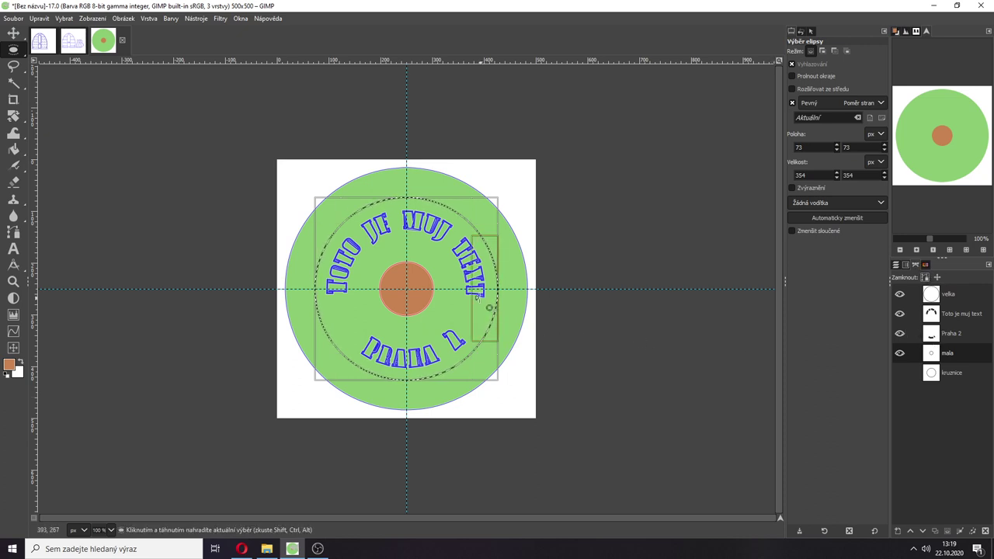
pyautogui.rightClick(448, 313)
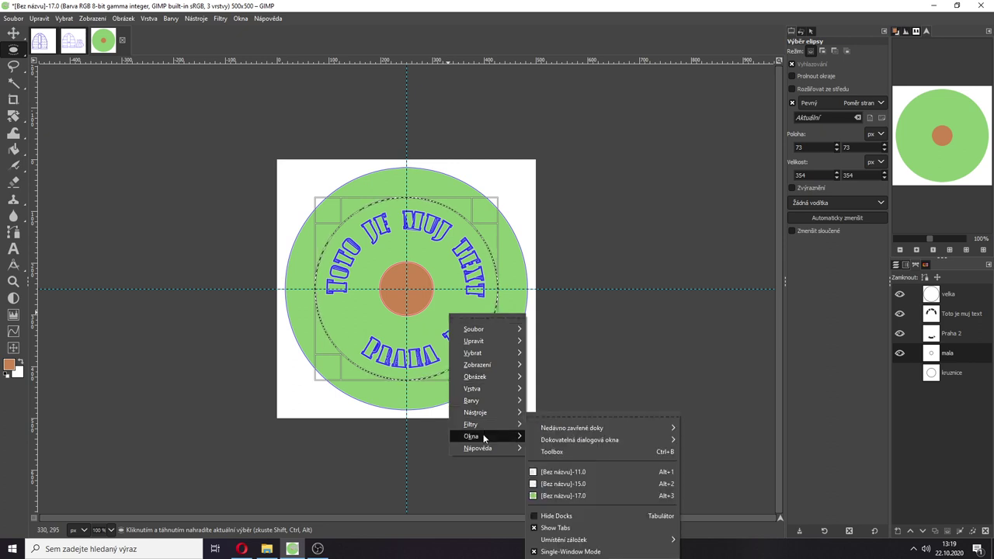
pyautogui.moveTo(487, 357)
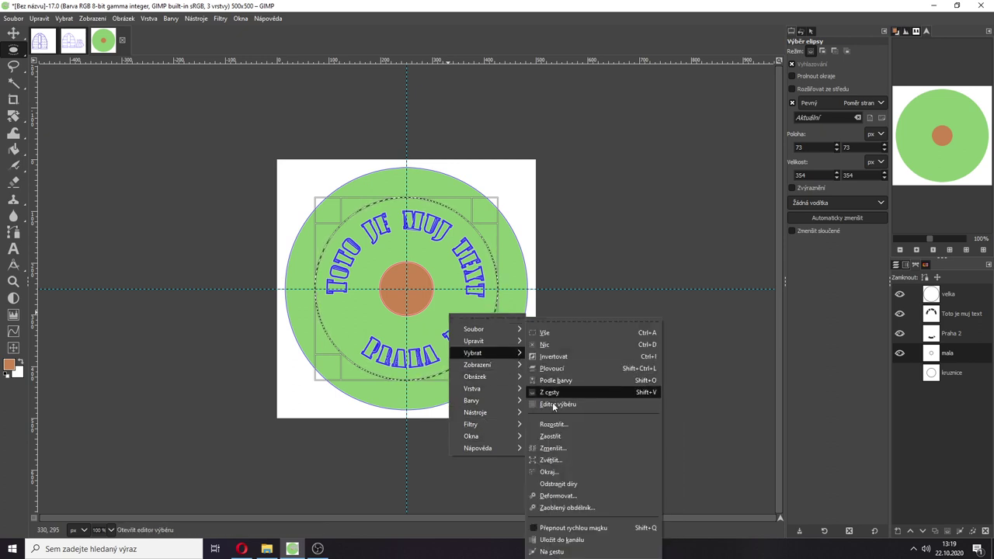
pyautogui.click(554, 552)
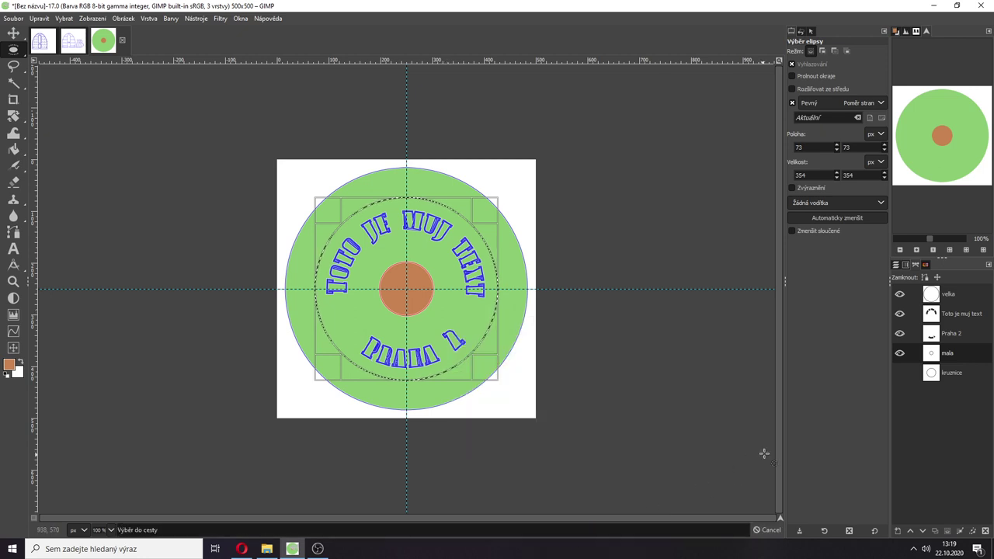
pyautogui.doubleClick(951, 354)
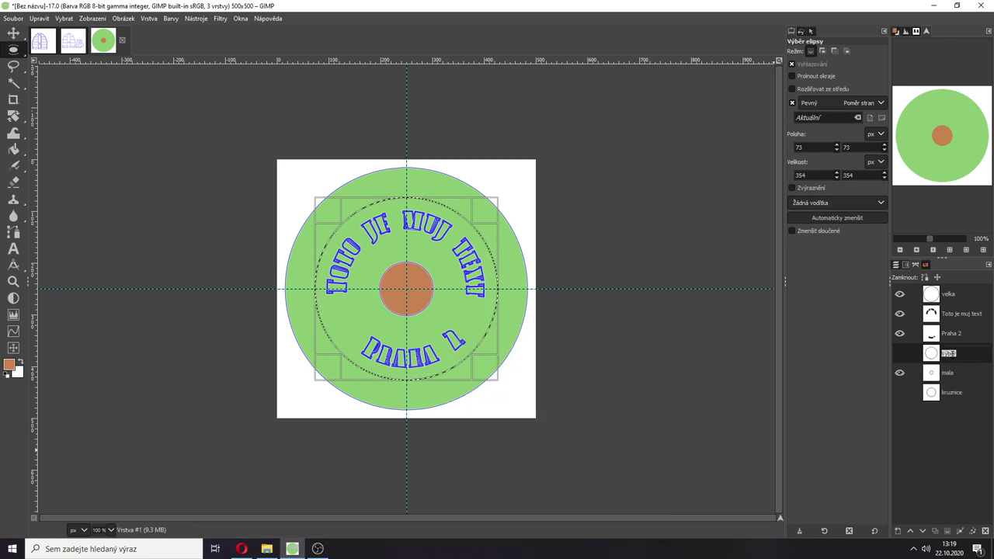
pyautogui.write('stredni')
pyautogui.click(900, 353)
pyautogui.click(498, 303)
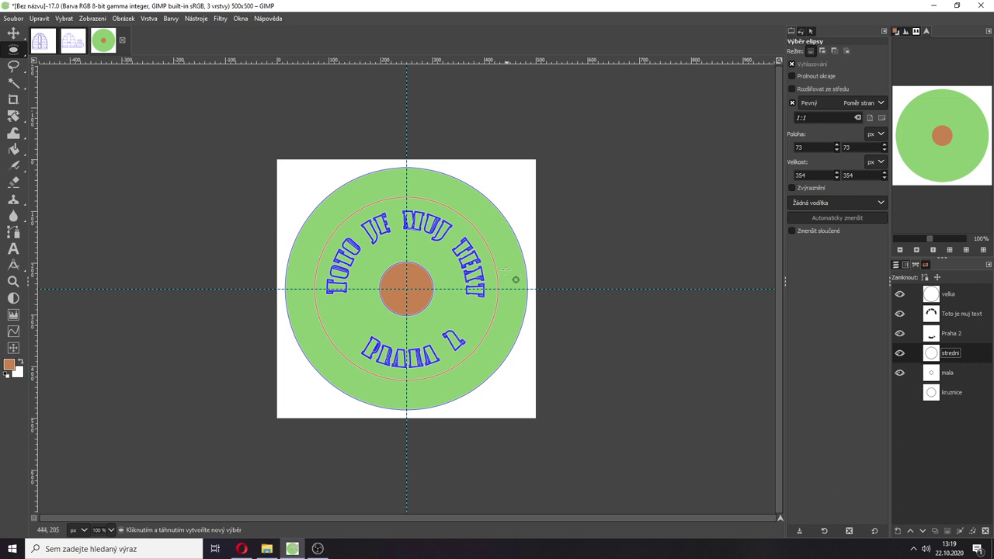
# Hide the "Praha 2", "Toto je muj text" and velka paths, keeping stredni and mala visible.
pyautogui.click(900, 373)
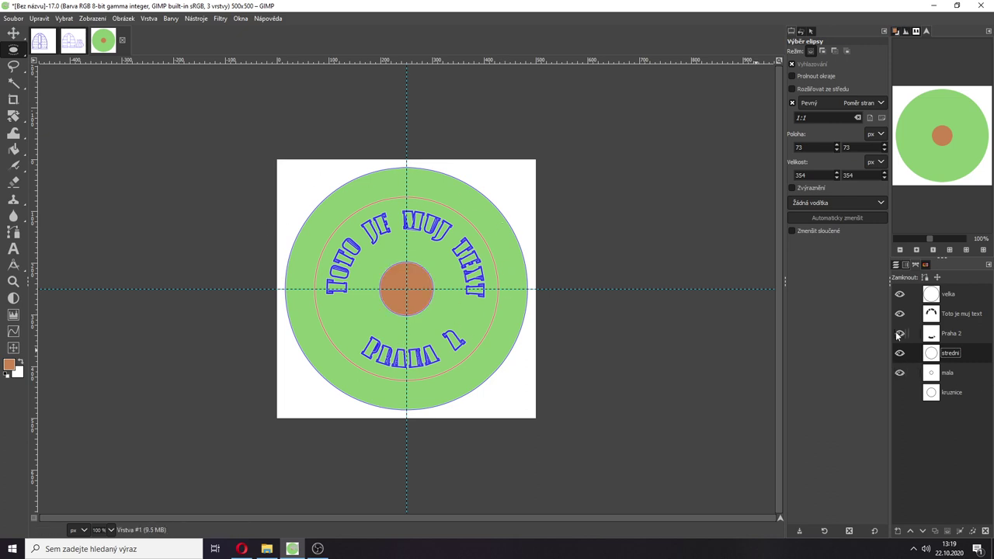
pyautogui.click(899, 333)
pyautogui.click(900, 314)
pyautogui.click(899, 294)
pyautogui.click(900, 373)
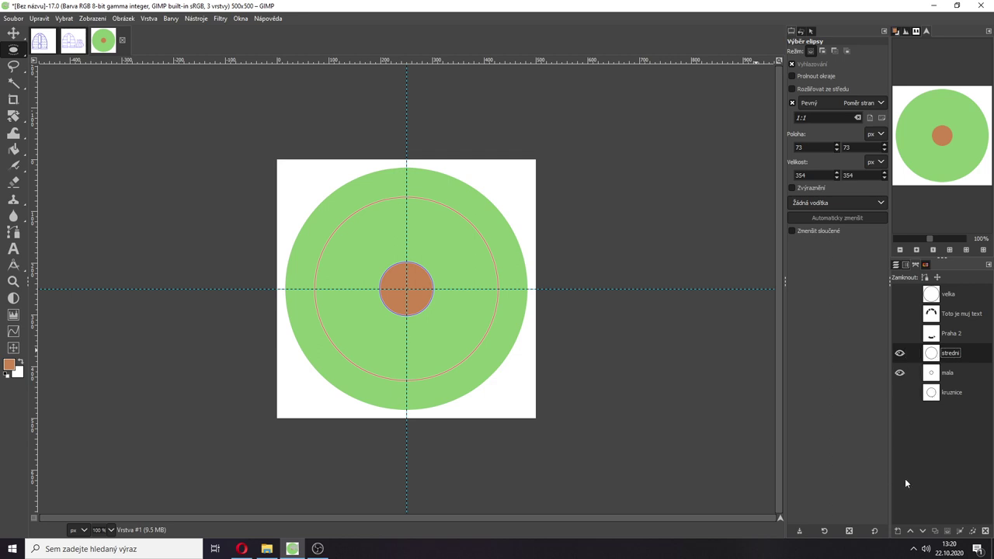
# Create a selection from the stredni path and subtract the mala path from it to form a ring.
pyautogui.click(946, 531)
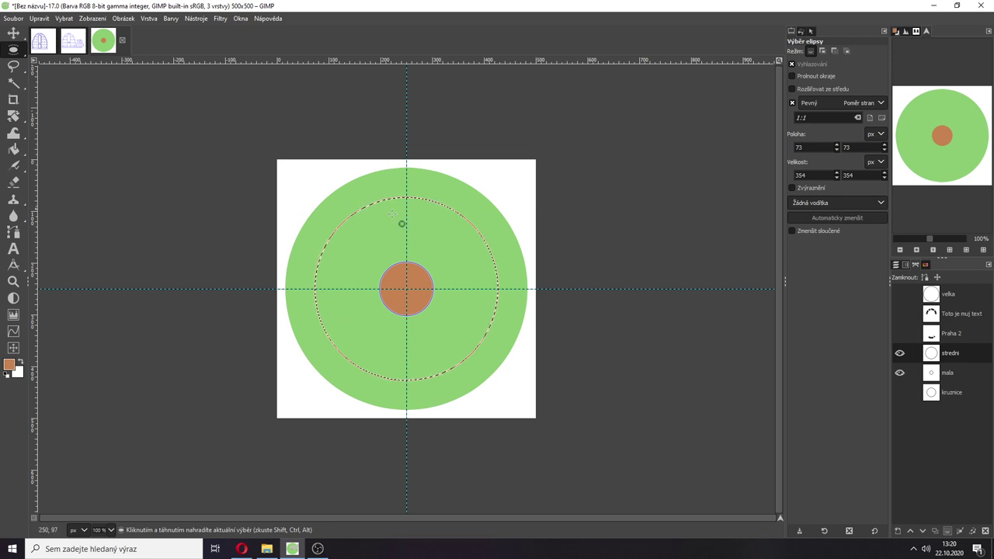
pyautogui.doubleClick(951, 373)
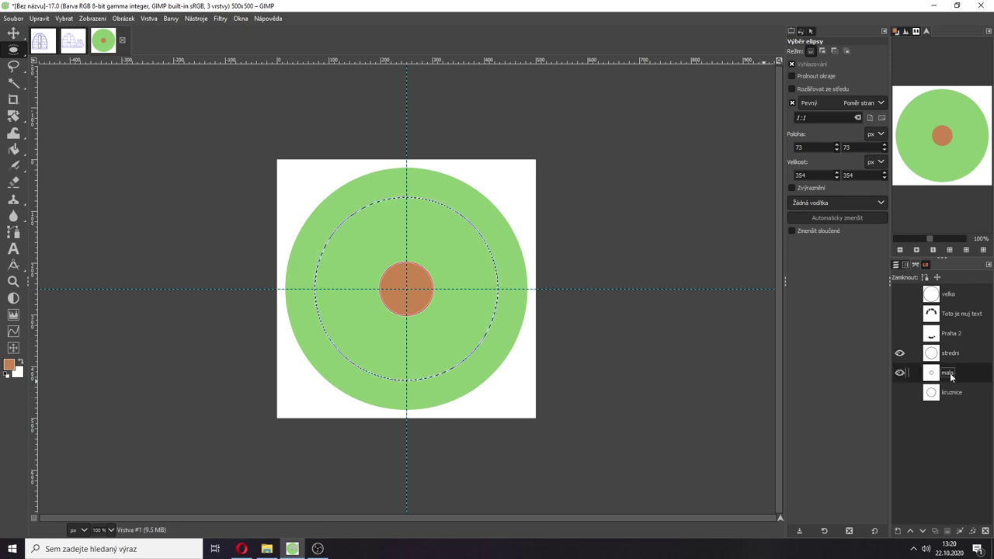
pyautogui.rightClick(951, 376)
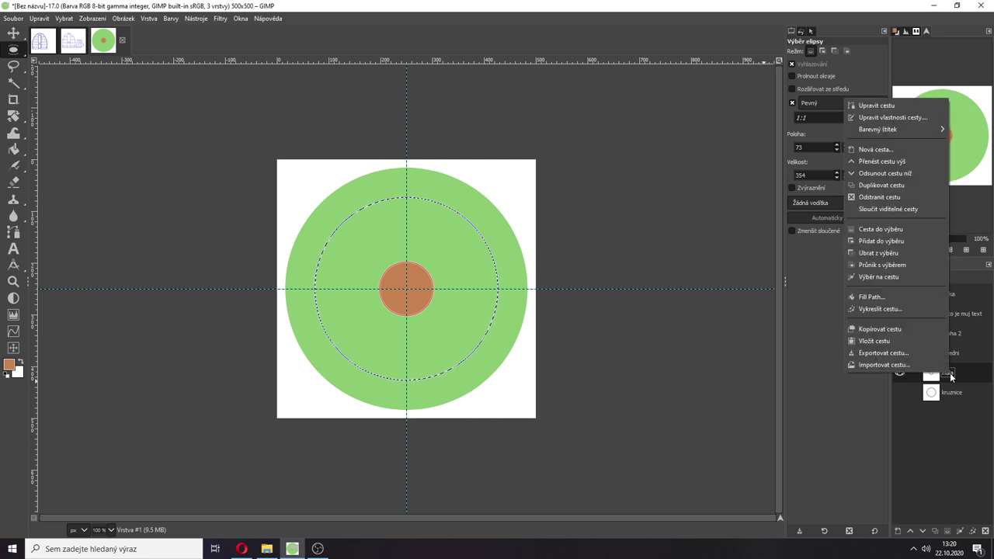
pyautogui.click(872, 253)
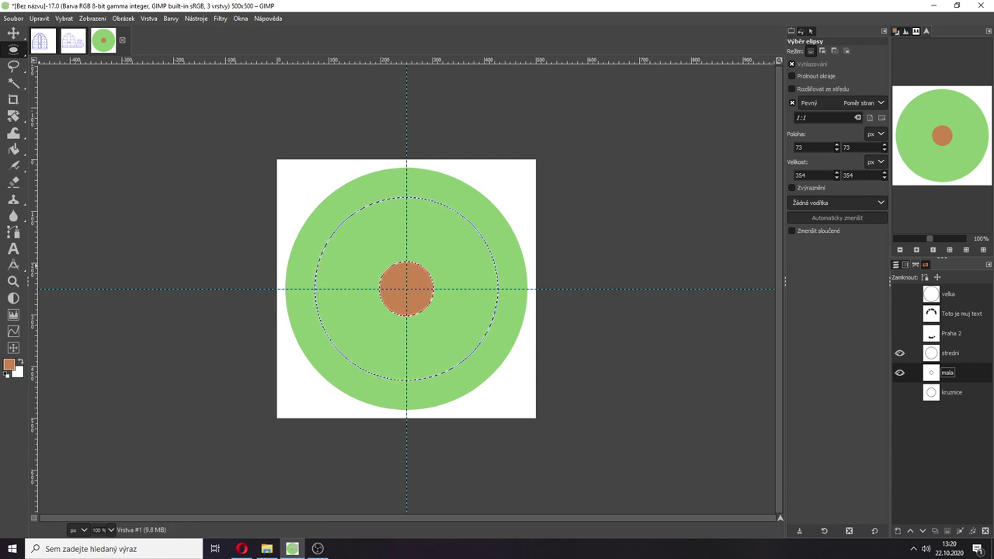
# Change the foreground colour to a light yellow-green and fill the ring selection between stredni and mala with it.
pyautogui.click(14, 150)
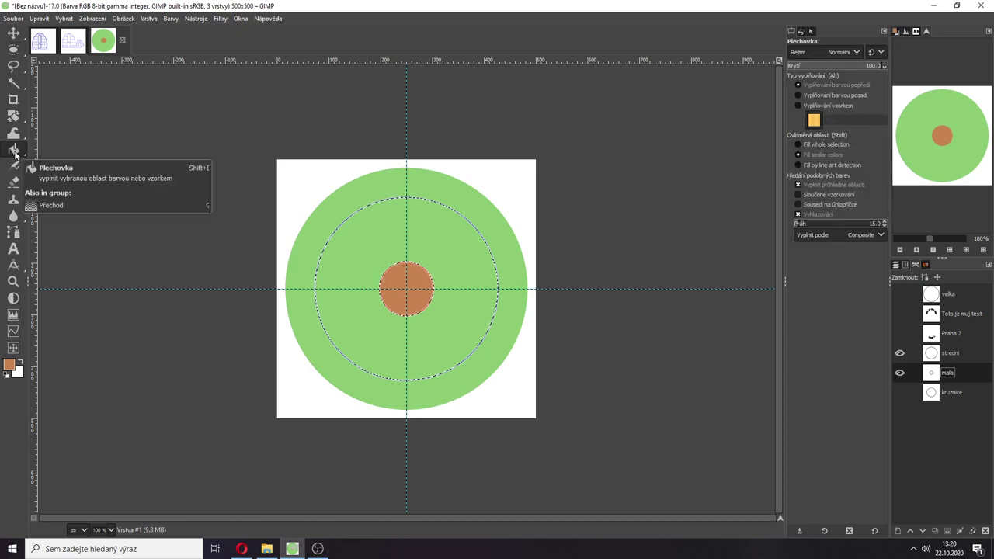
pyautogui.click(9, 364)
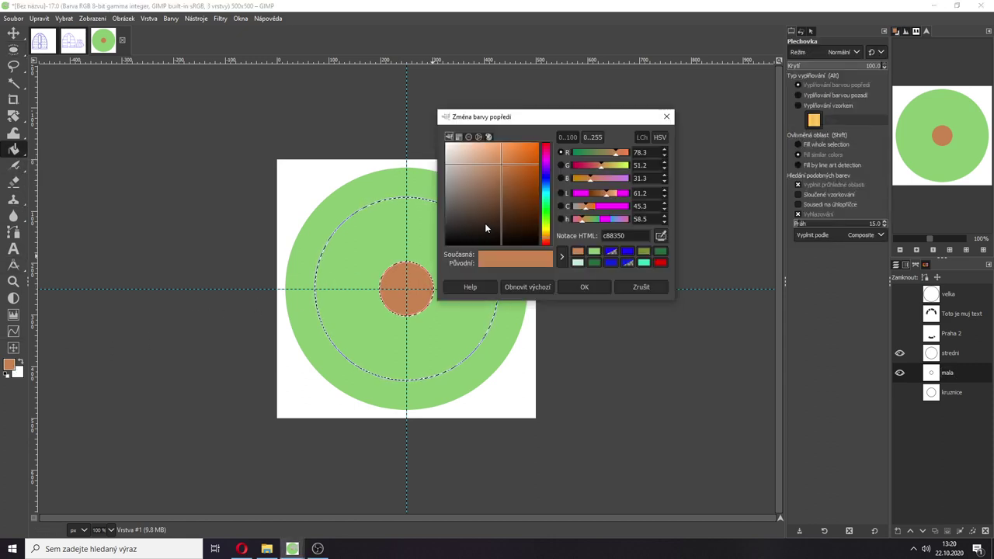
pyautogui.moveTo(547, 222); pyautogui.dragTo(546, 225)
pyautogui.moveTo(503, 183); pyautogui.dragTo(488, 157)
pyautogui.click(582, 288)
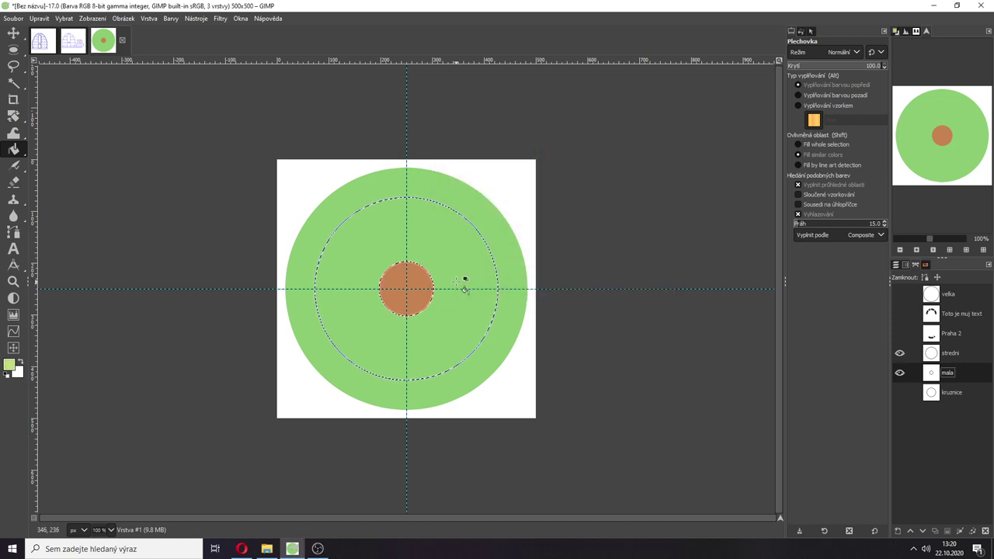
pyautogui.click(466, 272)
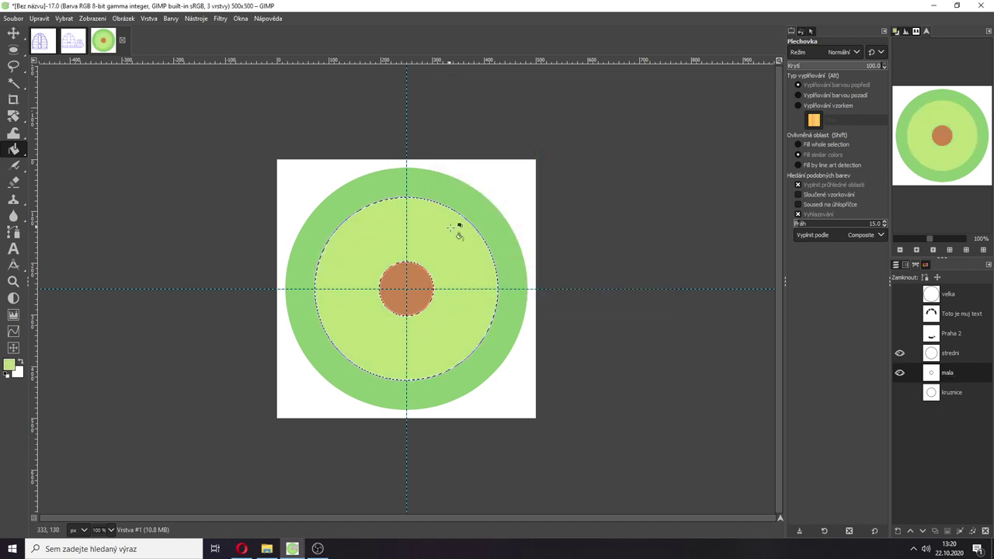
pyautogui.click(903, 268)
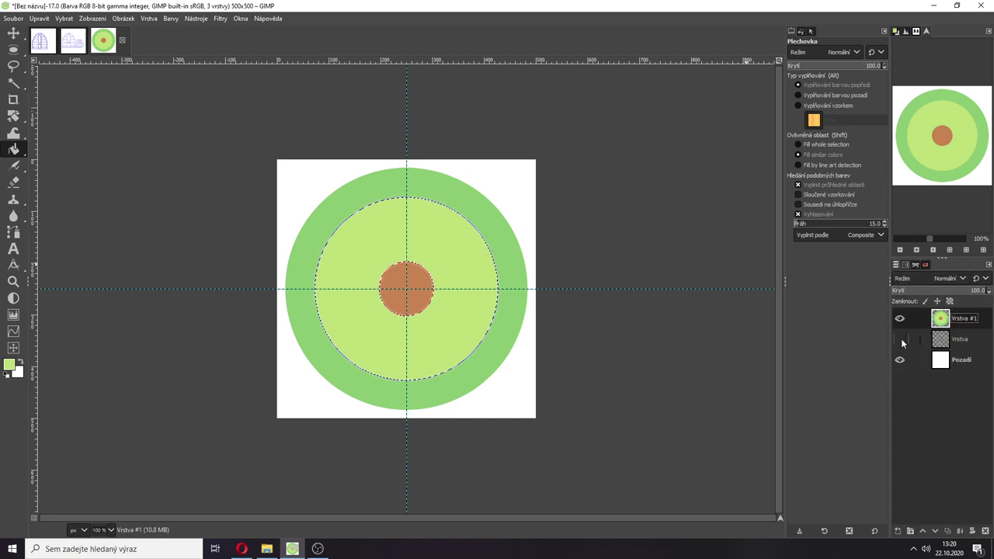
# Show the lettering layer and move it above the coloured circles layer.
pyautogui.click(900, 340)
pyautogui.moveTo(959, 347); pyautogui.dragTo(954, 313)
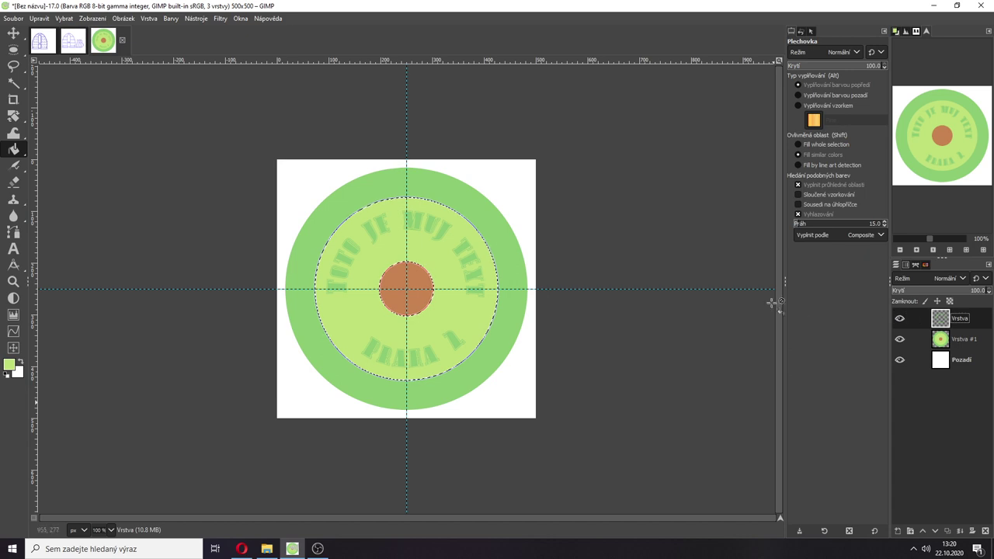
# Add a new transparent 500 × 500 px layer on top and hide the three layers beneath it.
pyautogui.click(898, 531)
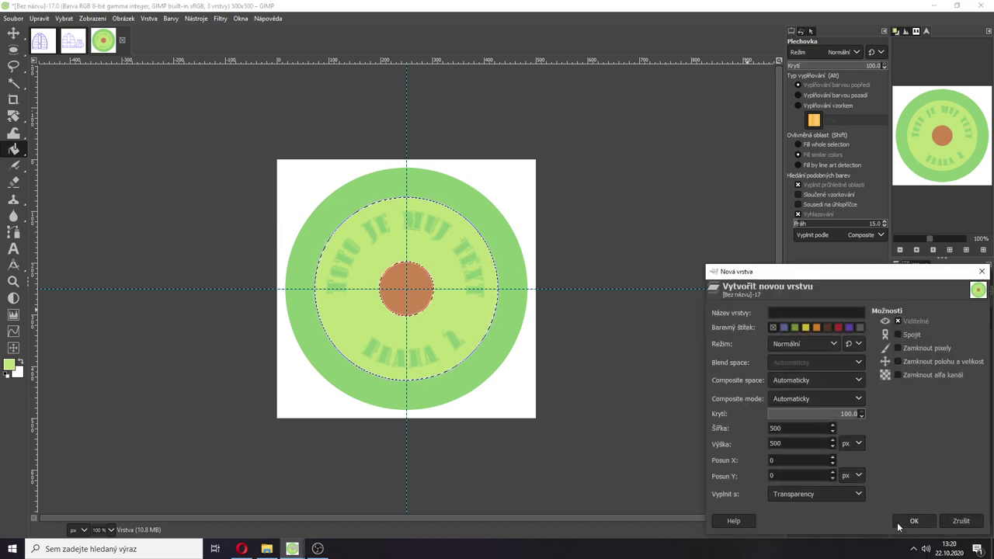
pyautogui.click(903, 525)
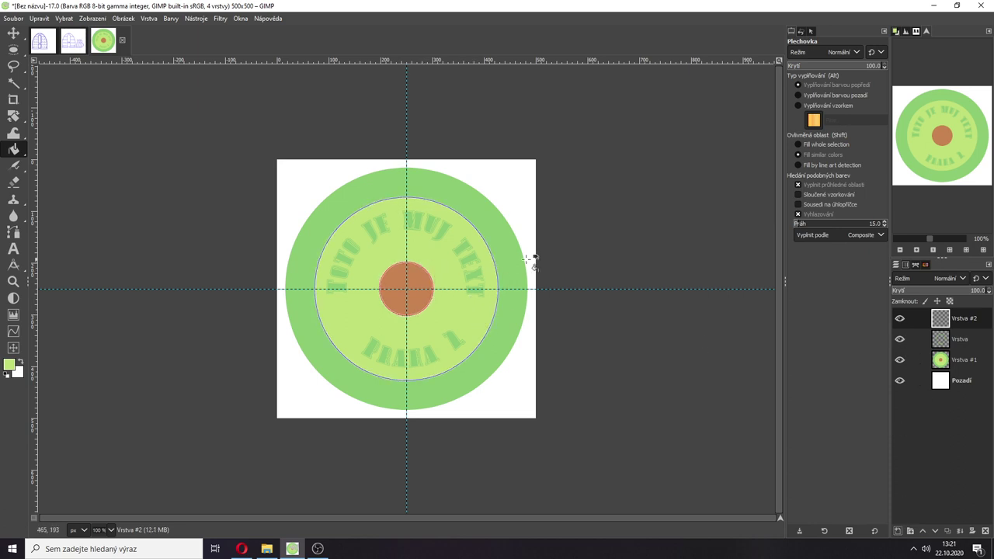
pyautogui.click(900, 338)
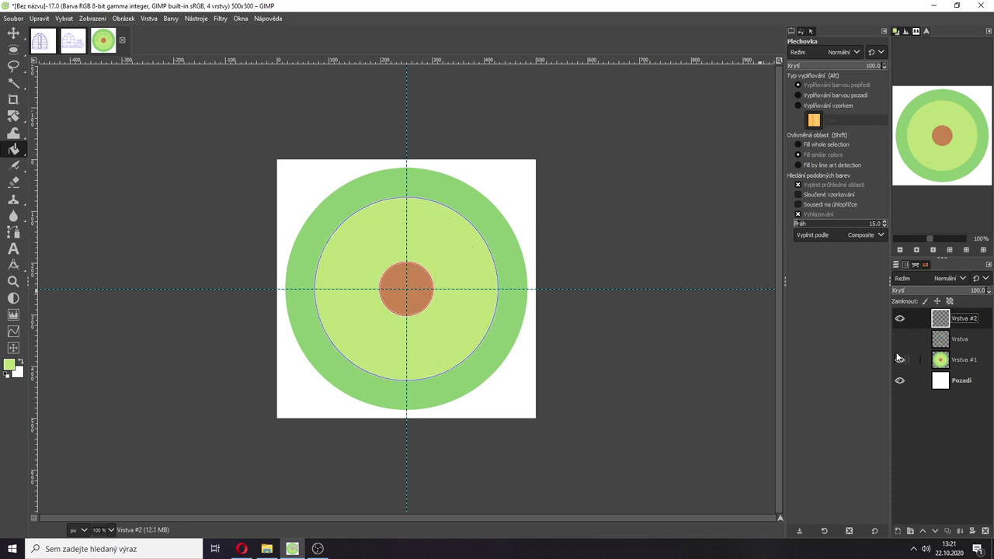
pyautogui.click(899, 360)
pyautogui.click(899, 381)
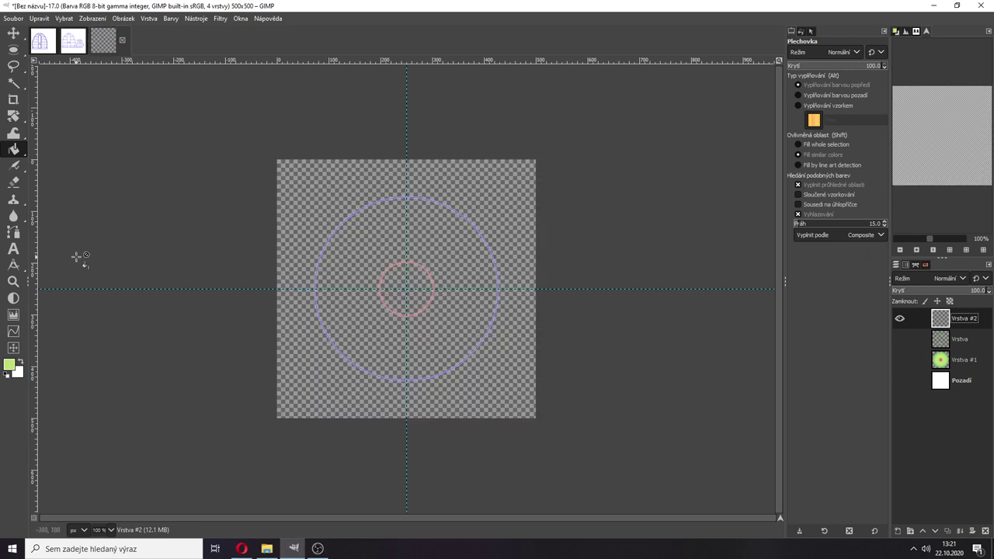
# Set the foreground colour to dfc979 and draw a linear gradient diagonally from near the upper-left canvas corner past the lower-right corner.
pyautogui.moveTo(14, 152); pyautogui.dragTo(70, 166)
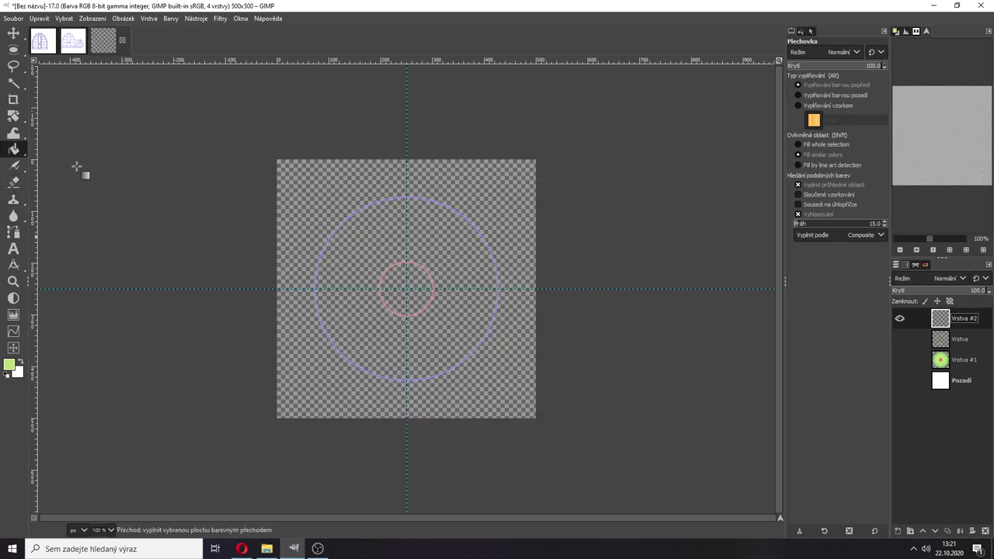
pyautogui.click(10, 366)
pyautogui.moveTo(544, 235); pyautogui.dragTo(546, 235)
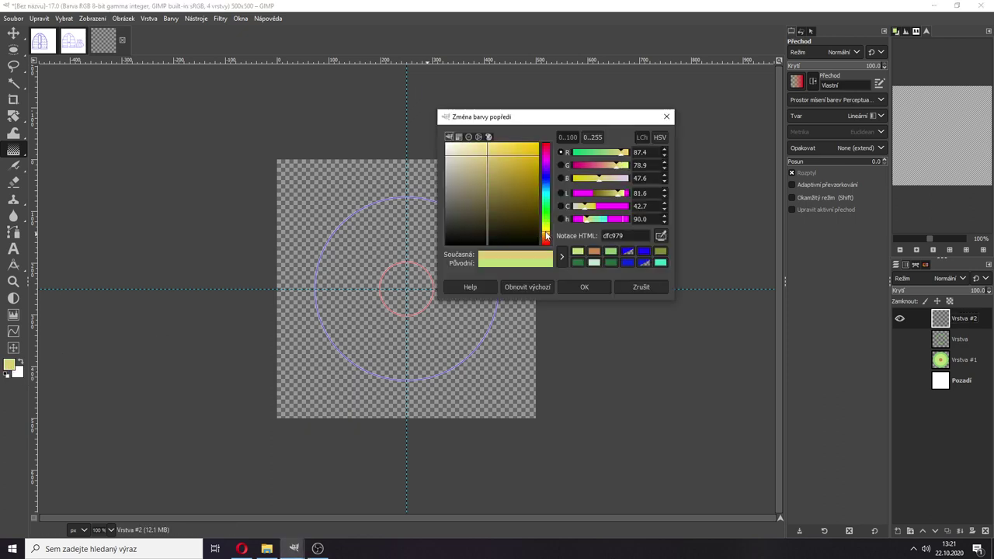
pyautogui.click(584, 286)
pyautogui.moveTo(291, 175); pyautogui.dragTo(550, 453)
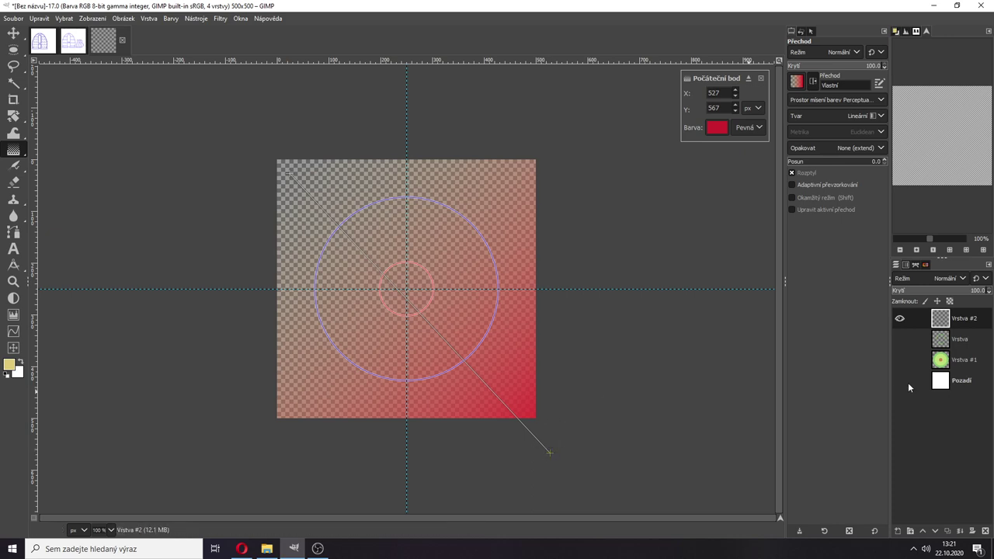
# Show the other three layers again and set the gradient's lower-right endpoint colour to near-black 151414, applying the gradient.
pyautogui.click(899, 359)
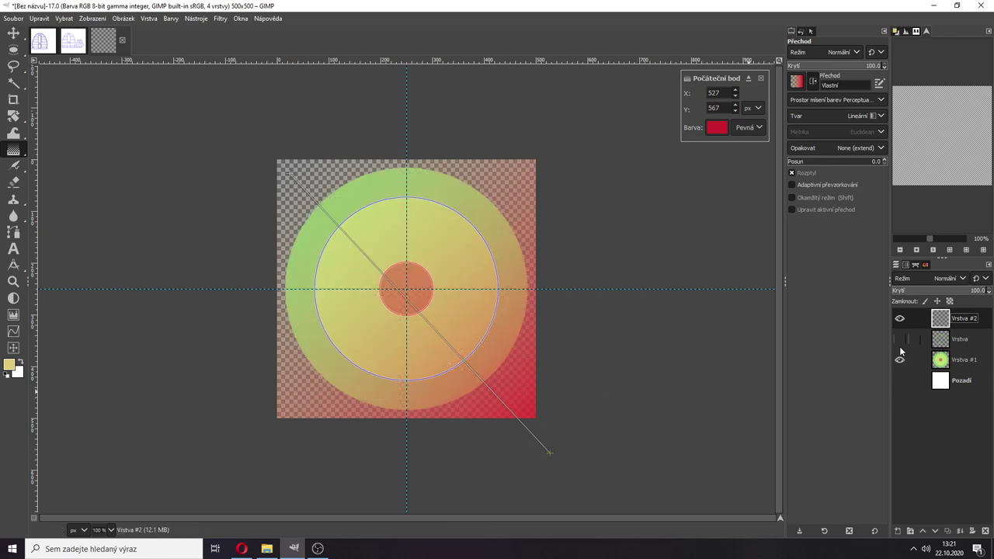
pyautogui.click(899, 339)
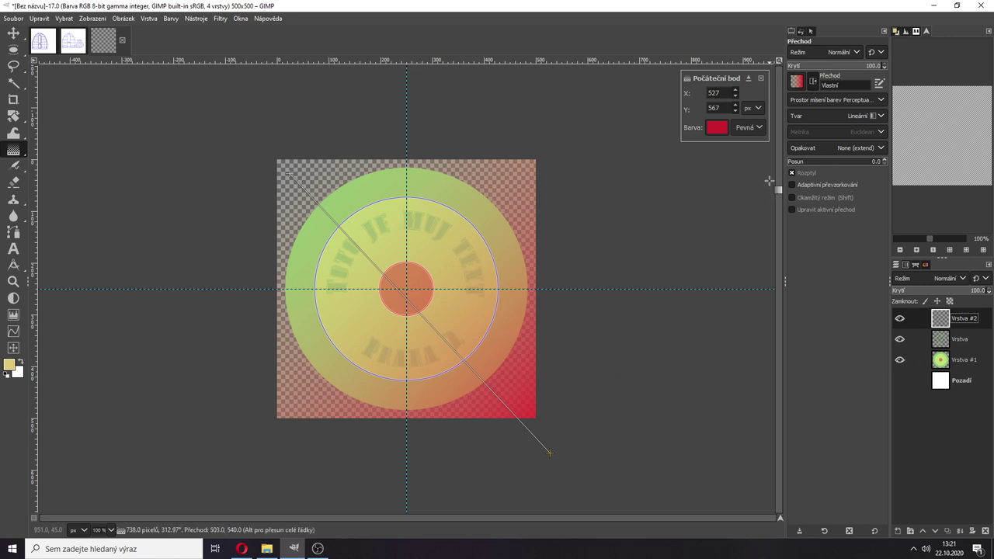
pyautogui.click(717, 128)
pyautogui.click(627, 99)
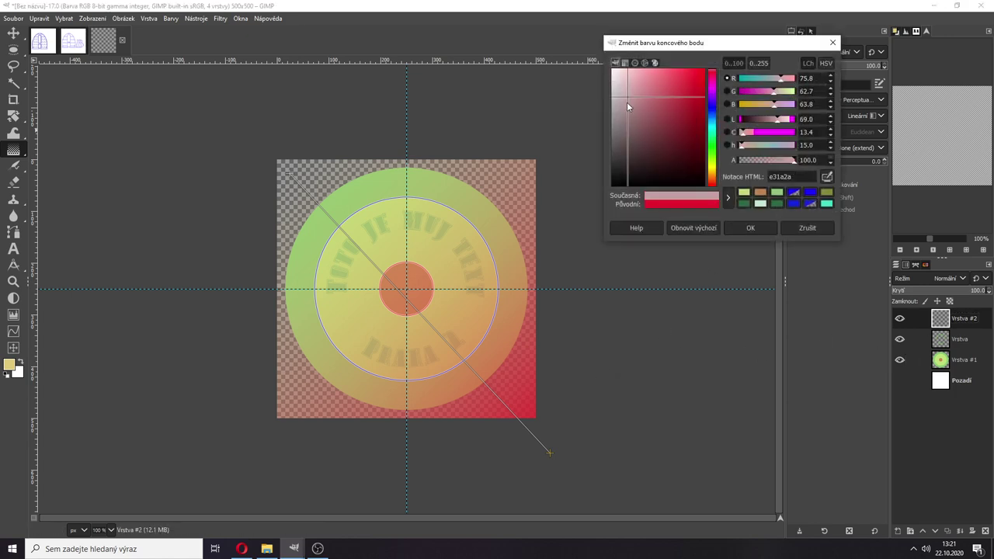
pyautogui.moveTo(627, 102); pyautogui.dragTo(617, 180)
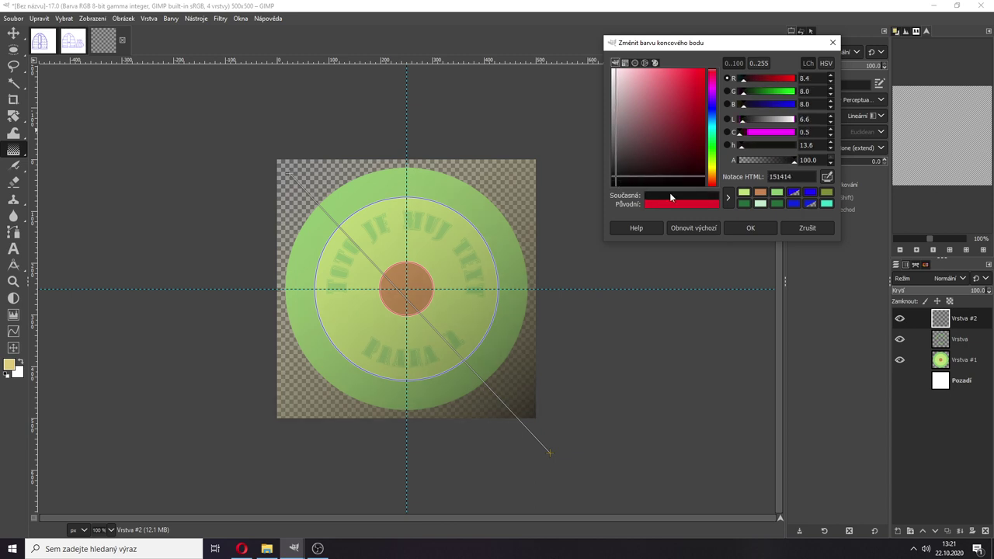
pyautogui.click(749, 229)
pyautogui.click(903, 381)
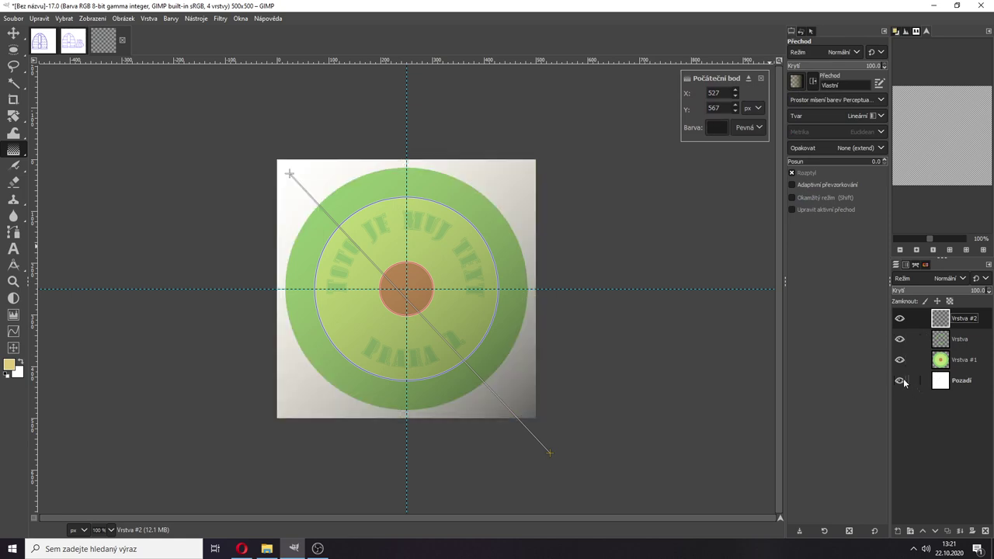
pyautogui.click(13, 33)
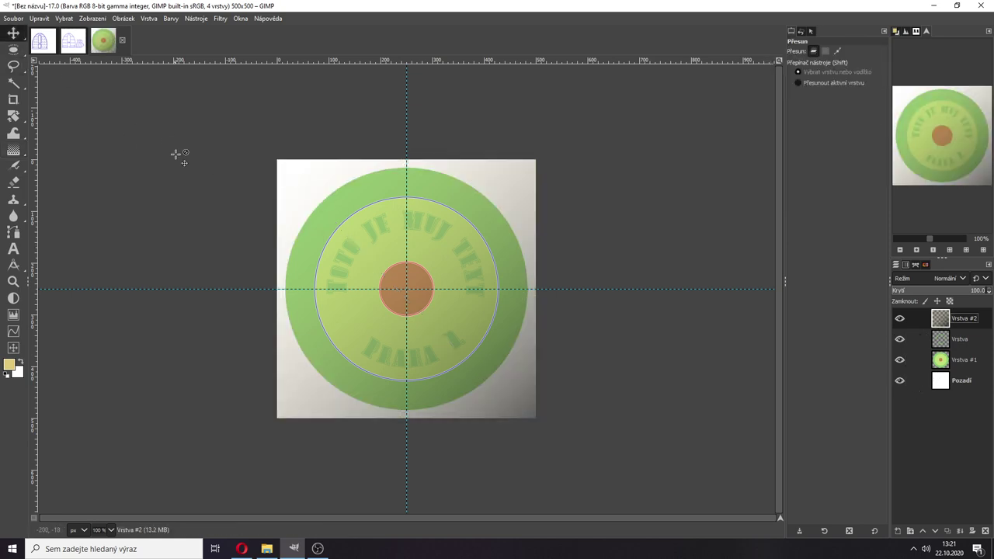
pyautogui.click(547, 287)
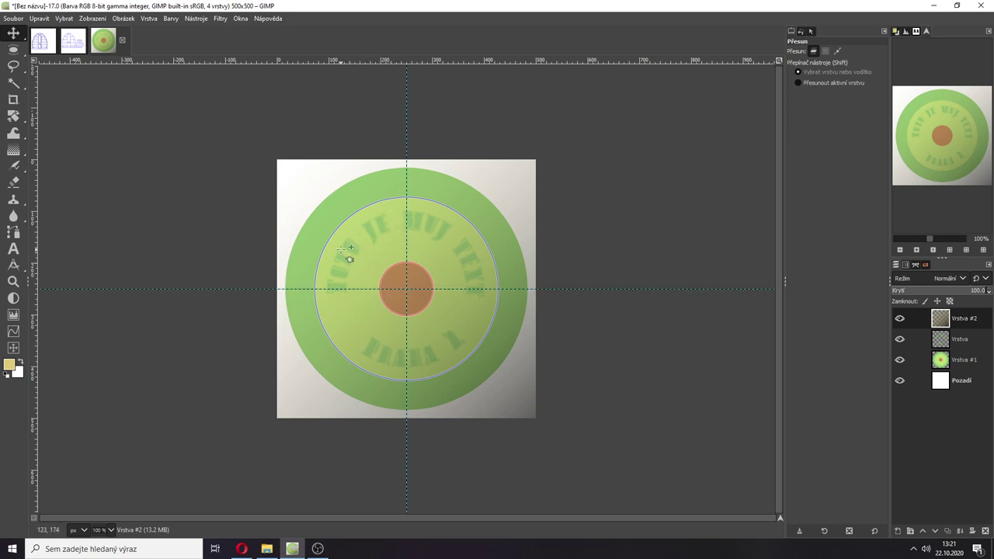
# Move the lettering layer above the gradient layer, compare the artwork with and without the gradient, and leave the gradient layer hidden.
pyautogui.moveTo(957, 342); pyautogui.dragTo(963, 322)
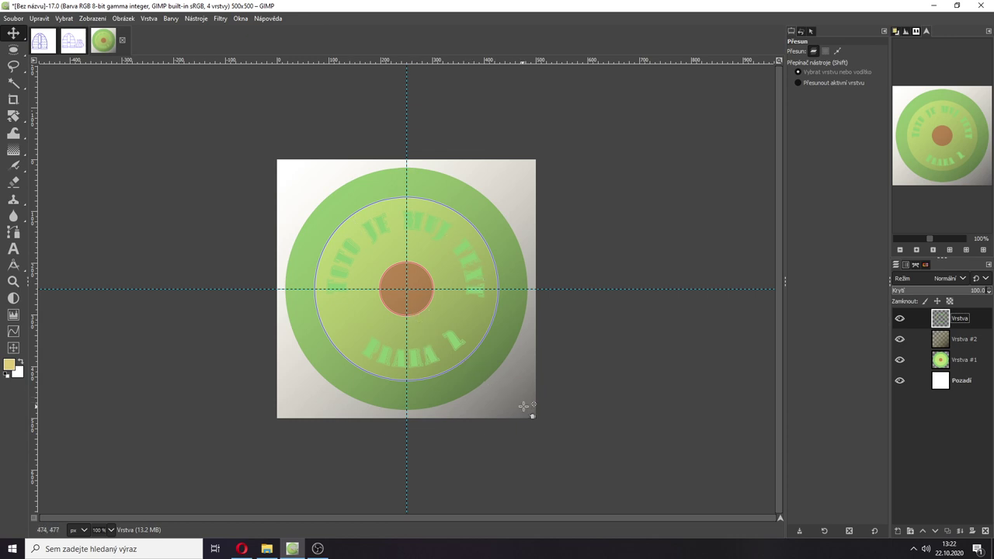
pyautogui.click(946, 342)
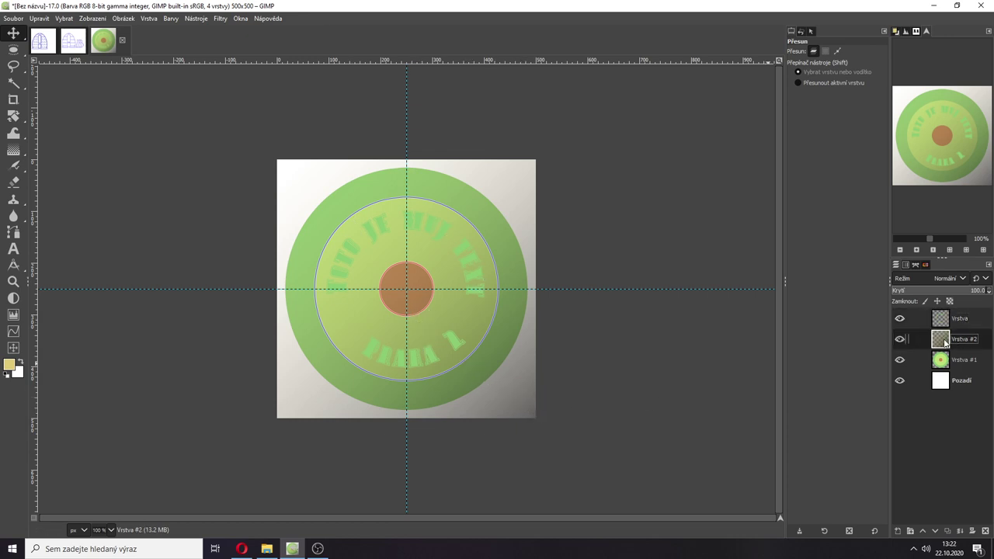
pyautogui.click(899, 340)
pyautogui.click(898, 340)
pyautogui.click(898, 340)
pyautogui.click(898, 340)
pyautogui.click(898, 340)
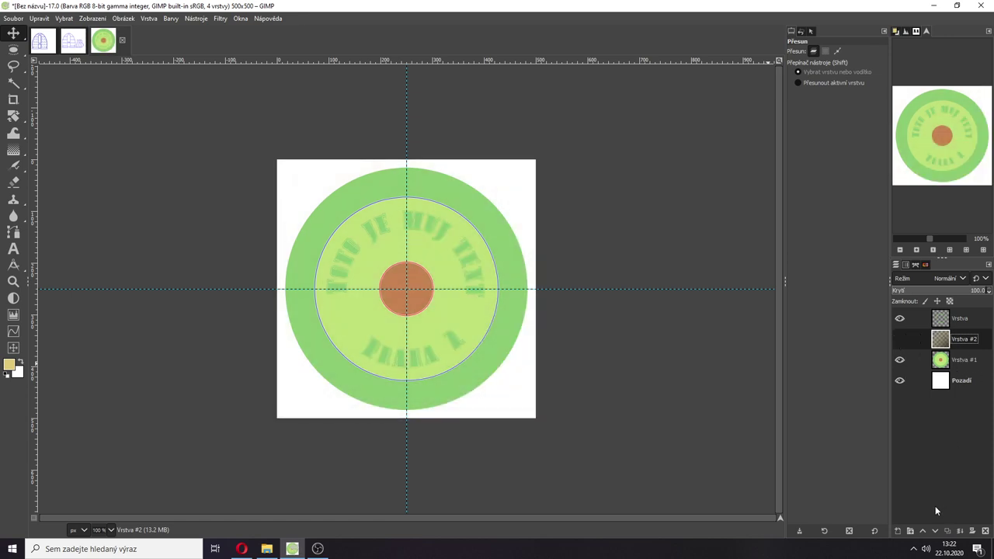
# Add a new transparent 500 × 500 px layer and set the foreground colour to black, 000000.
pyautogui.click(898, 531)
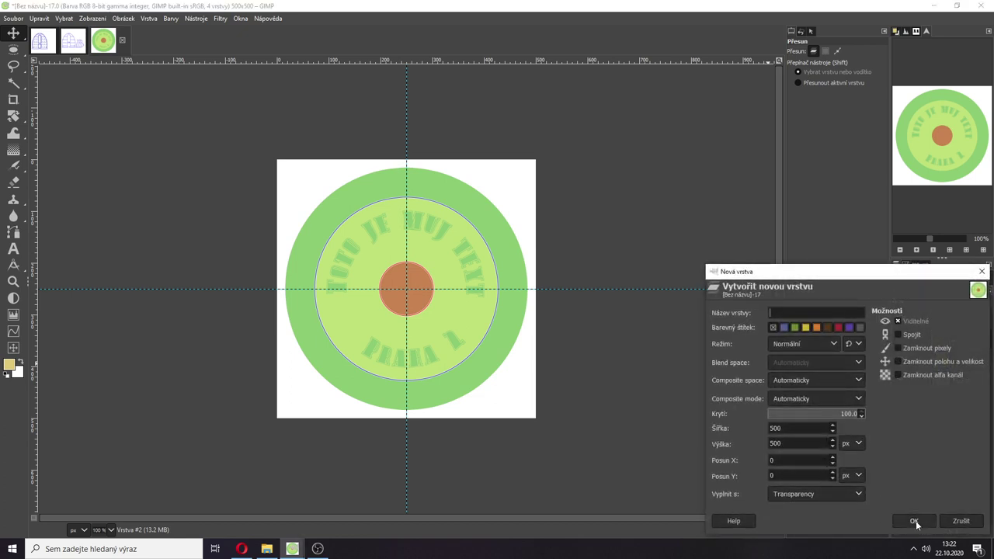
pyautogui.click(914, 521)
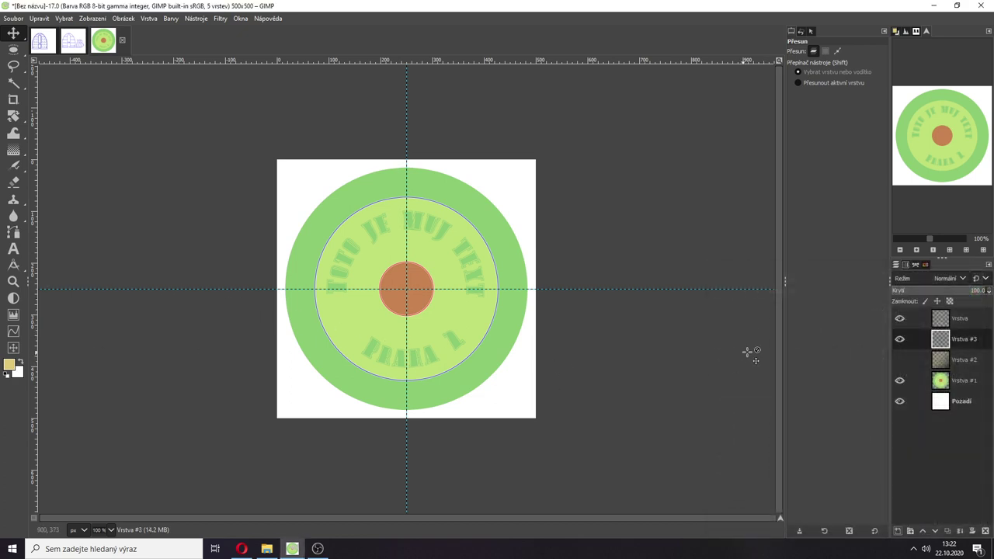
pyautogui.click(9, 364)
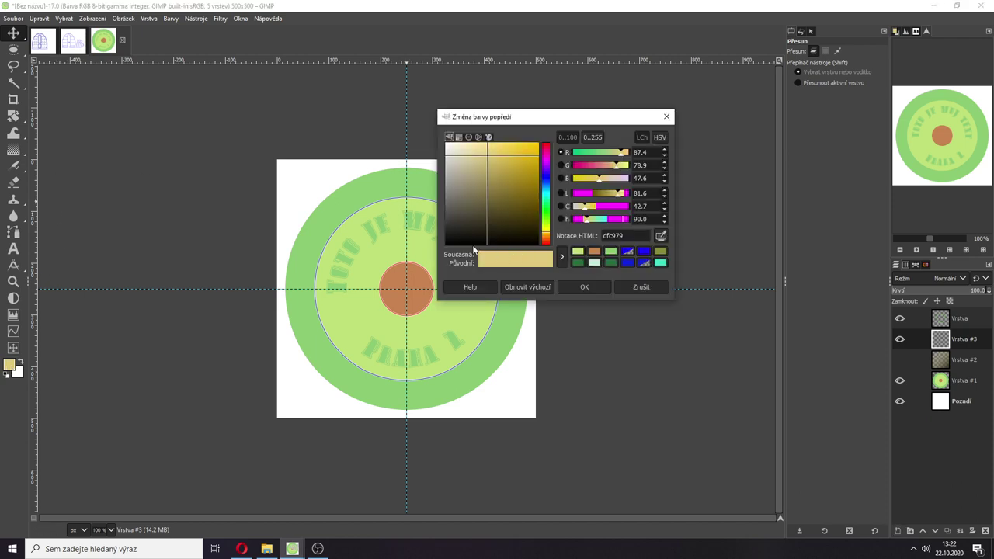
pyautogui.moveTo(473, 249); pyautogui.dragTo(447, 261)
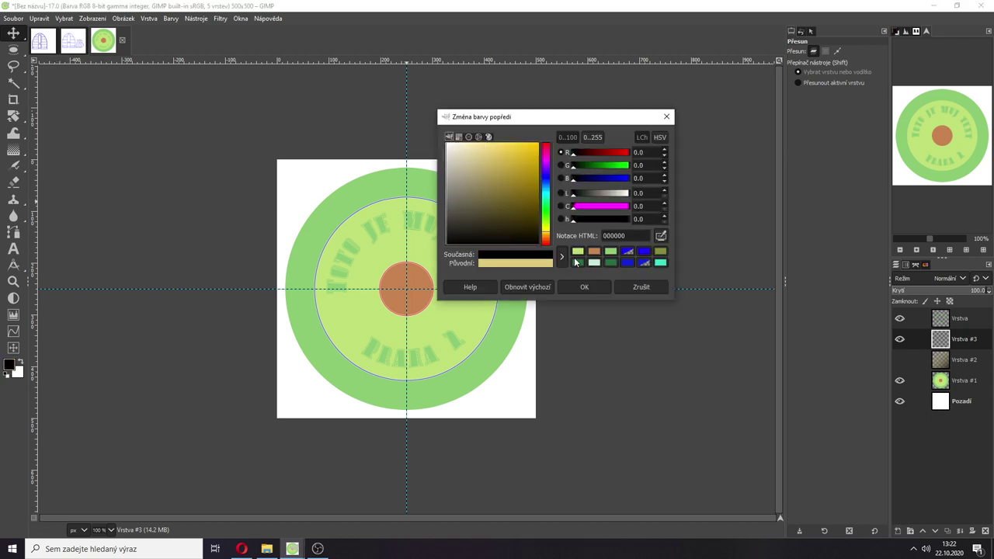
pyautogui.click(584, 287)
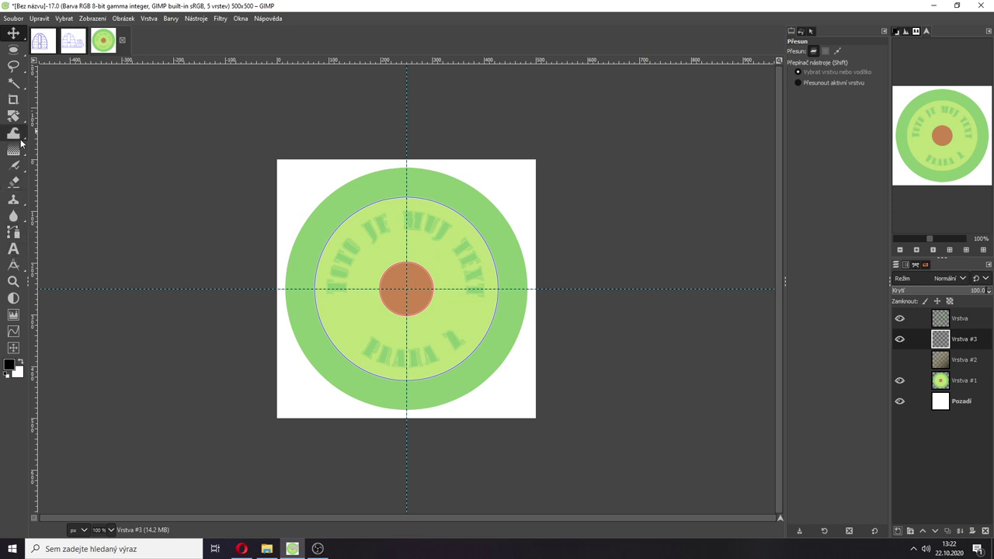
# Bucket-fill the new layer with black at the top of the layer stack and lower its opacity to 44.5.
pyautogui.moveTo(14, 149)
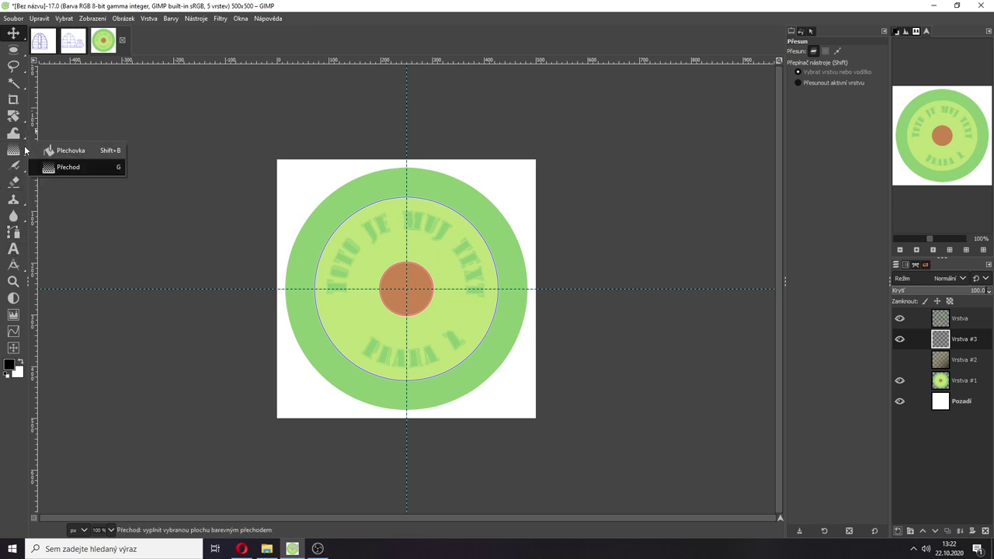
pyautogui.click(62, 149)
pyautogui.moveTo(950, 340); pyautogui.dragTo(955, 312)
pyautogui.click(505, 212)
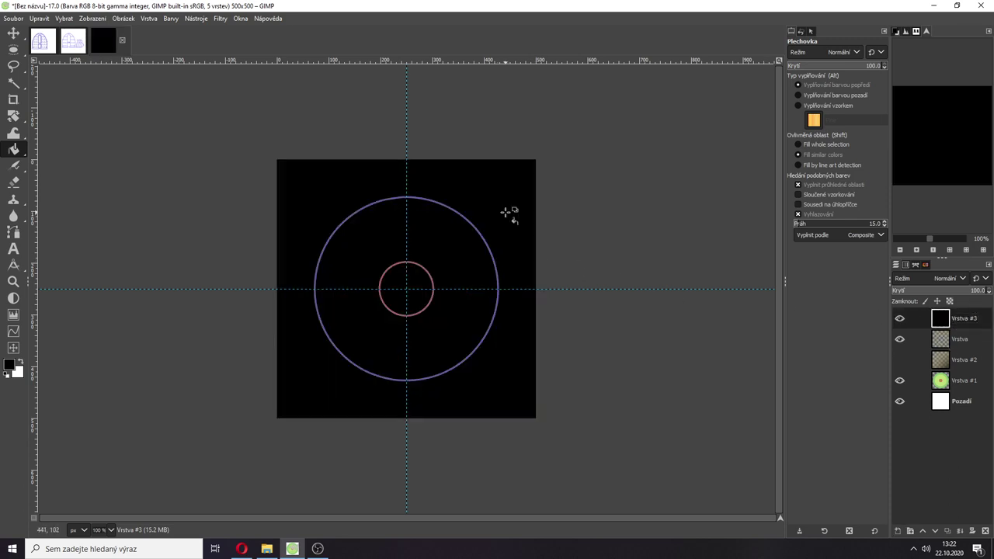
pyautogui.moveTo(966, 290); pyautogui.dragTo(936, 290)
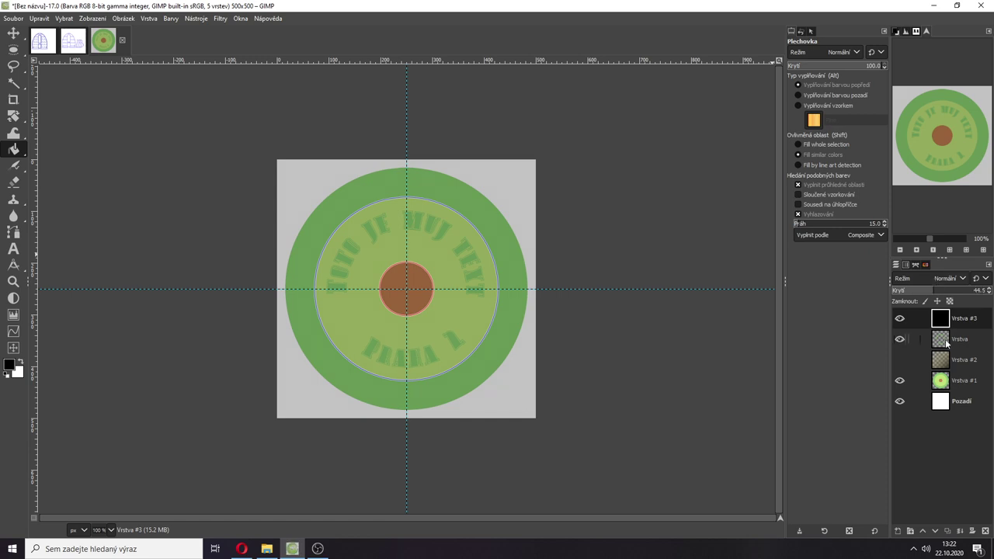
# Delete the hidden gradient layer Vrstva #2 and compare the artwork with and without the black overlay, leaving the overlay shown.
pyautogui.click(926, 364)
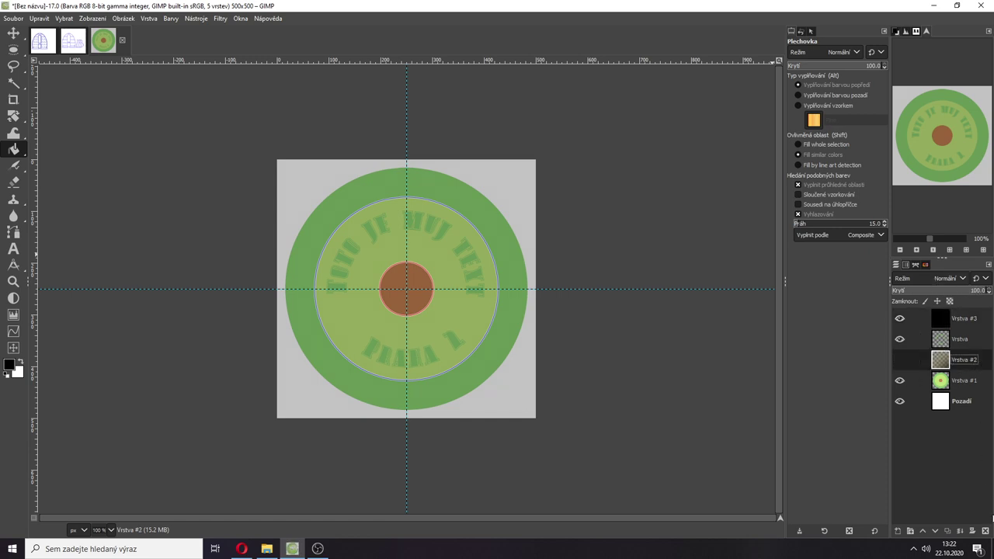
pyautogui.press('Delete')
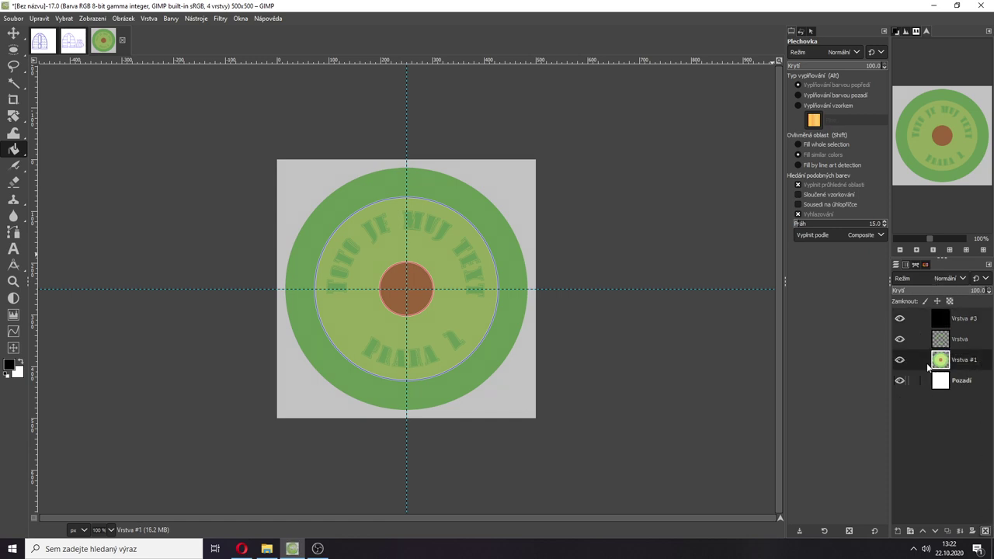
pyautogui.click(900, 318)
pyautogui.click(899, 318)
pyautogui.click(899, 318)
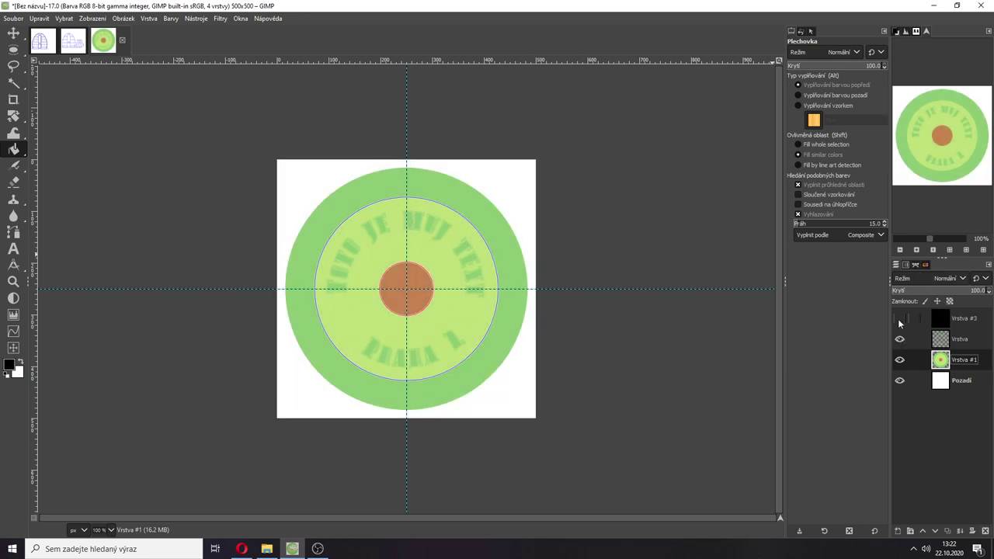
pyautogui.click(899, 318)
pyautogui.click(899, 318)
pyautogui.click(900, 319)
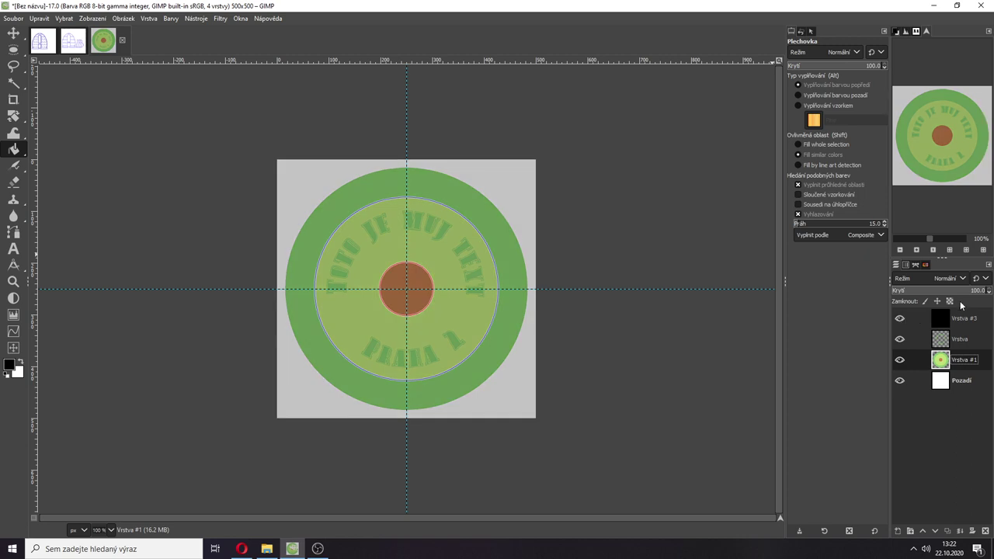
# Reduce the black overlay layer's opacity to 22.5 and compare the artwork with and without it, leaving it shown.
pyautogui.click(955, 314)
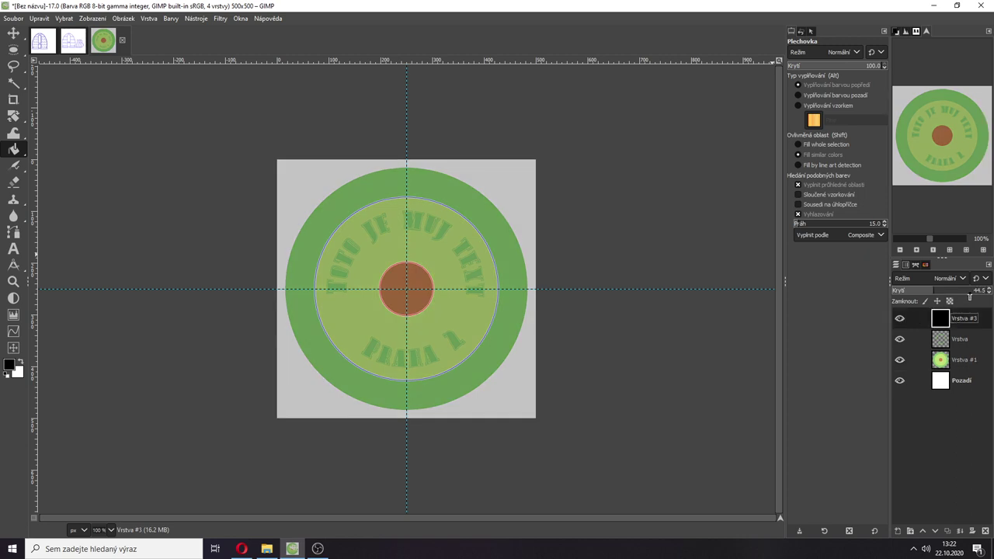
pyautogui.moveTo(930, 290); pyautogui.dragTo(913, 290)
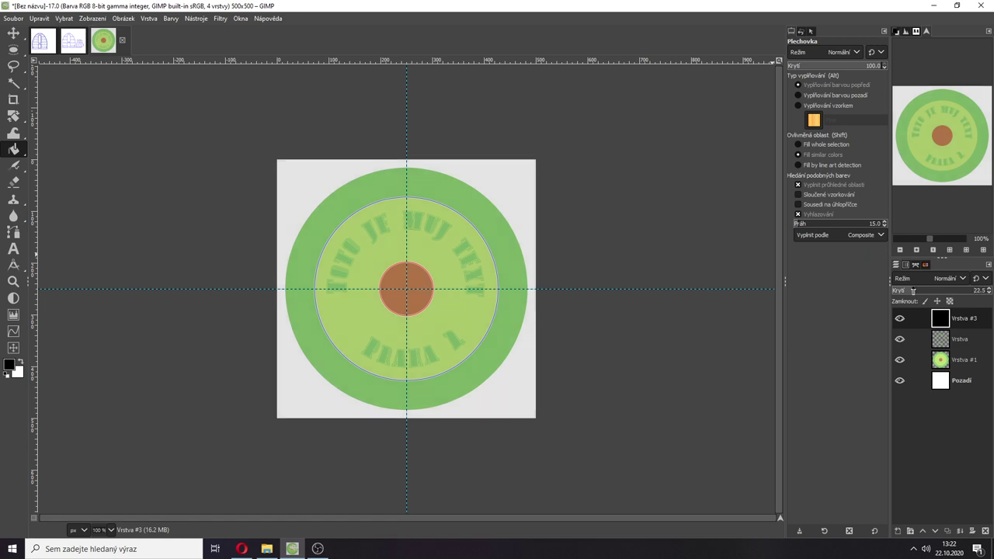
pyautogui.click(898, 319)
pyautogui.click(897, 318)
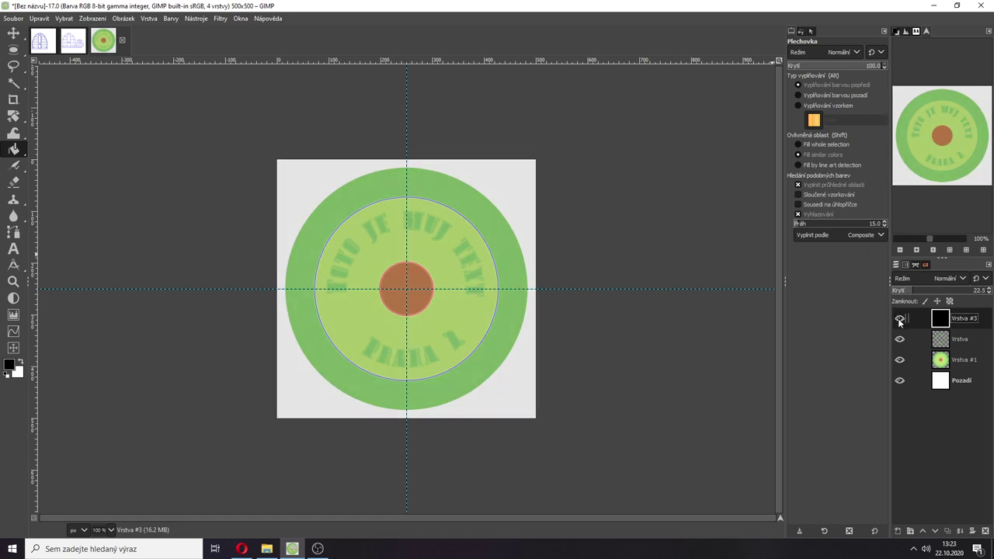
pyautogui.click(898, 319)
pyautogui.click(899, 319)
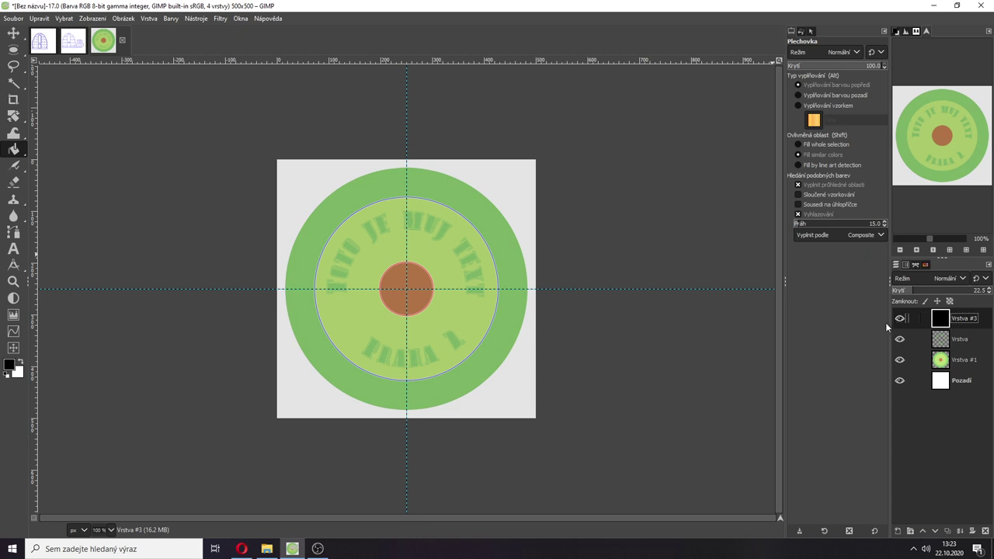